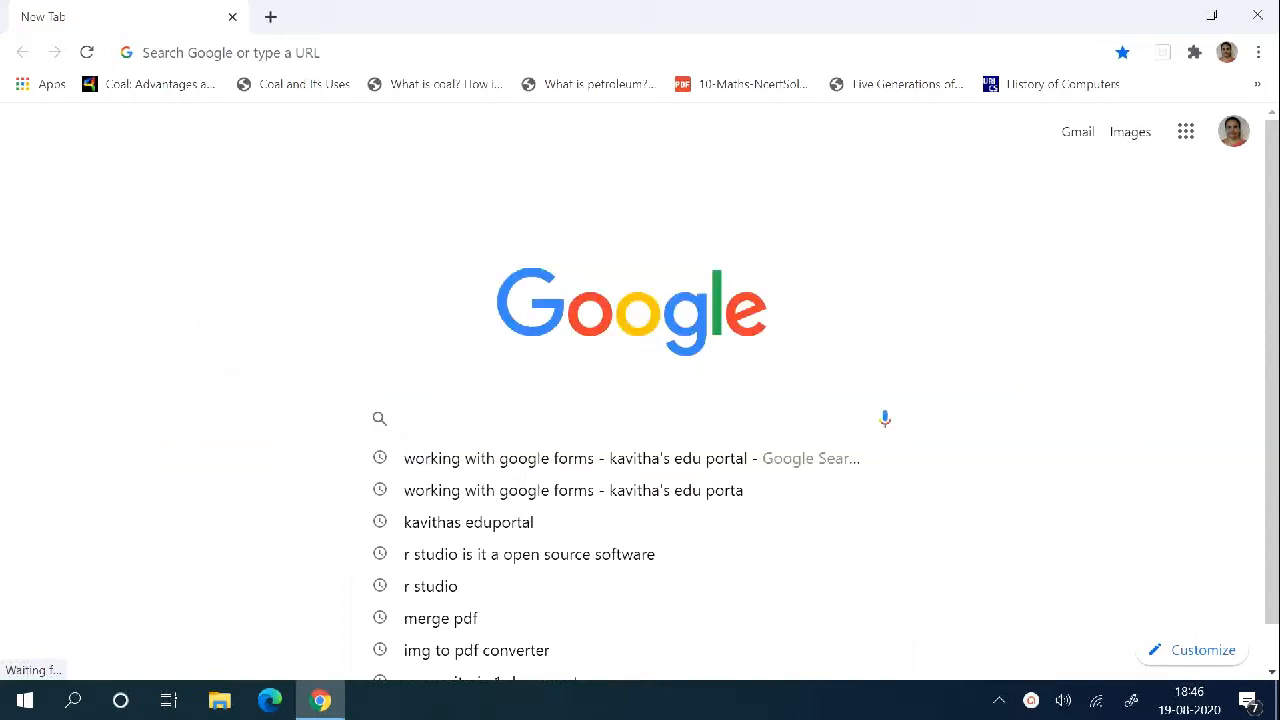
Search Google for "survey monkey" and open the official SurveyMonkey website from the results.
{"action": "type", "text": "survey"}
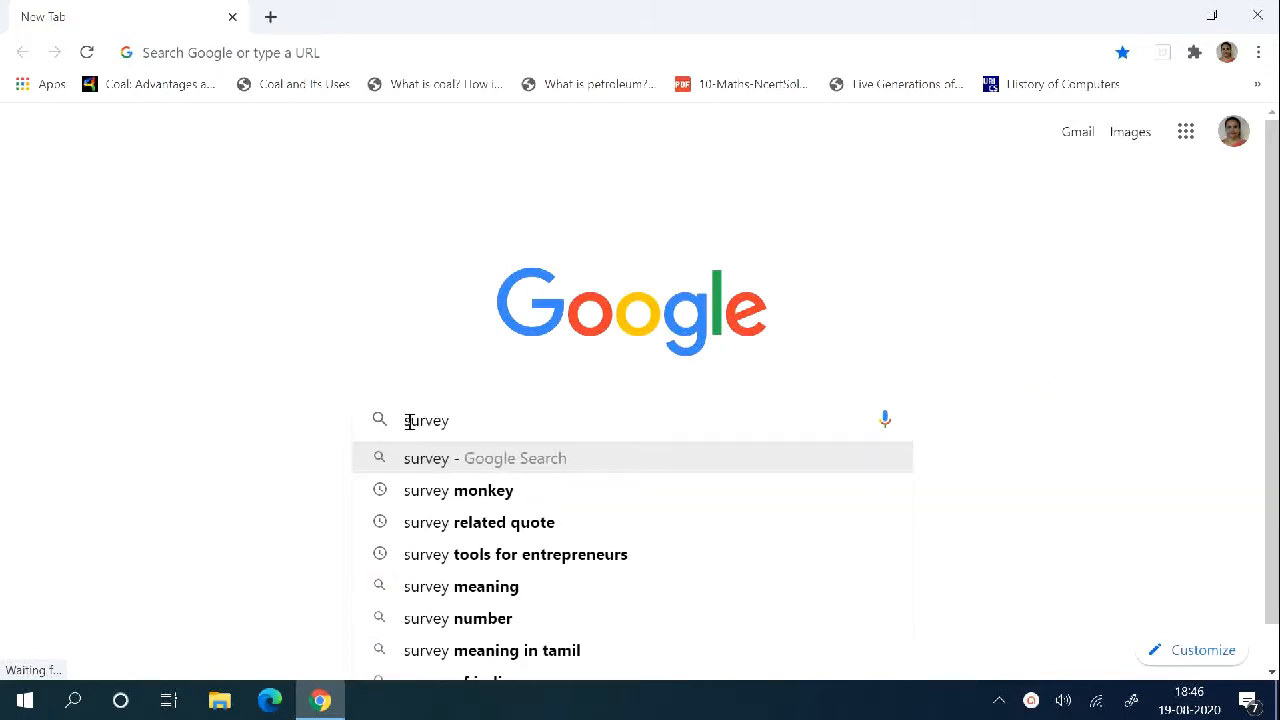
{"action": "left_click", "coordinate": [446, 496]}
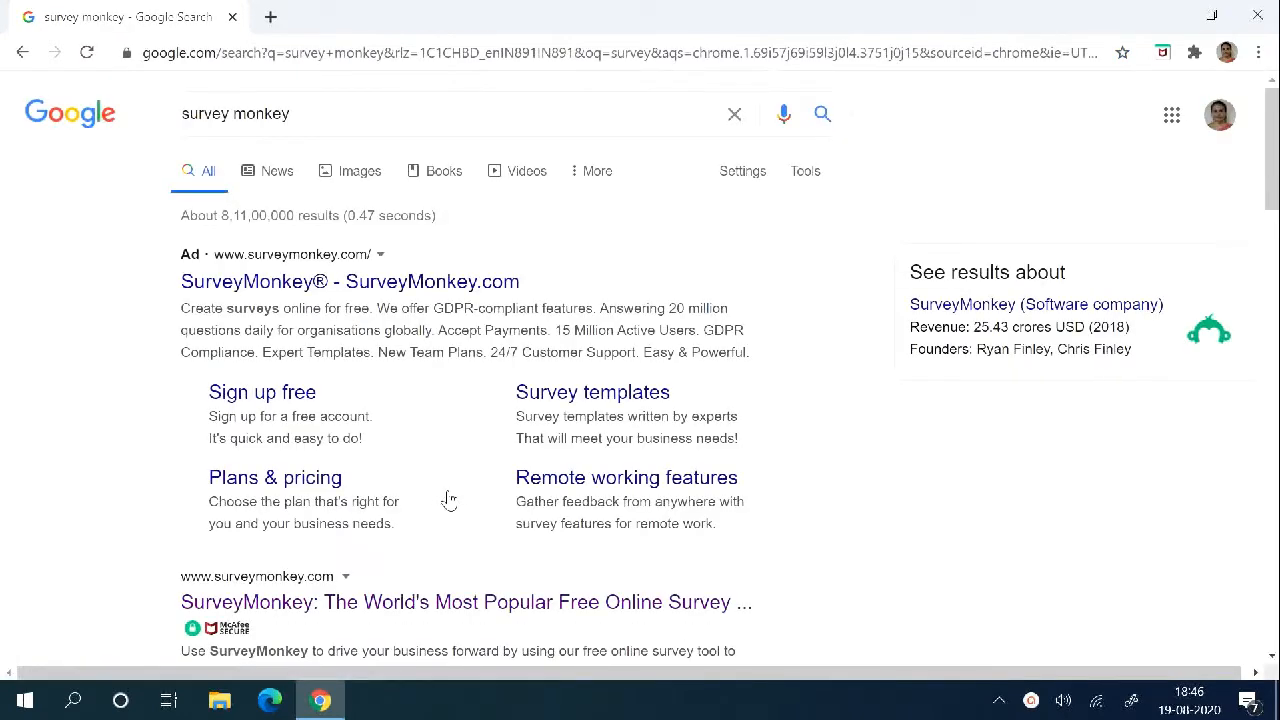
{"action": "scroll", "coordinate": [480, 550], "scroll_direction": "down", "scroll_amount": 2}
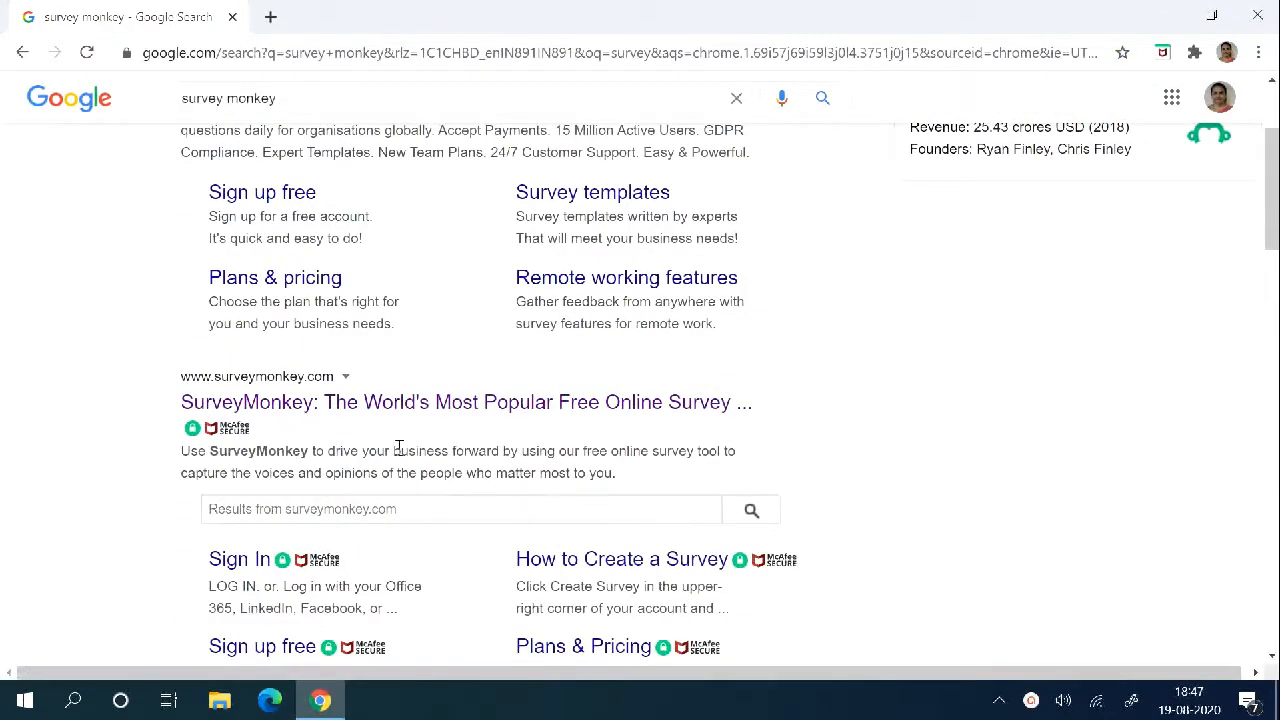
{"action": "left_click", "coordinate": [366, 406]}
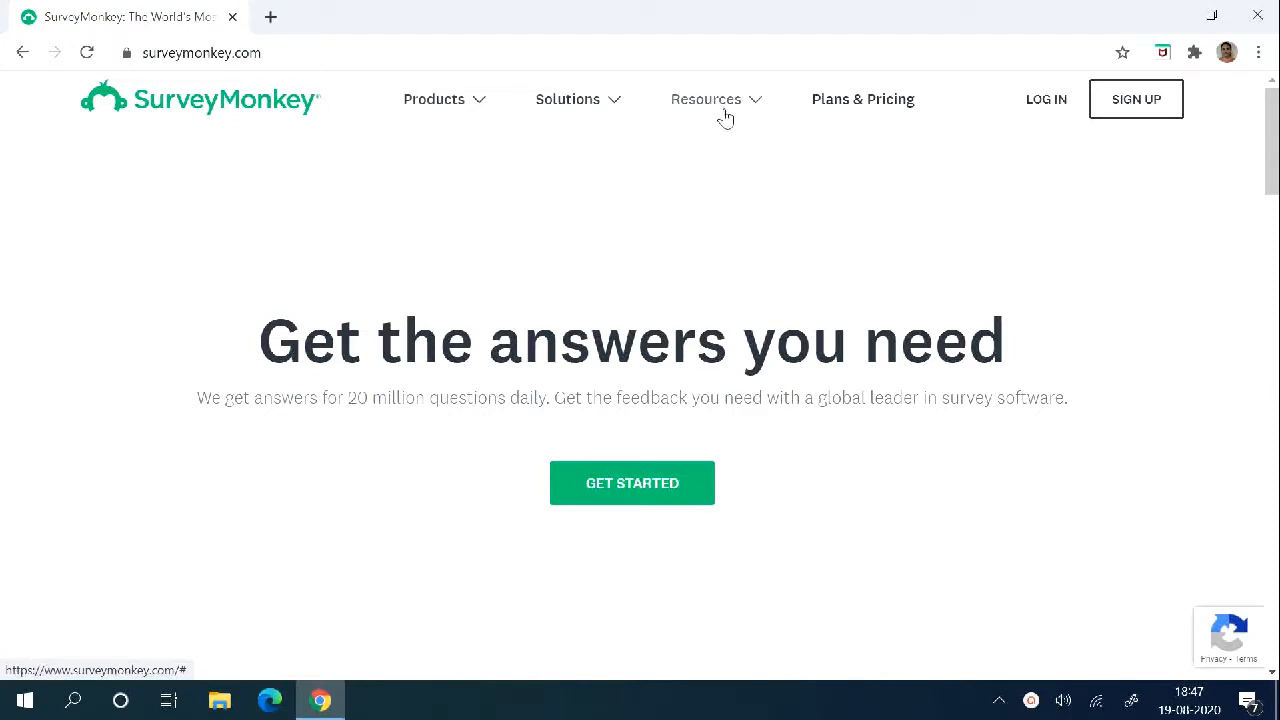
Open the Plans & Pricing page and examine the business plans, their features and the cost of each plan.
{"action": "left_click", "coordinate": [867, 110]}
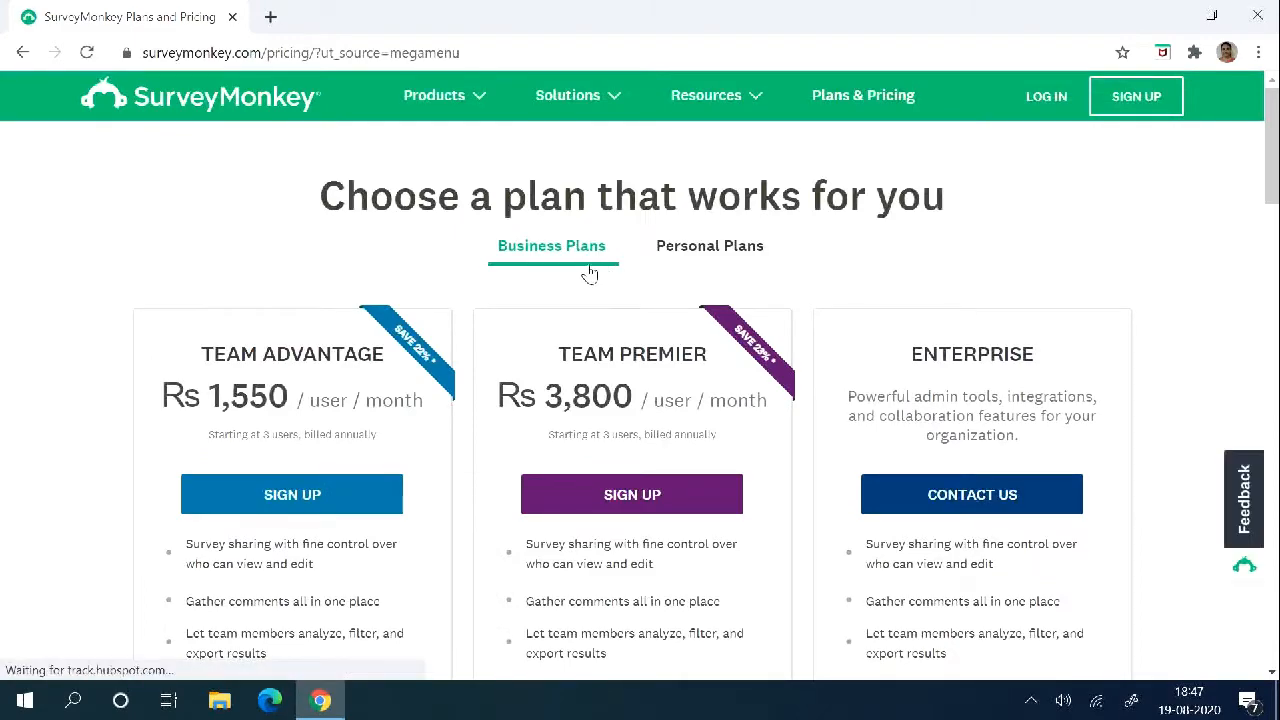
{"action": "scroll", "coordinate": [785, 565], "scroll_direction": "down", "scroll_amount": 5}
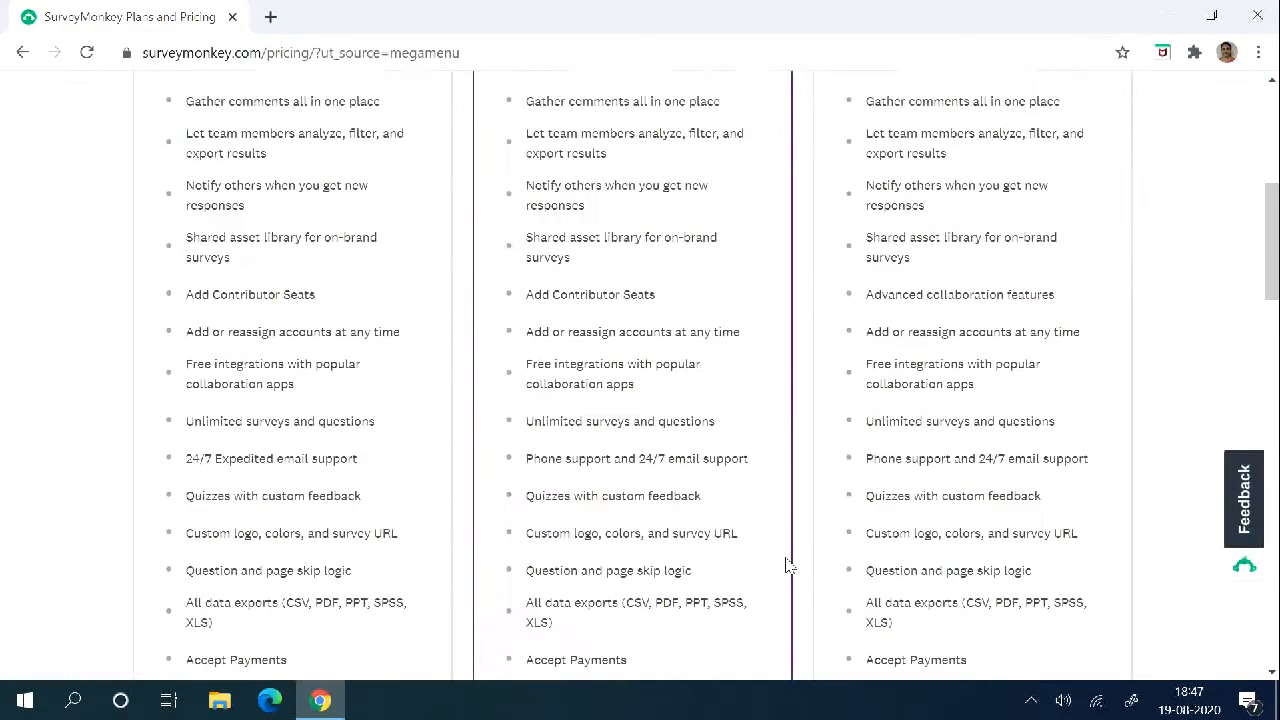
{"action": "scroll", "coordinate": [785, 565], "scroll_direction": "down", "scroll_amount": 15}
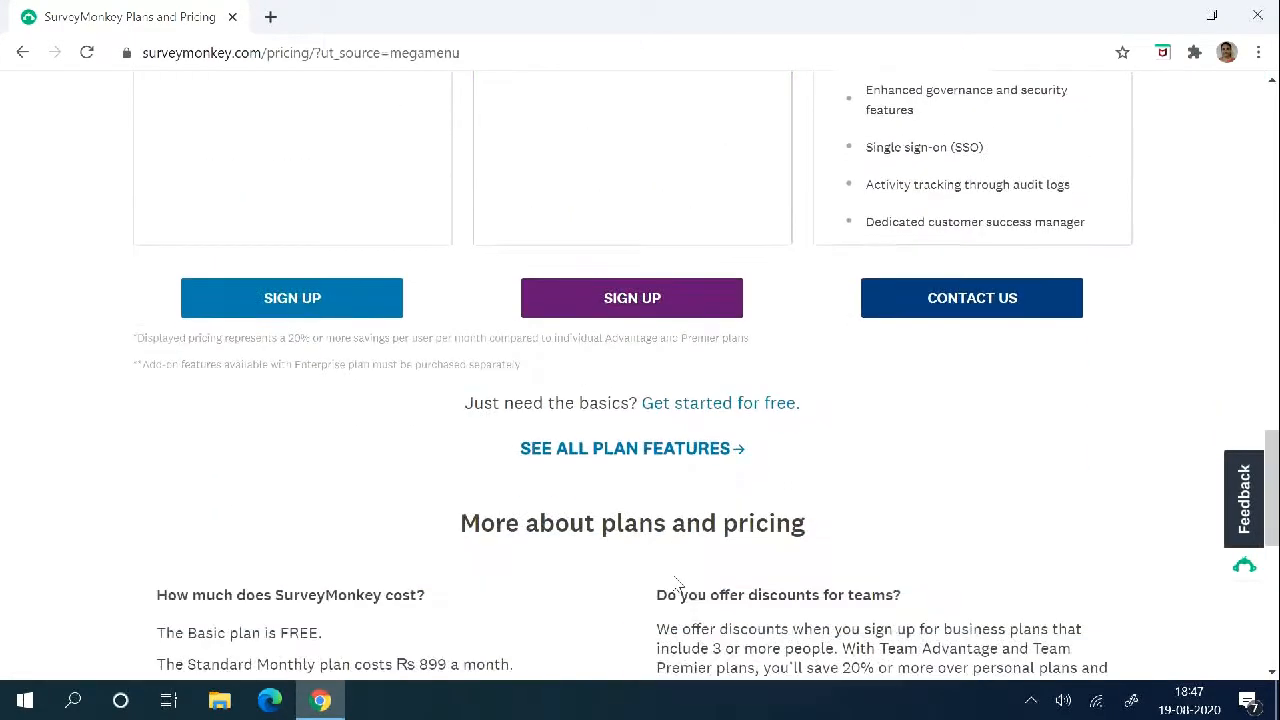
{"action": "scroll", "coordinate": [553, 597], "scroll_direction": "down", "scroll_amount": 3}
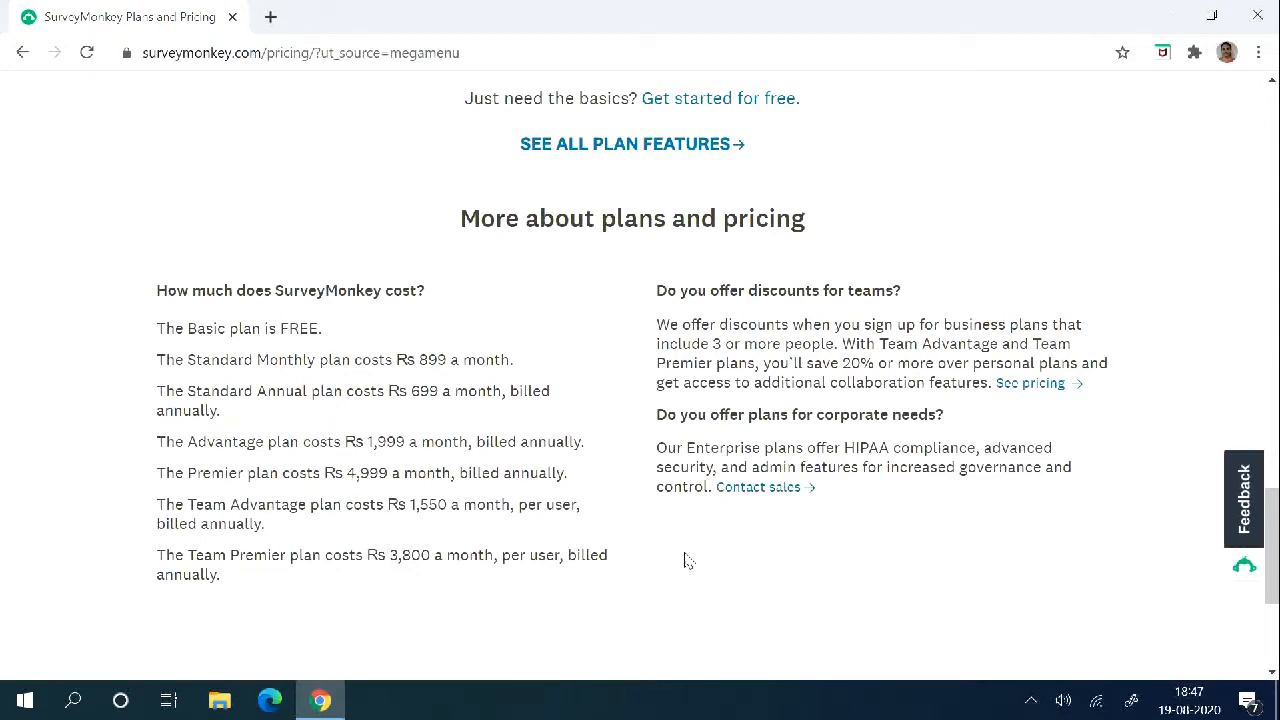
{"action": "scroll", "coordinate": [666, 530], "scroll_direction": "up", "scroll_amount": 15}
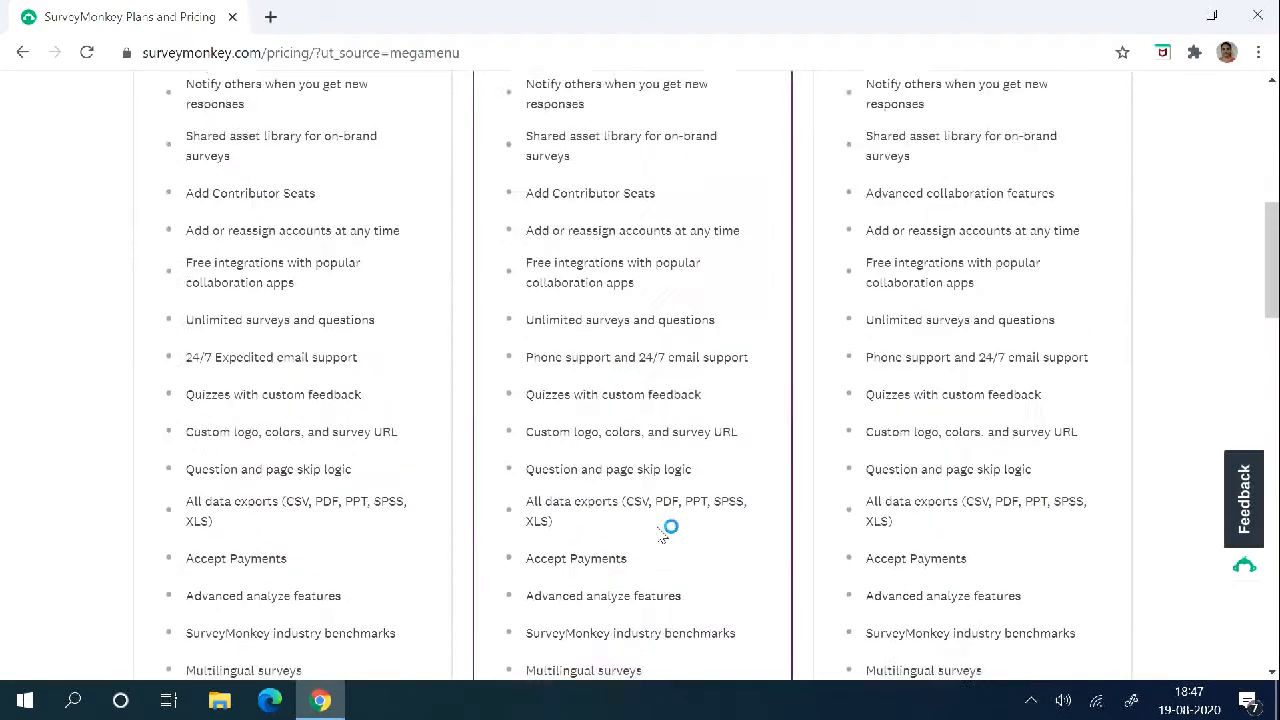
{"action": "scroll", "coordinate": [666, 530], "scroll_direction": "up", "scroll_amount": 6}
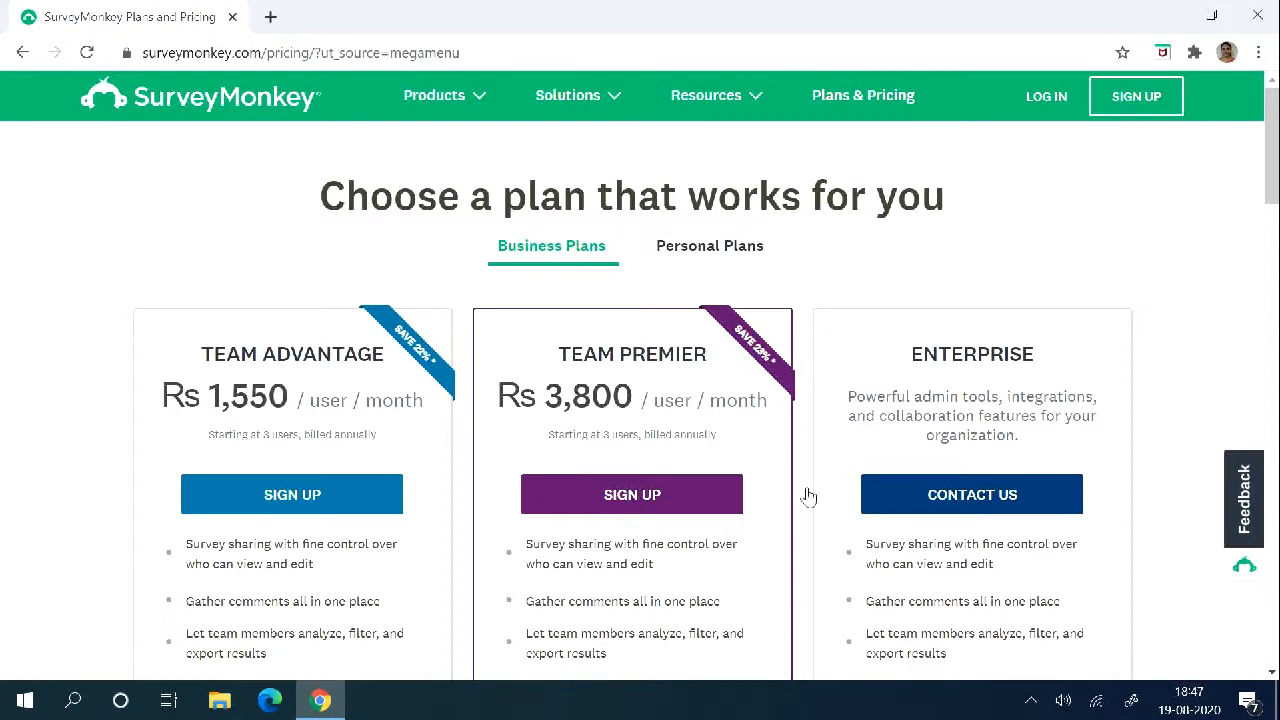
Open the free account sign-up form and examine its fields and the third-party sign-up options.
{"action": "left_click", "coordinate": [1138, 97]}
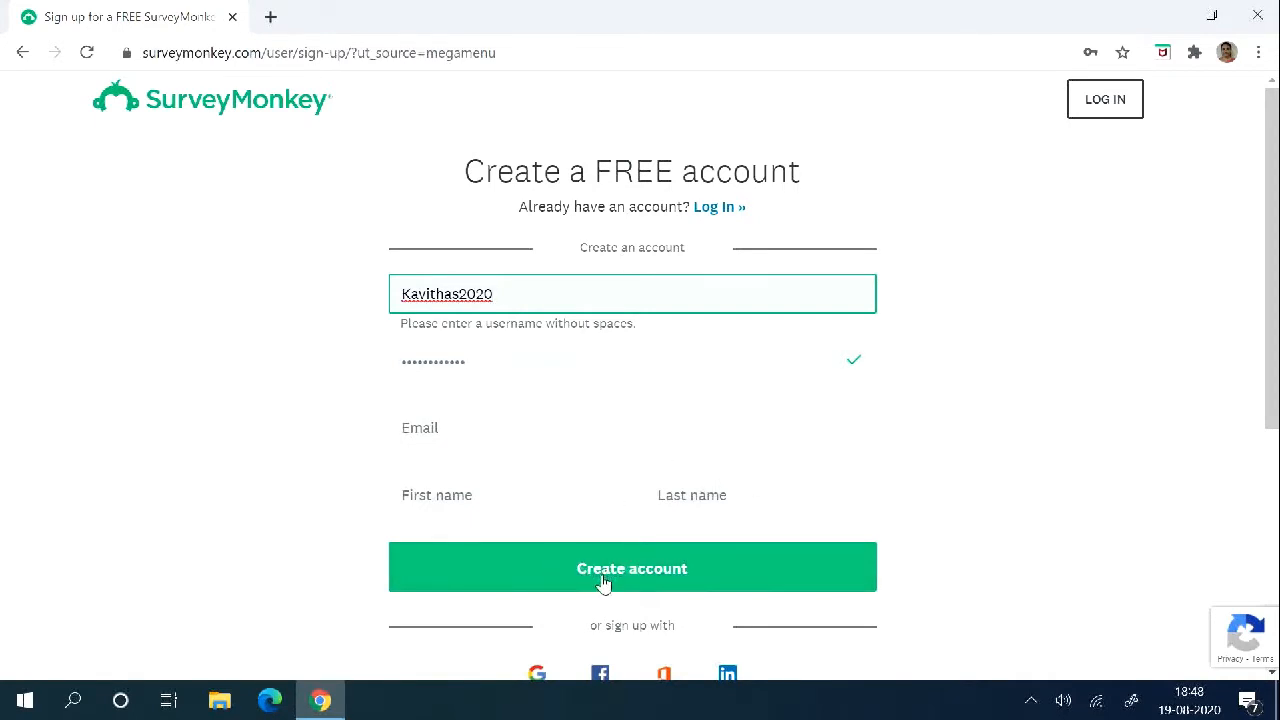
{"action": "scroll", "coordinate": [605, 585], "scroll_direction": "down", "scroll_amount": 2}
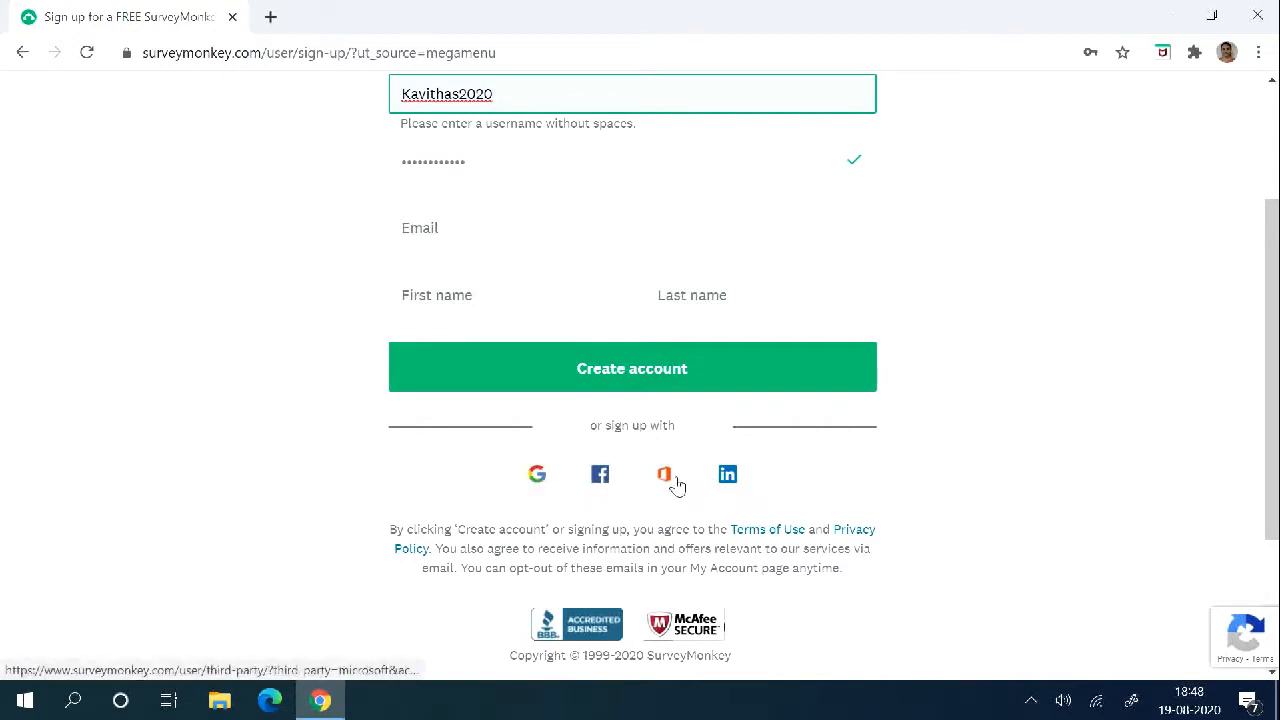
{"action": "scroll", "coordinate": [963, 417], "scroll_direction": "up", "scroll_amount": 2}
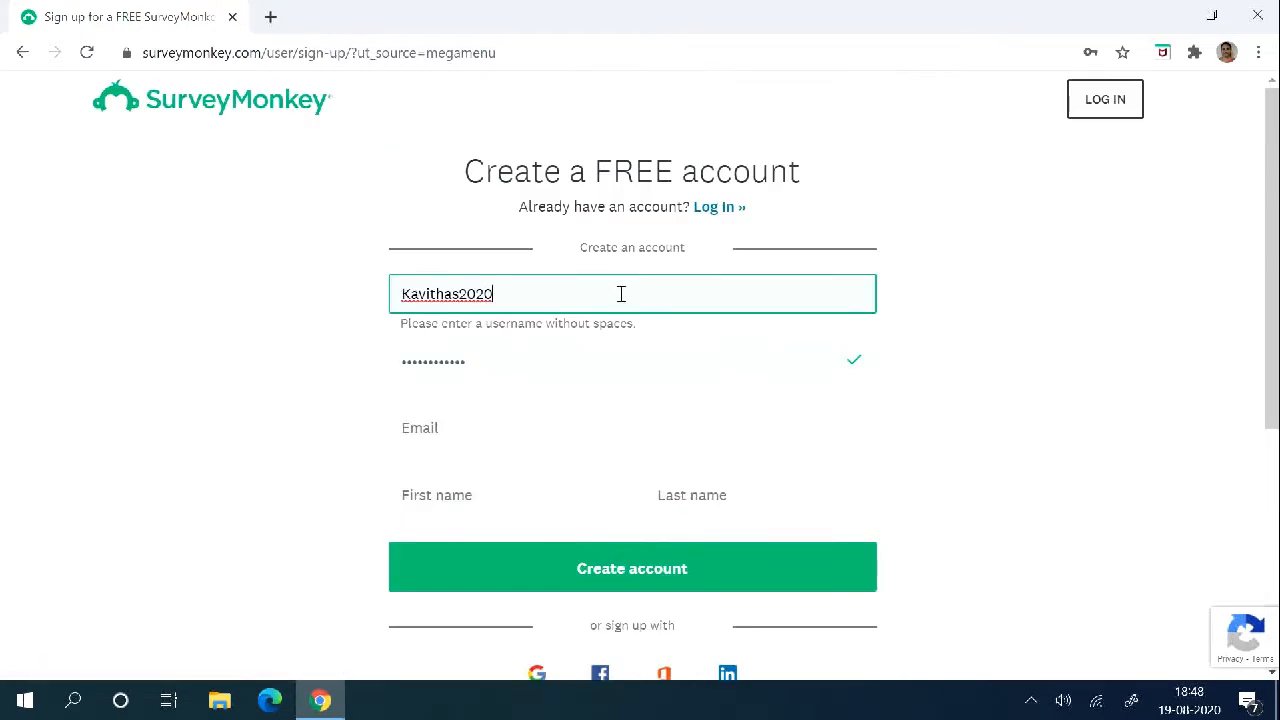
Log in to the existing account with the prefilled credentials and start creating a new survey.
{"action": "left_click", "coordinate": [1116, 100]}
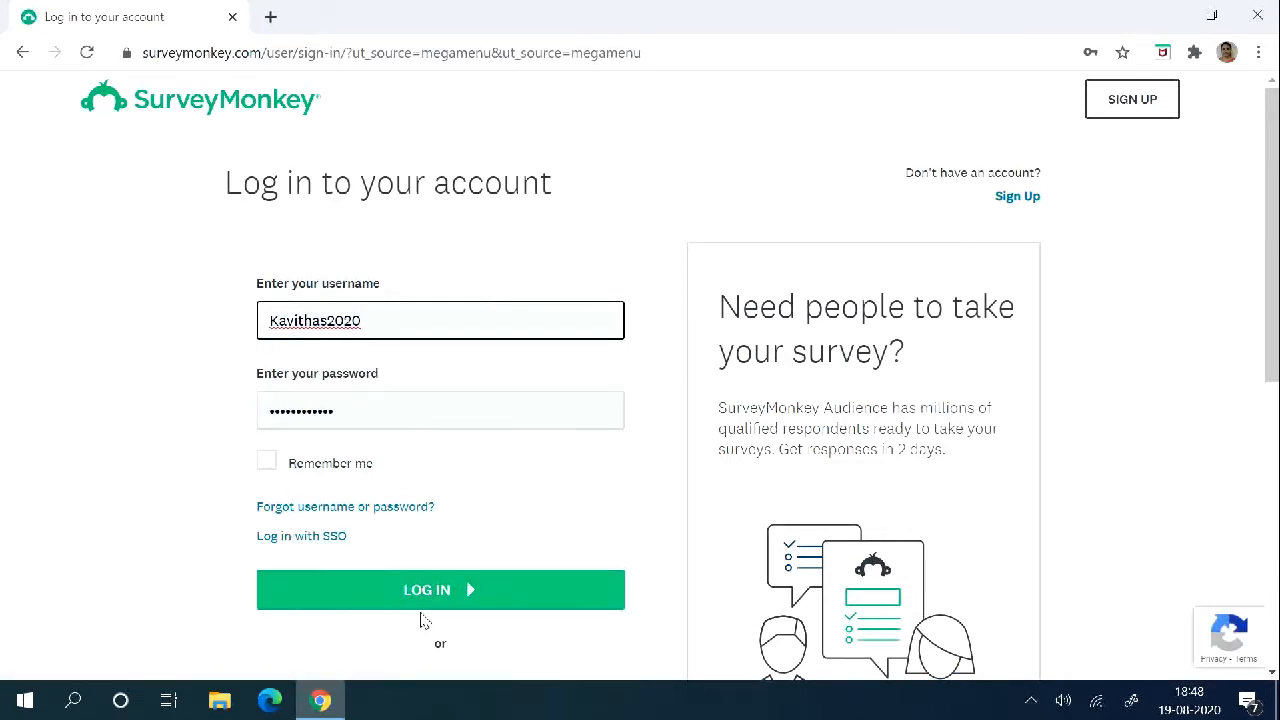
{"action": "left_click", "coordinate": [446, 596]}
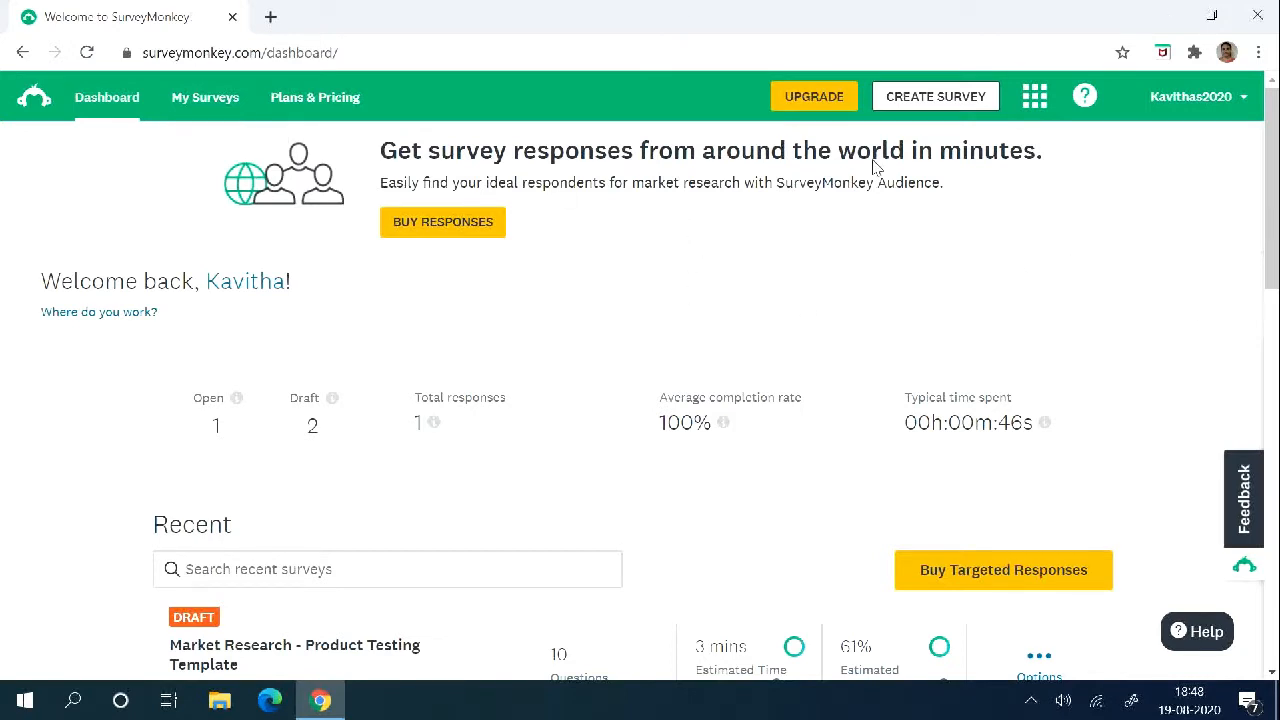
{"action": "left_click", "coordinate": [935, 97]}
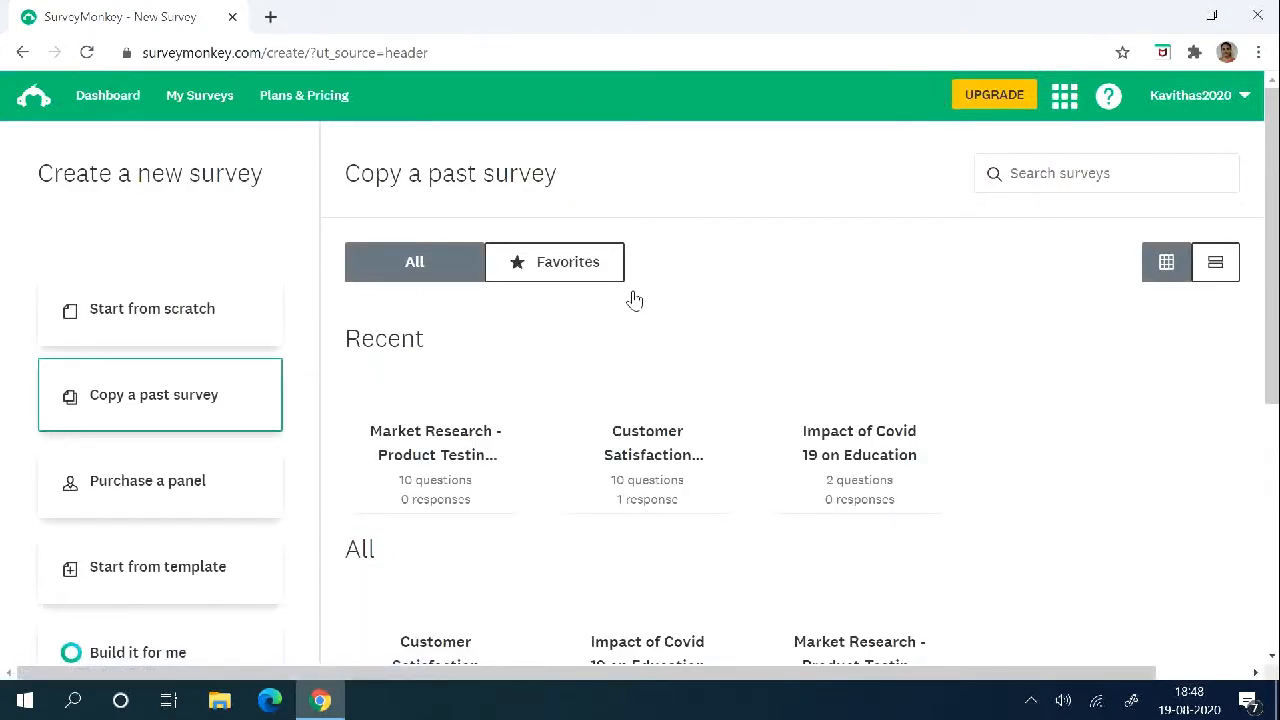
Choose to start the new survey from a template and browse the available templates by category.
{"action": "scroll", "coordinate": [630, 298], "scroll_direction": "down", "scroll_amount": 1}
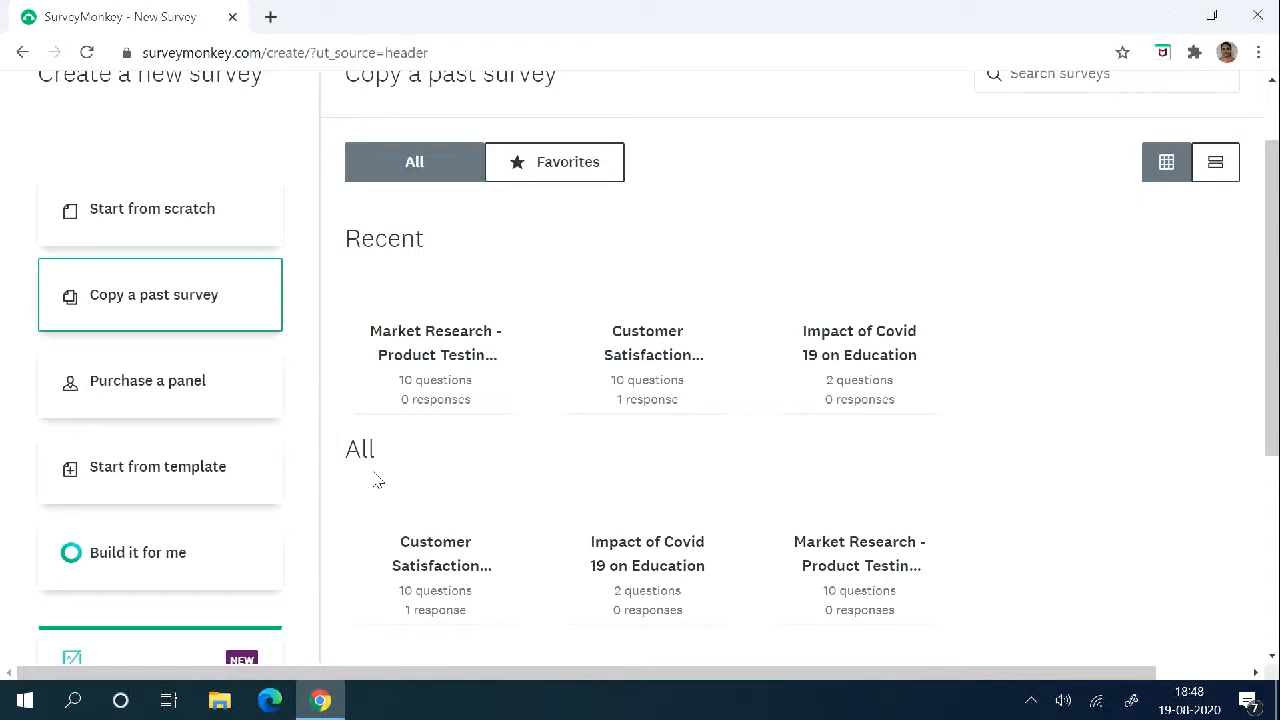
{"action": "scroll", "coordinate": [378, 482], "scroll_direction": "up", "scroll_amount": 1}
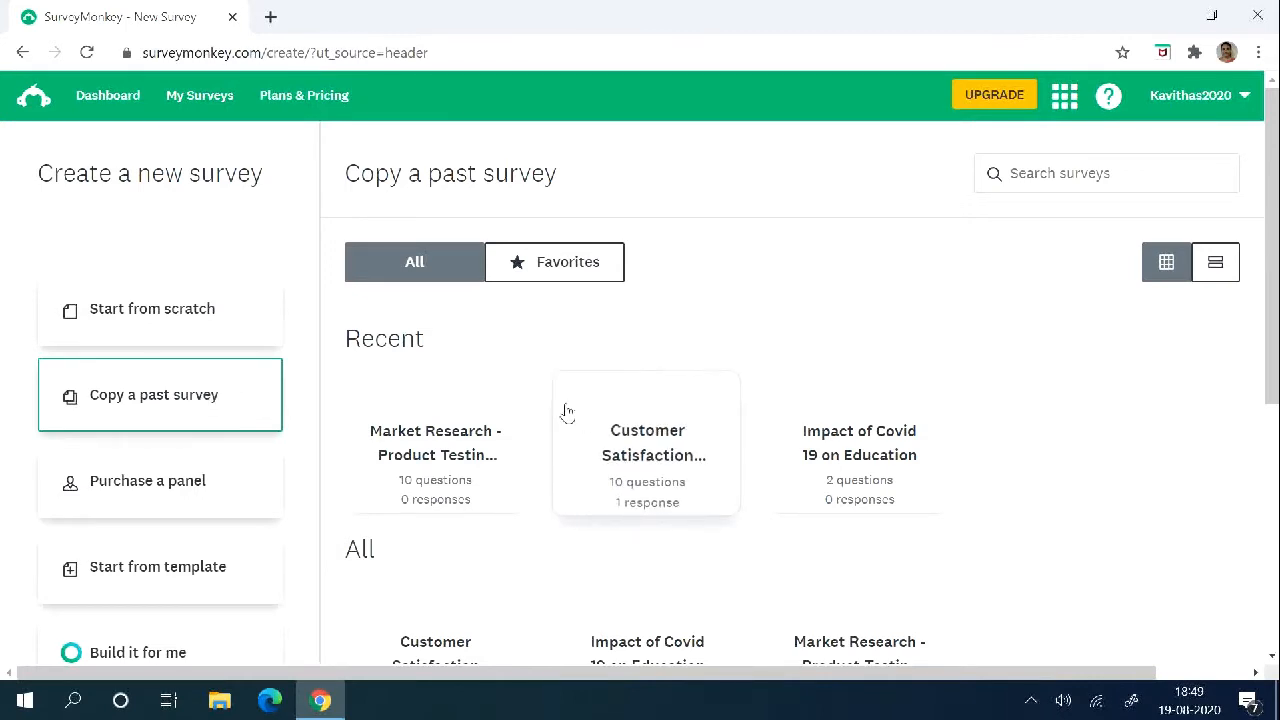
{"action": "scroll", "coordinate": [330, 515], "scroll_direction": "down", "scroll_amount": 1}
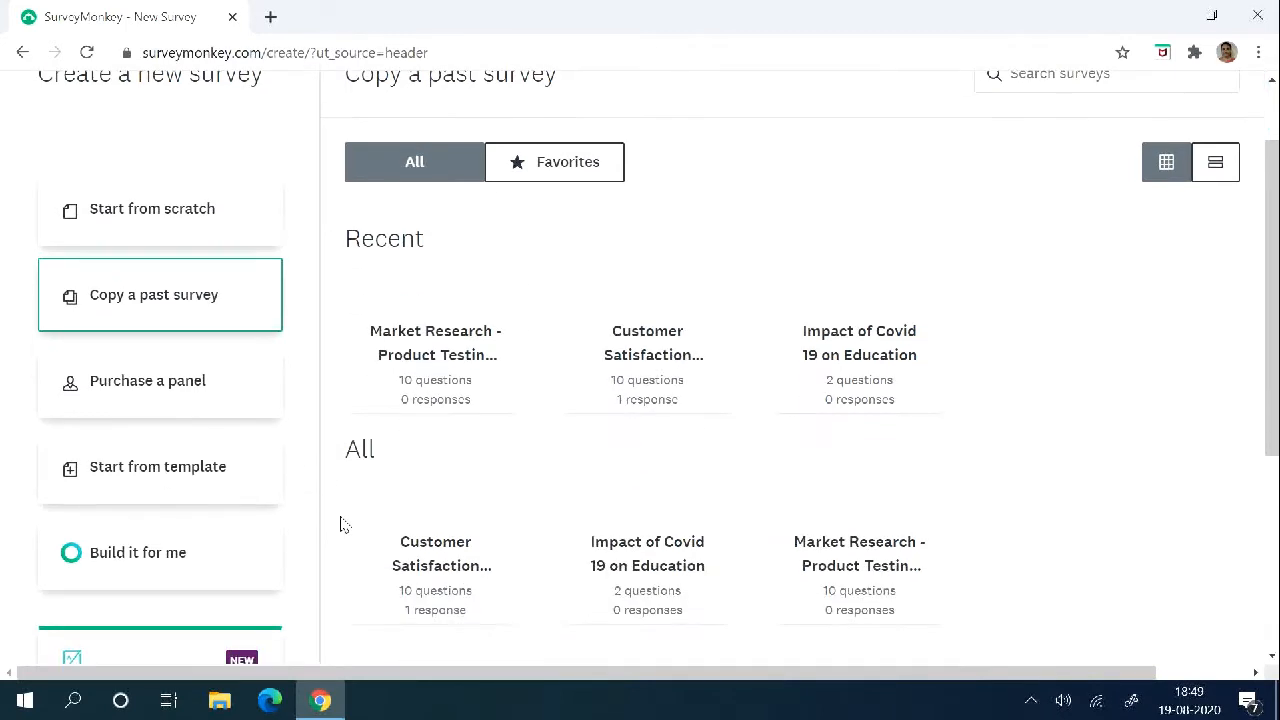
{"action": "left_click", "coordinate": [173, 480]}
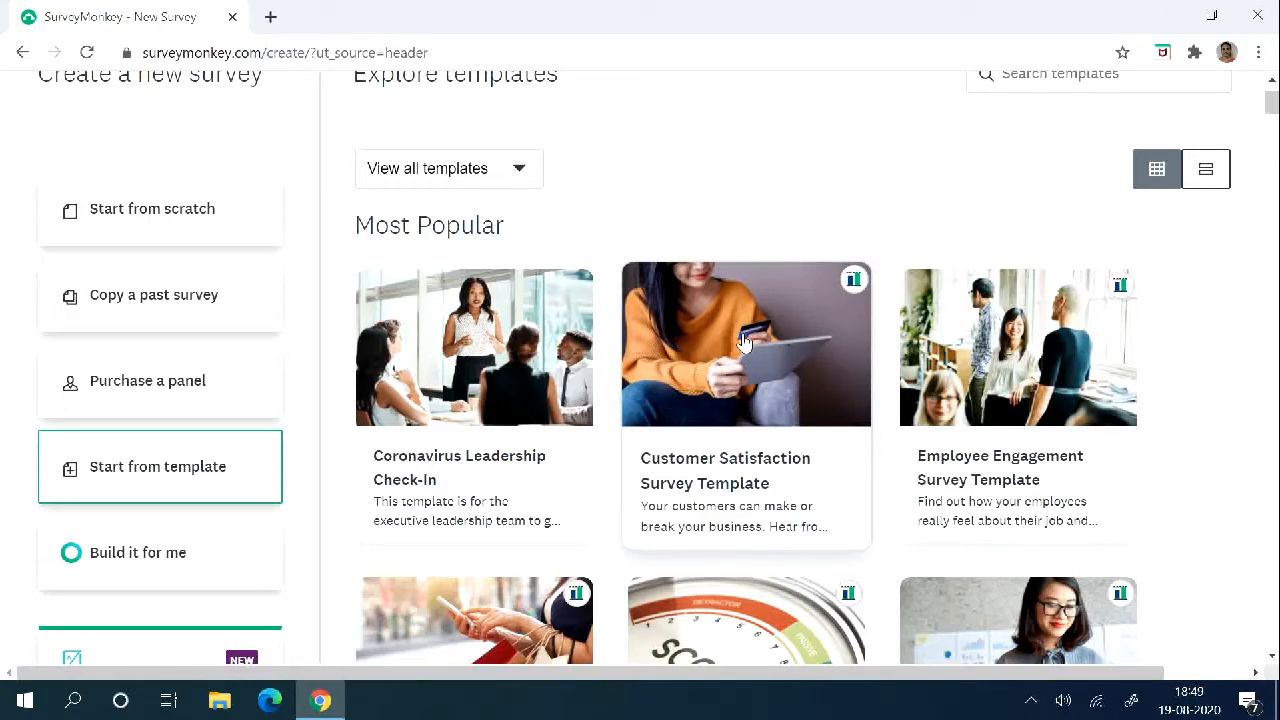
{"action": "scroll", "coordinate": [1040, 420], "scroll_direction": "down", "scroll_amount": 8}
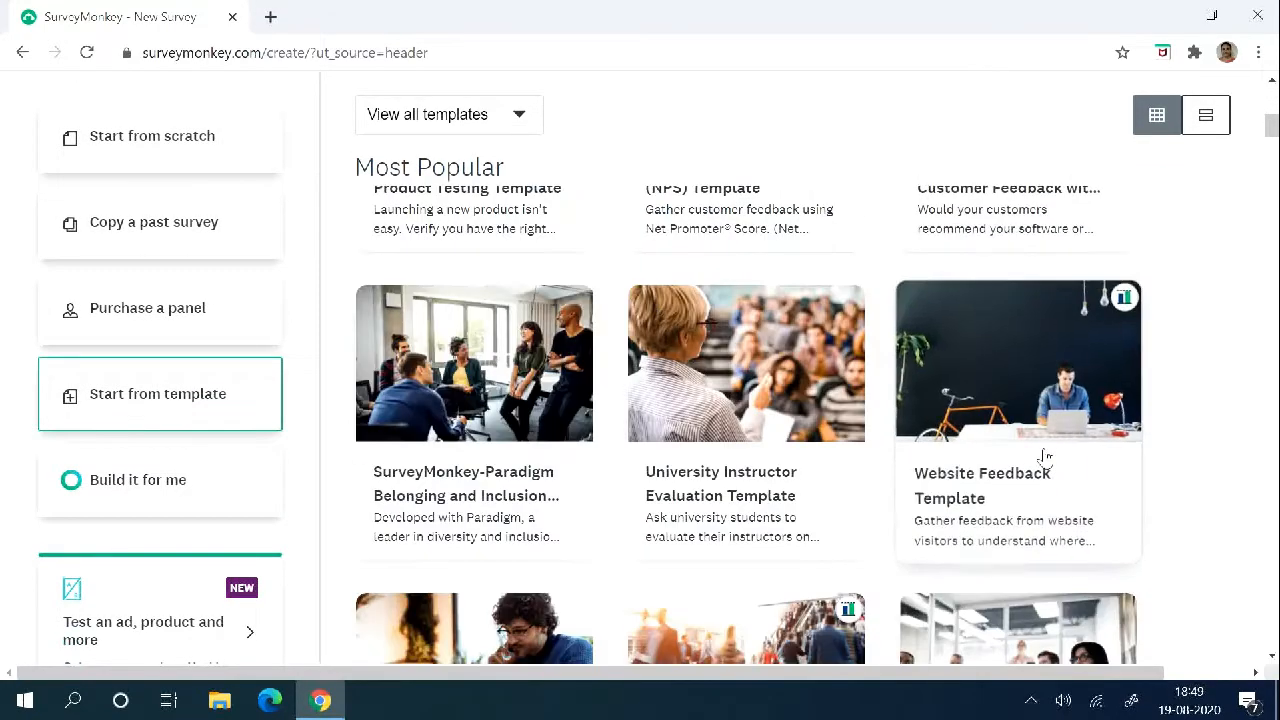
{"action": "scroll", "coordinate": [1043, 460], "scroll_direction": "down", "scroll_amount": 10}
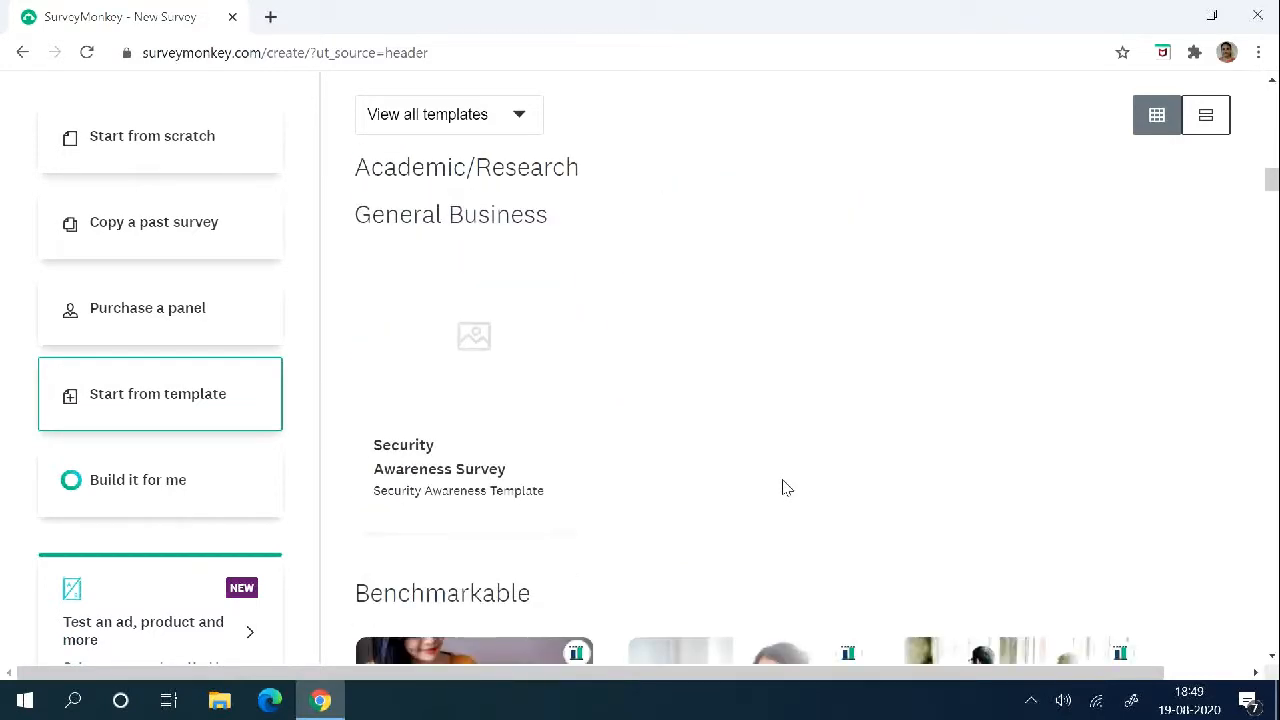
{"action": "scroll", "coordinate": [783, 487], "scroll_direction": "down", "scroll_amount": 10}
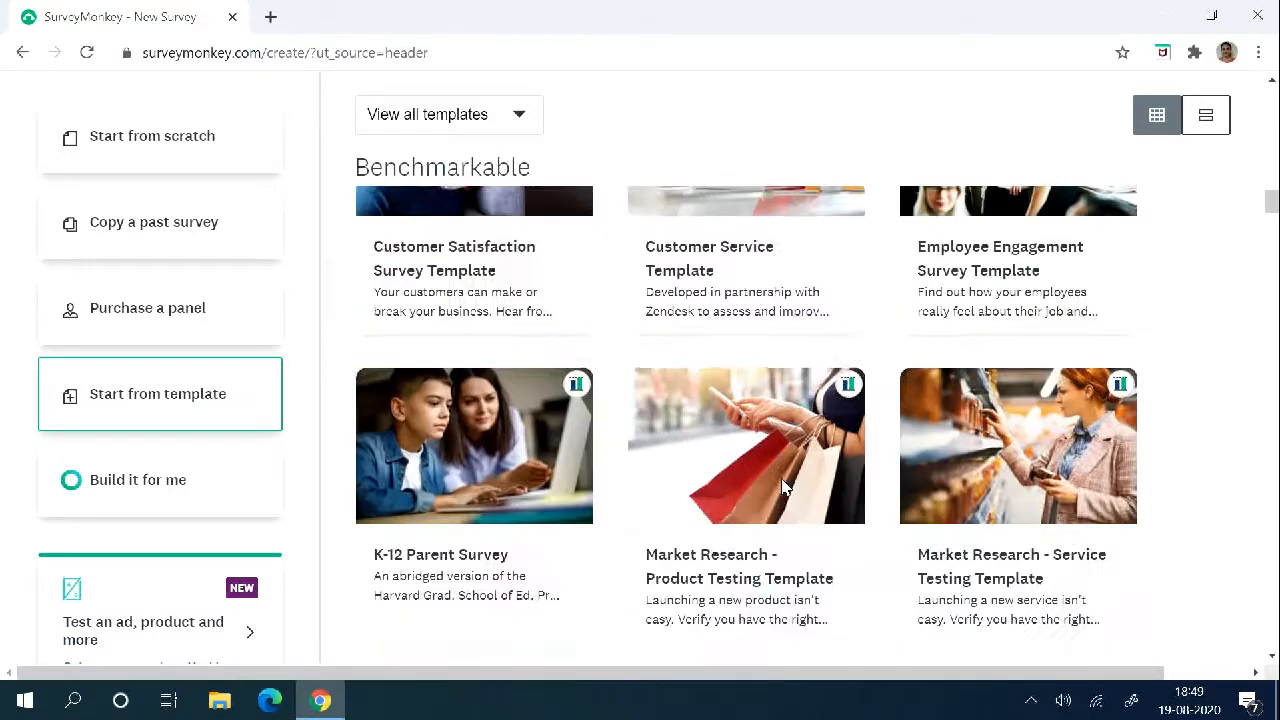
{"action": "scroll", "coordinate": [783, 492], "scroll_direction": "down", "scroll_amount": 5}
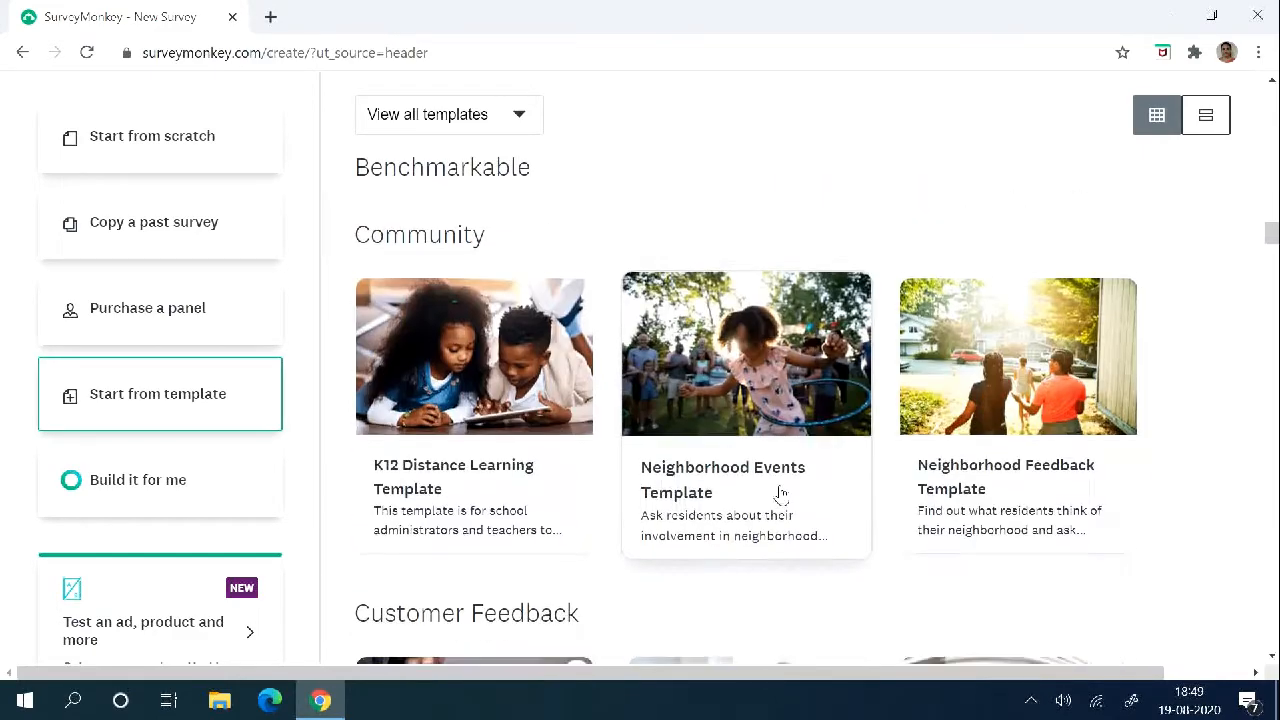
{"action": "scroll", "coordinate": [783, 492], "scroll_direction": "up", "scroll_amount": 15}
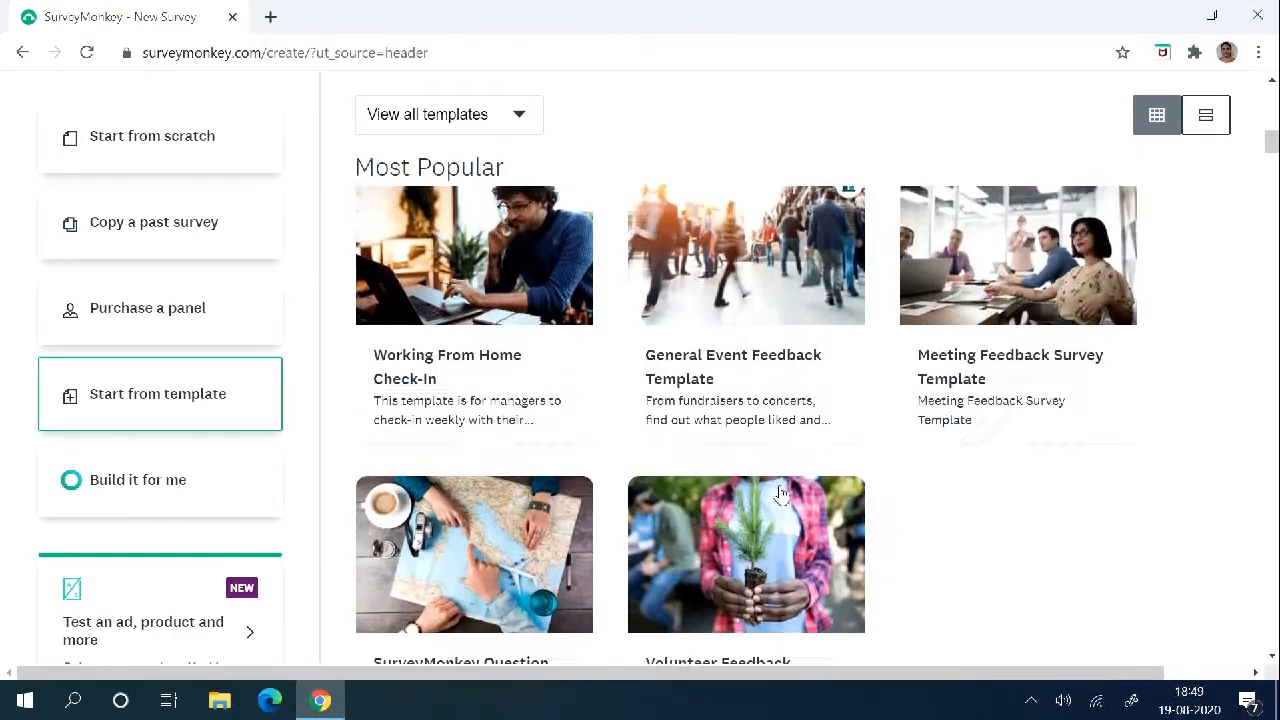
{"action": "scroll", "coordinate": [780, 493], "scroll_direction": "up", "scroll_amount": 4}
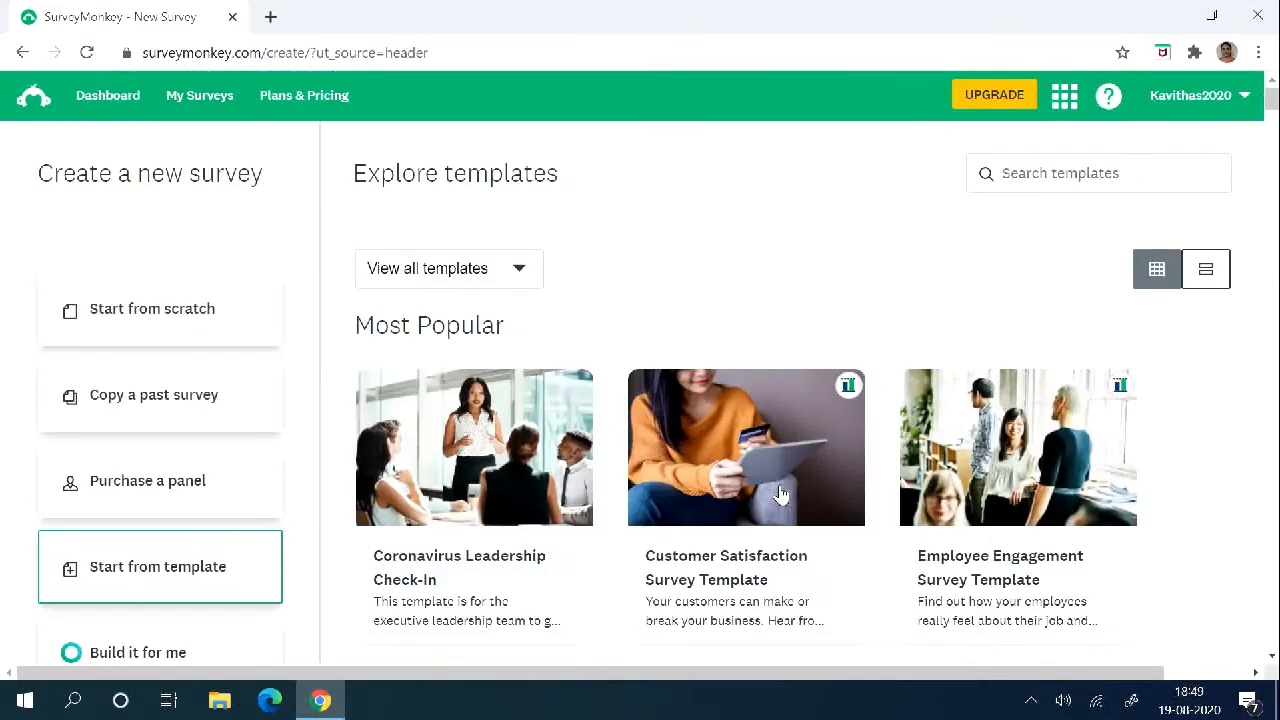
Preview the Customer Satisfaction Survey Template and review its description, usage details and questions.
{"action": "left_click", "coordinate": [728, 571]}
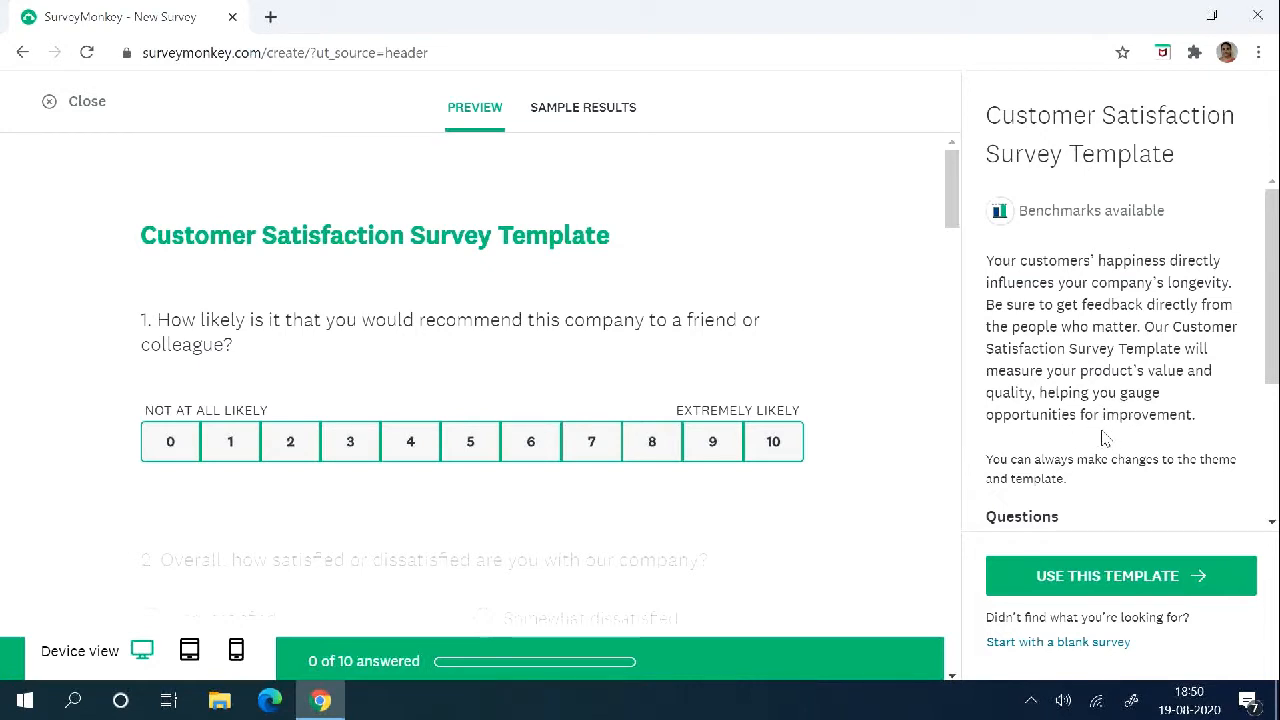
{"action": "scroll", "coordinate": [1088, 441], "scroll_direction": "down", "scroll_amount": 2}
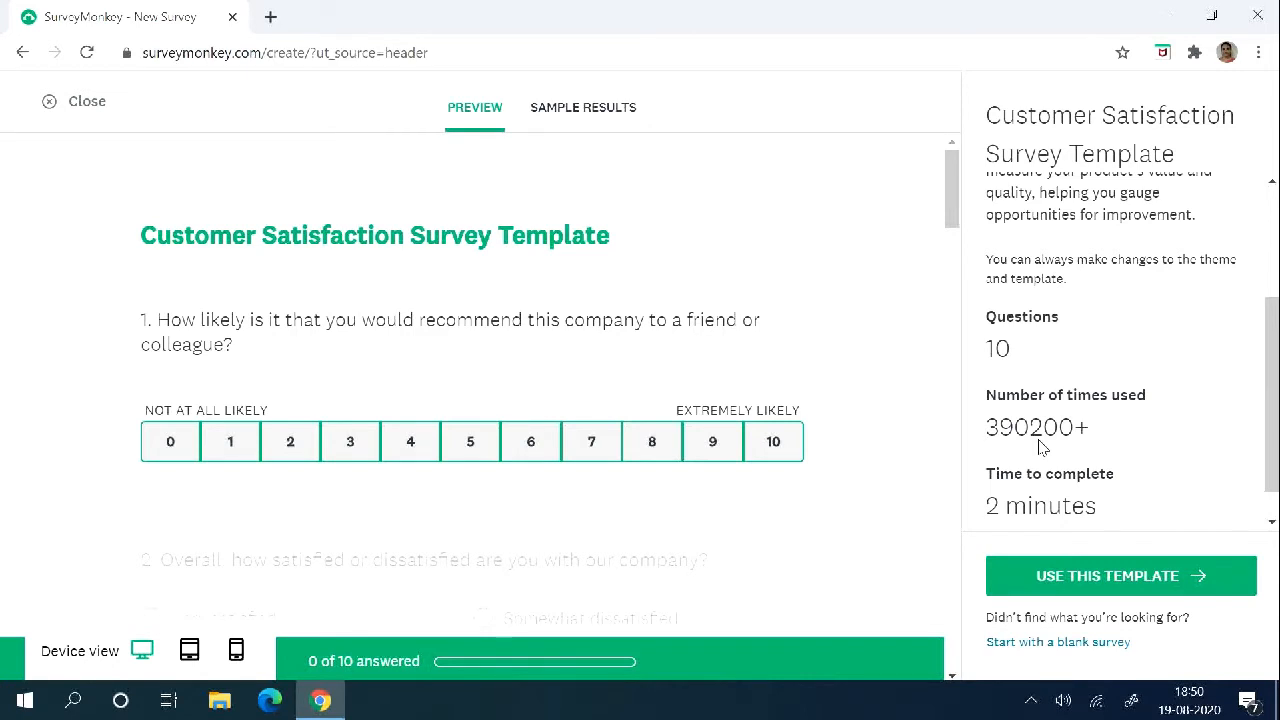
{"action": "scroll", "coordinate": [1145, 466], "scroll_direction": "down", "scroll_amount": 1}
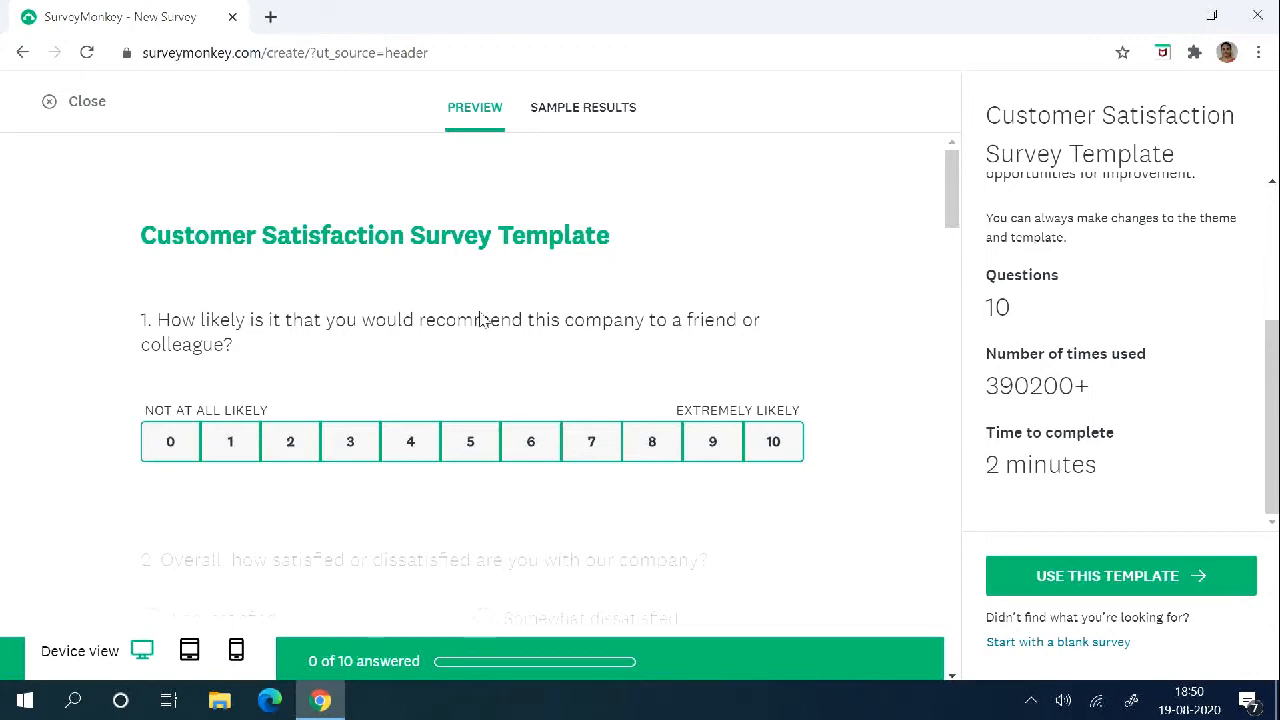
{"action": "scroll", "coordinate": [478, 340], "scroll_direction": "down", "scroll_amount": 9}
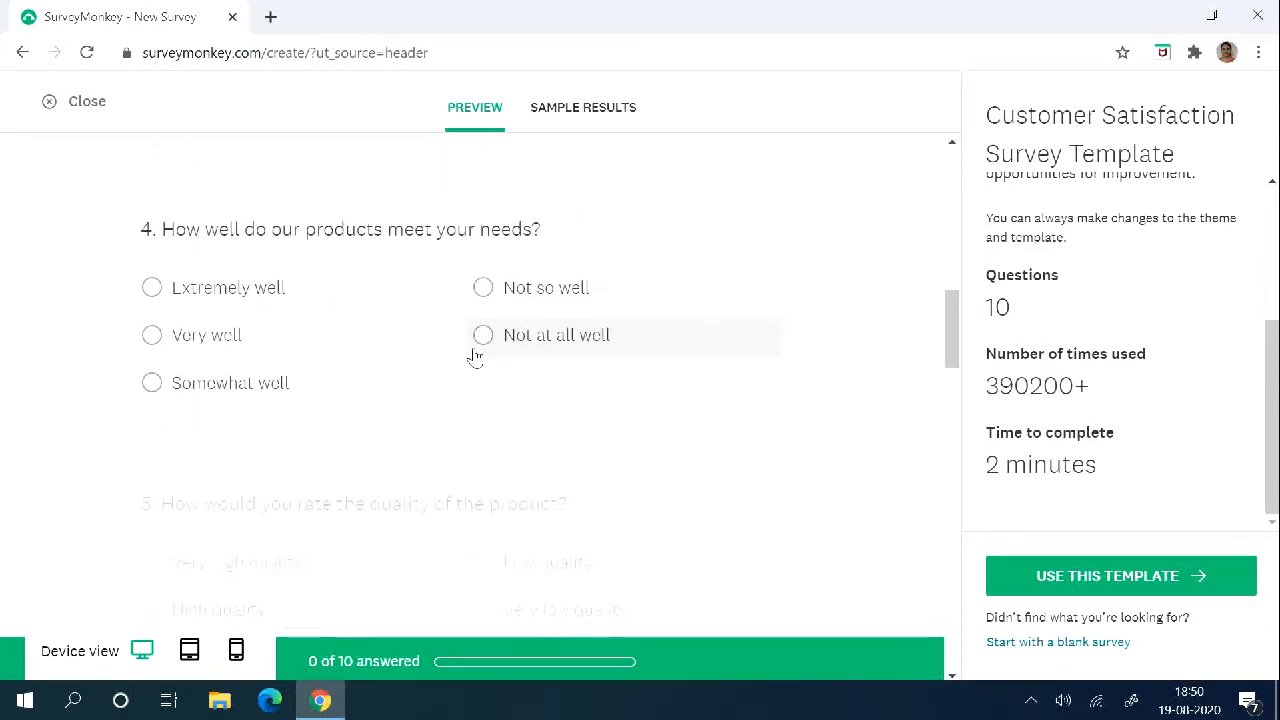
{"action": "scroll", "coordinate": [475, 357], "scroll_direction": "down", "scroll_amount": 8}
{"action": "scroll", "coordinate": [450, 403], "scroll_direction": "down", "scroll_amount": 10}
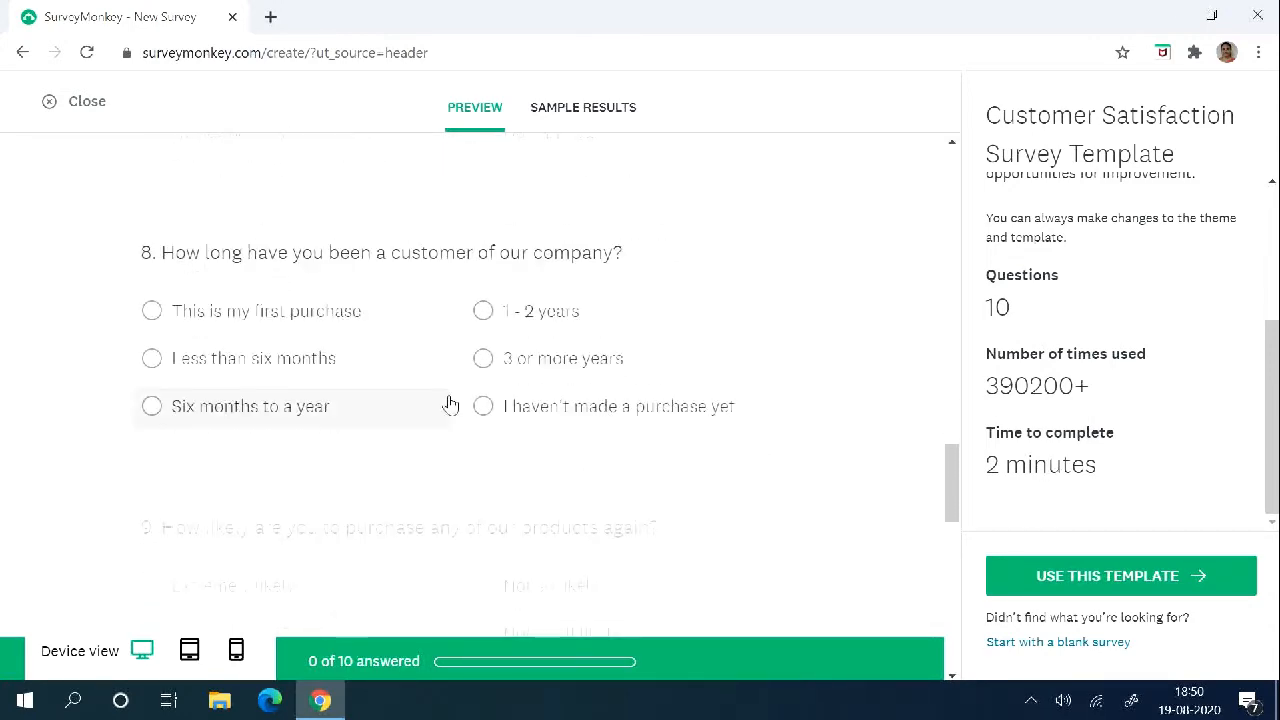
{"action": "scroll", "coordinate": [449, 402], "scroll_direction": "up", "scroll_amount": 7}
{"action": "scroll", "coordinate": [447, 404], "scroll_direction": "up", "scroll_amount": 8}
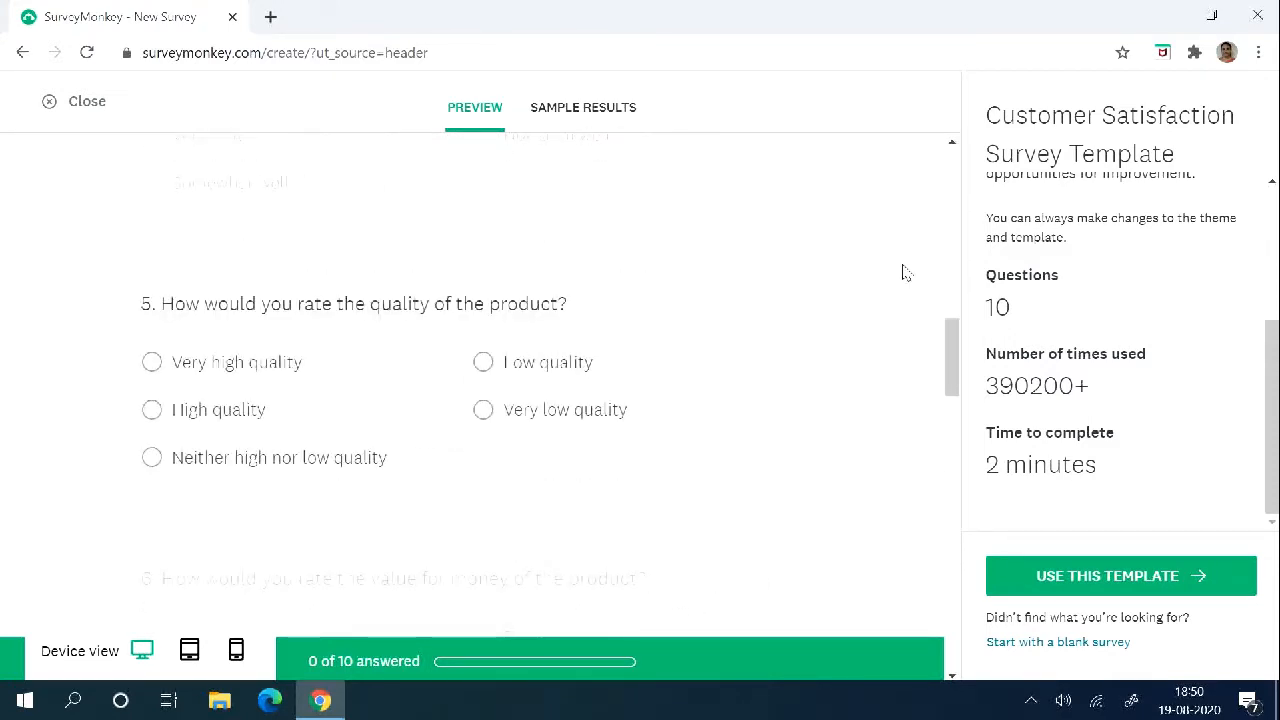
Create a survey from the Customer Satisfaction Survey Template and open question 1 about recommending the company for editing.
{"action": "left_click", "coordinate": [1122, 586]}
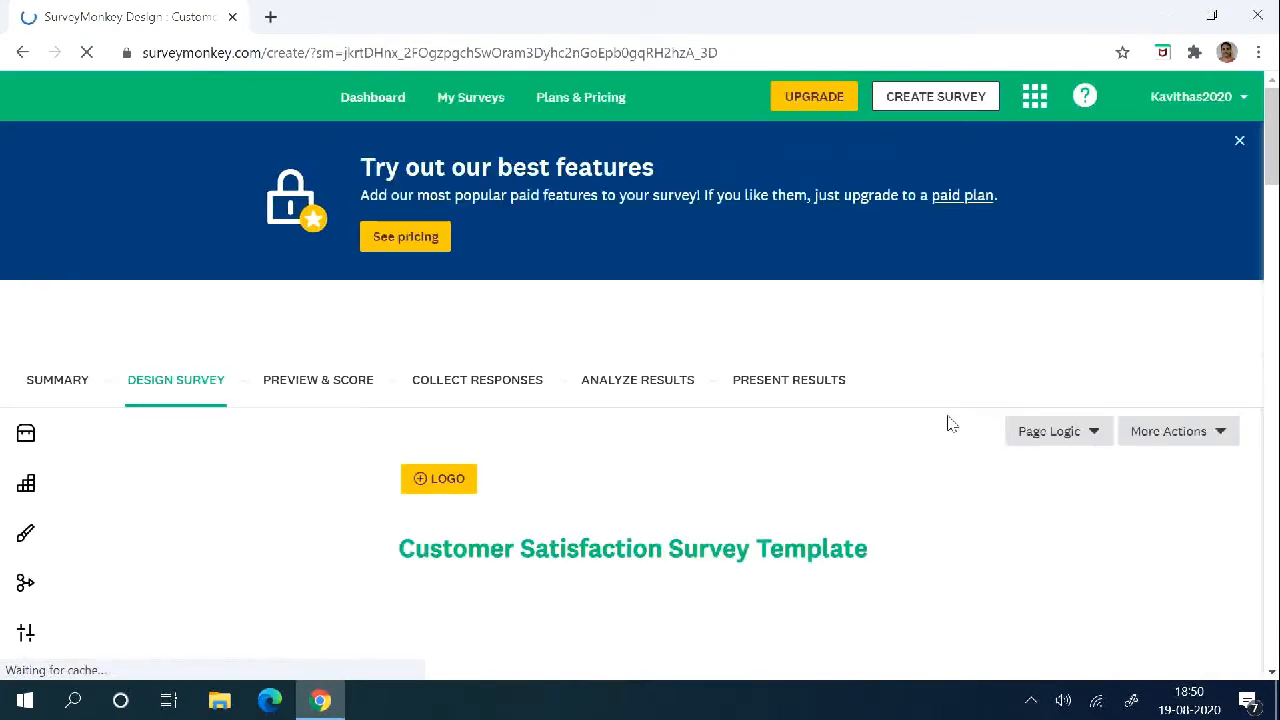
{"action": "scroll", "coordinate": [916, 440], "scroll_direction": "down", "scroll_amount": 3}
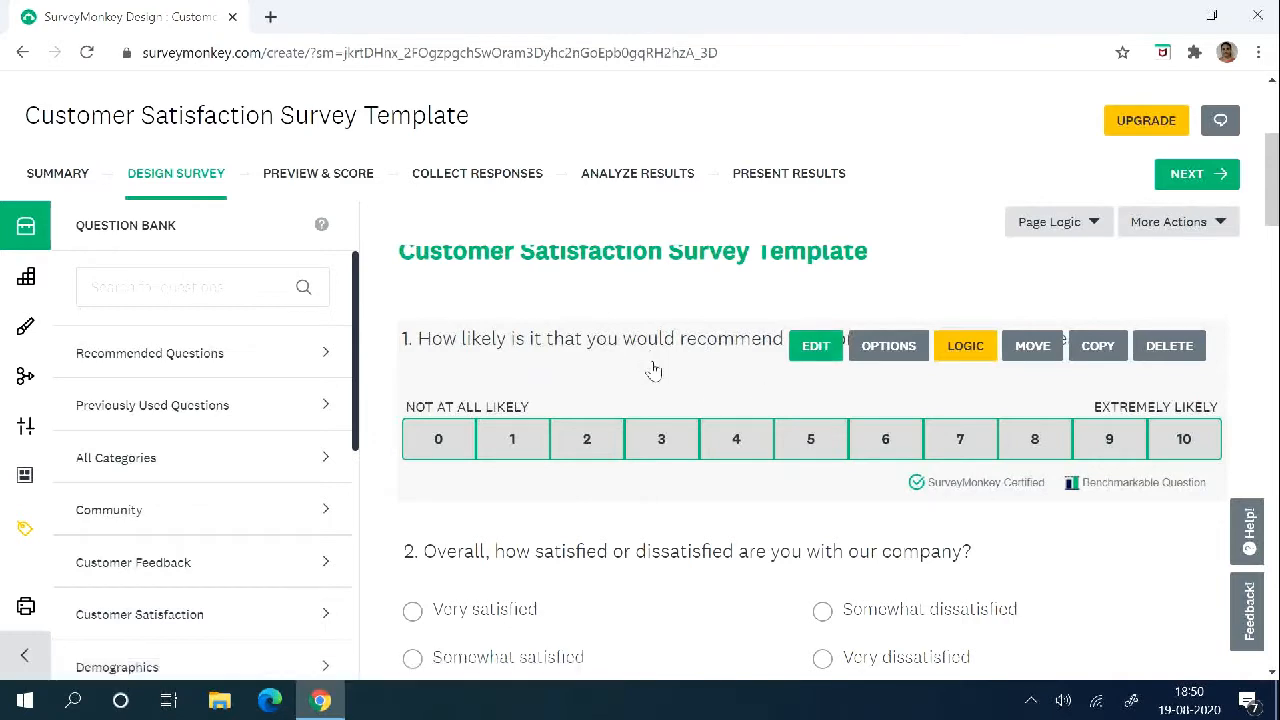
{"action": "left_click", "coordinate": [794, 394]}
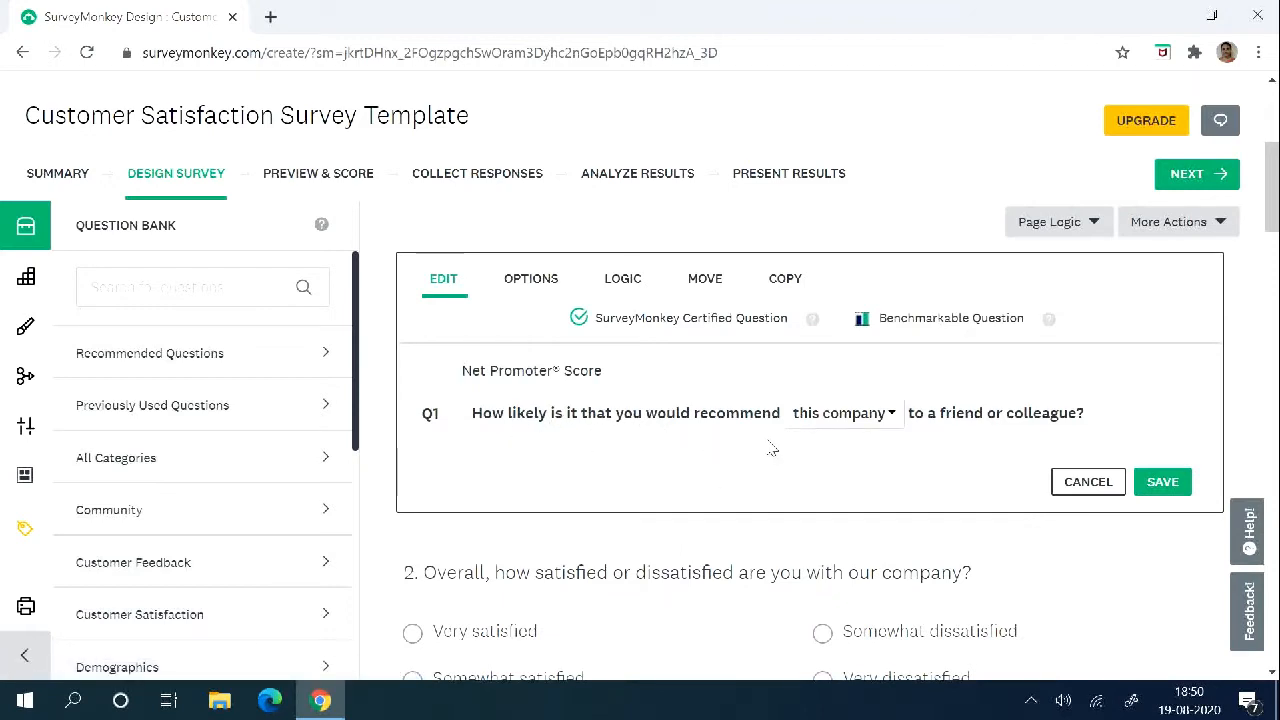
Specify XYZ as the company to recommend in question 1 and save the question.
{"action": "left_click", "coordinate": [893, 414]}
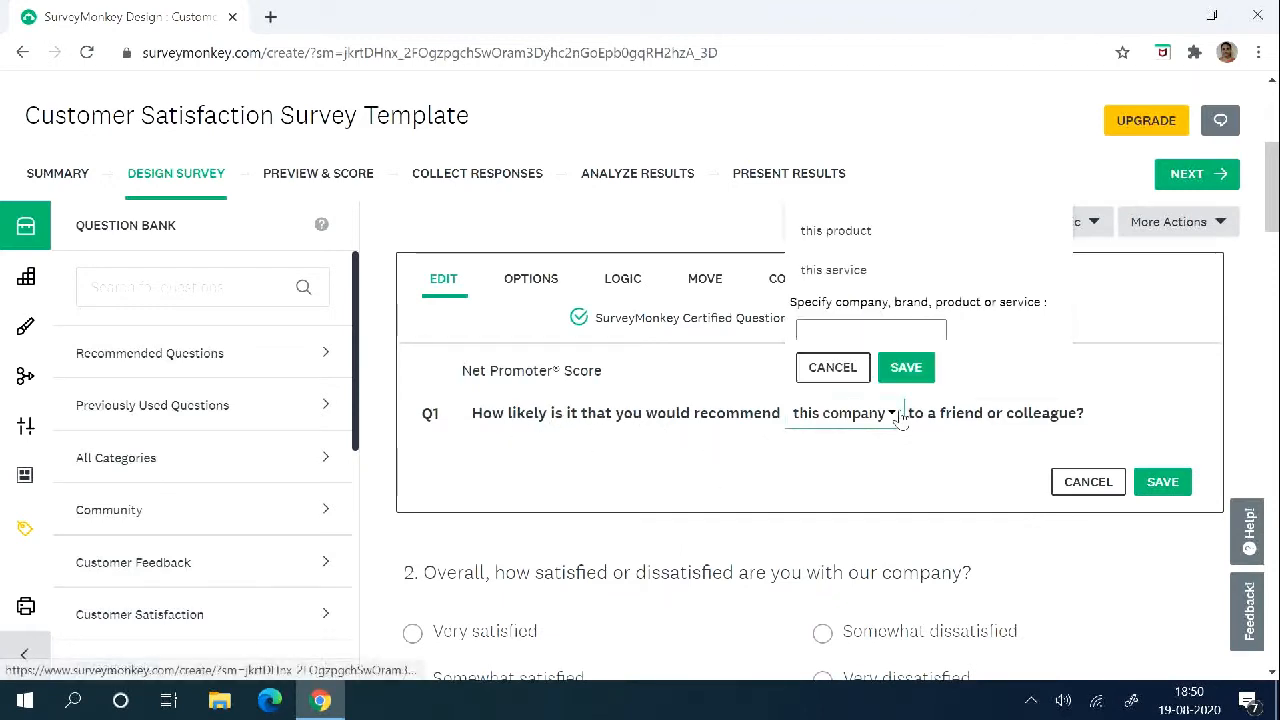
{"action": "left_click", "coordinate": [835, 330]}
{"action": "type", "text": "XYZ"}
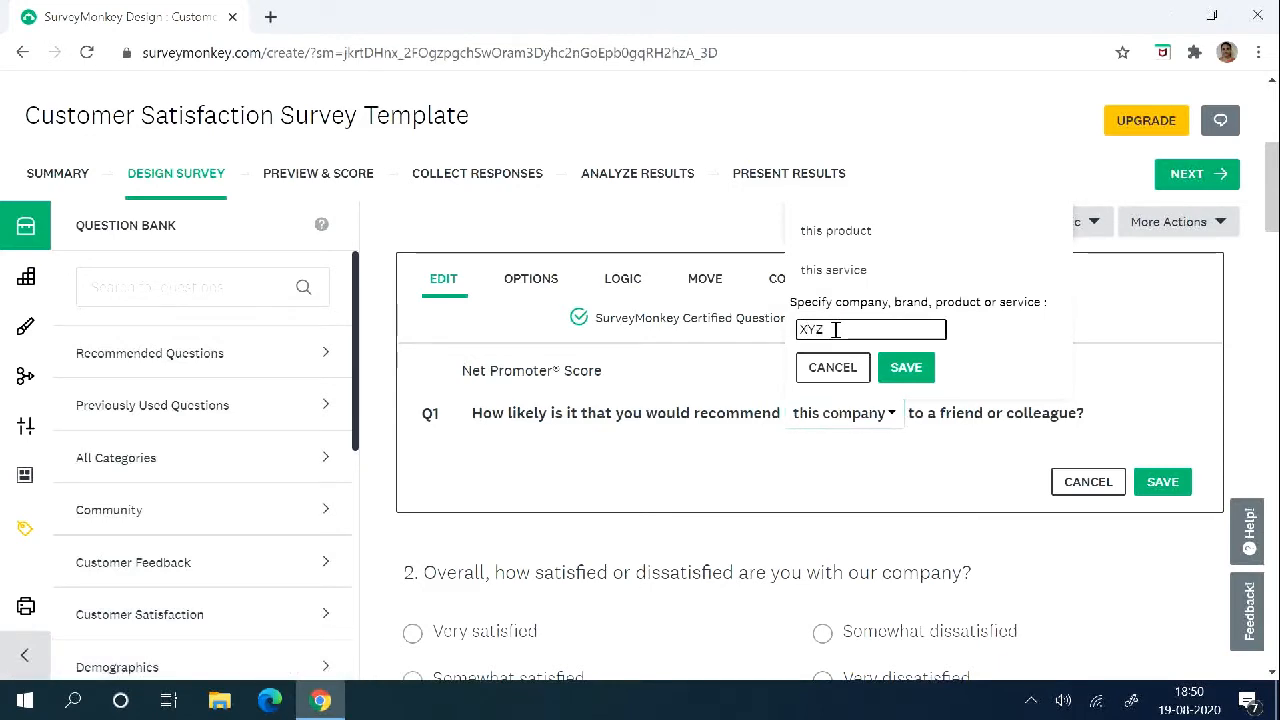
{"action": "left_click", "coordinate": [906, 369]}
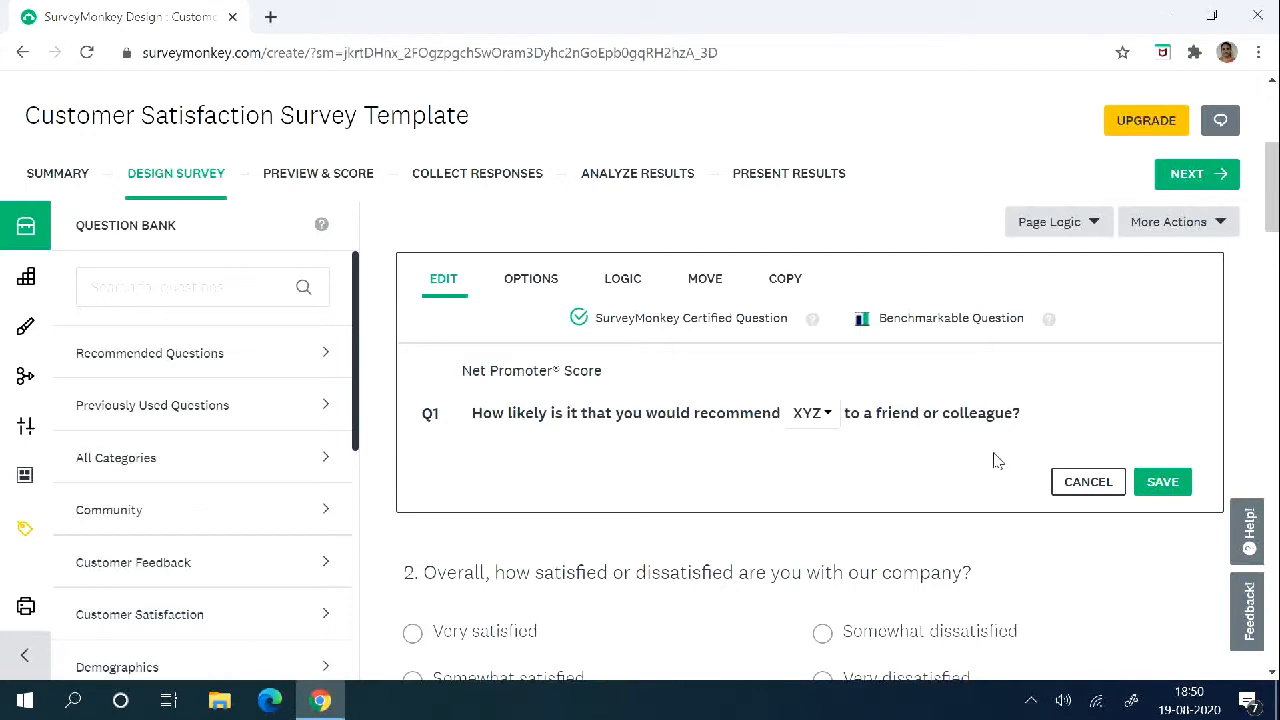
{"action": "left_click", "coordinate": [1160, 482]}
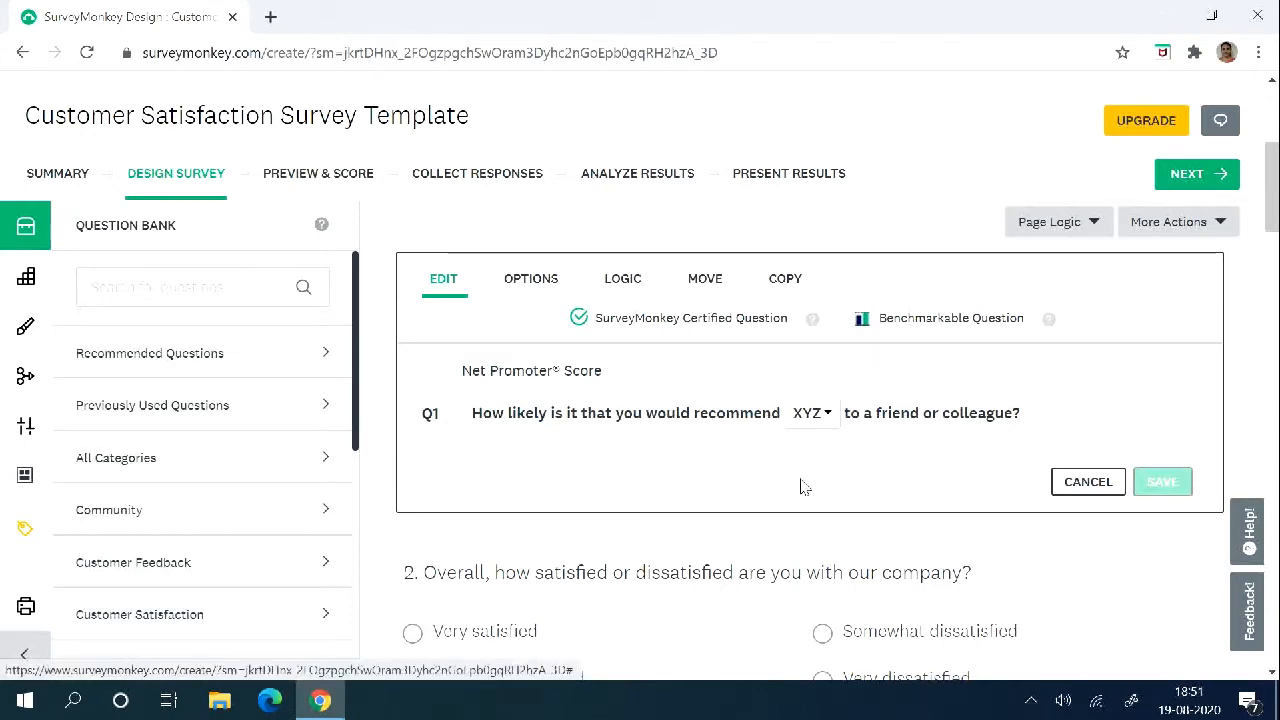
Examine the remaining template questions and their answer choices through to the end of the survey page.
{"action": "scroll", "coordinate": [793, 537], "scroll_direction": "down", "scroll_amount": 1}
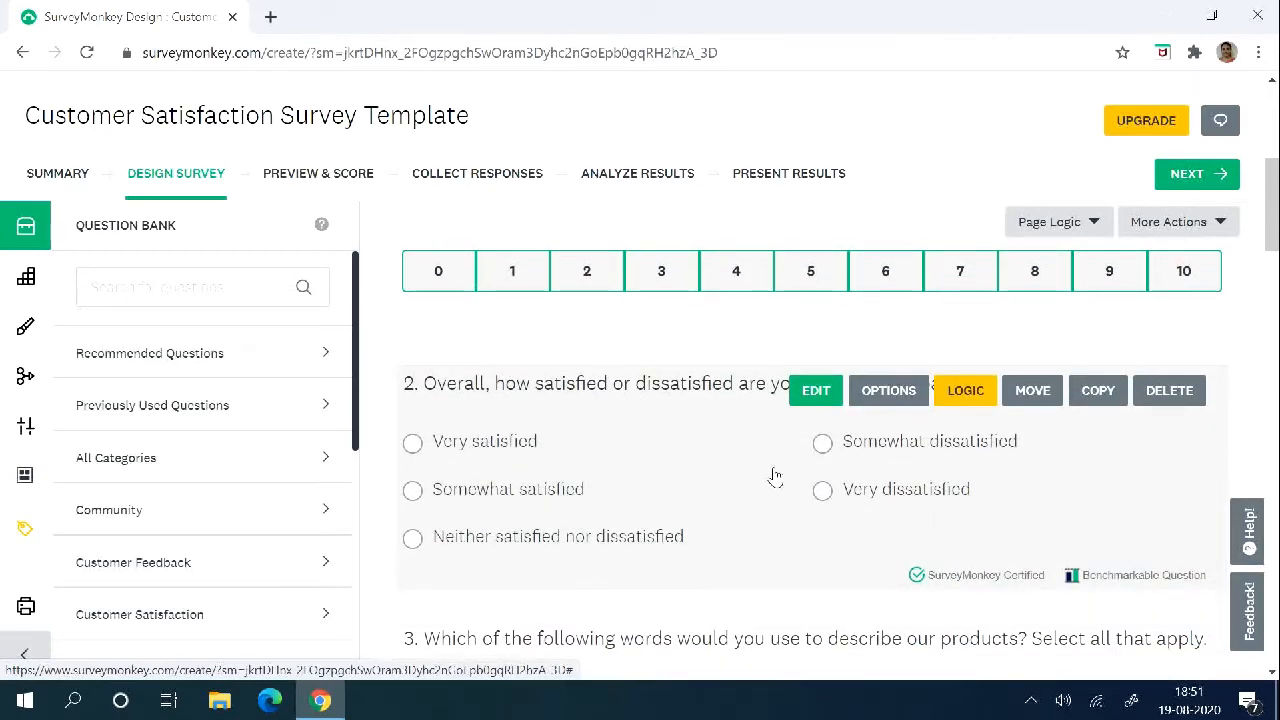
{"action": "scroll", "coordinate": [771, 470], "scroll_direction": "down", "scroll_amount": 2}
{"action": "scroll", "coordinate": [797, 430], "scroll_direction": "down", "scroll_amount": 1}
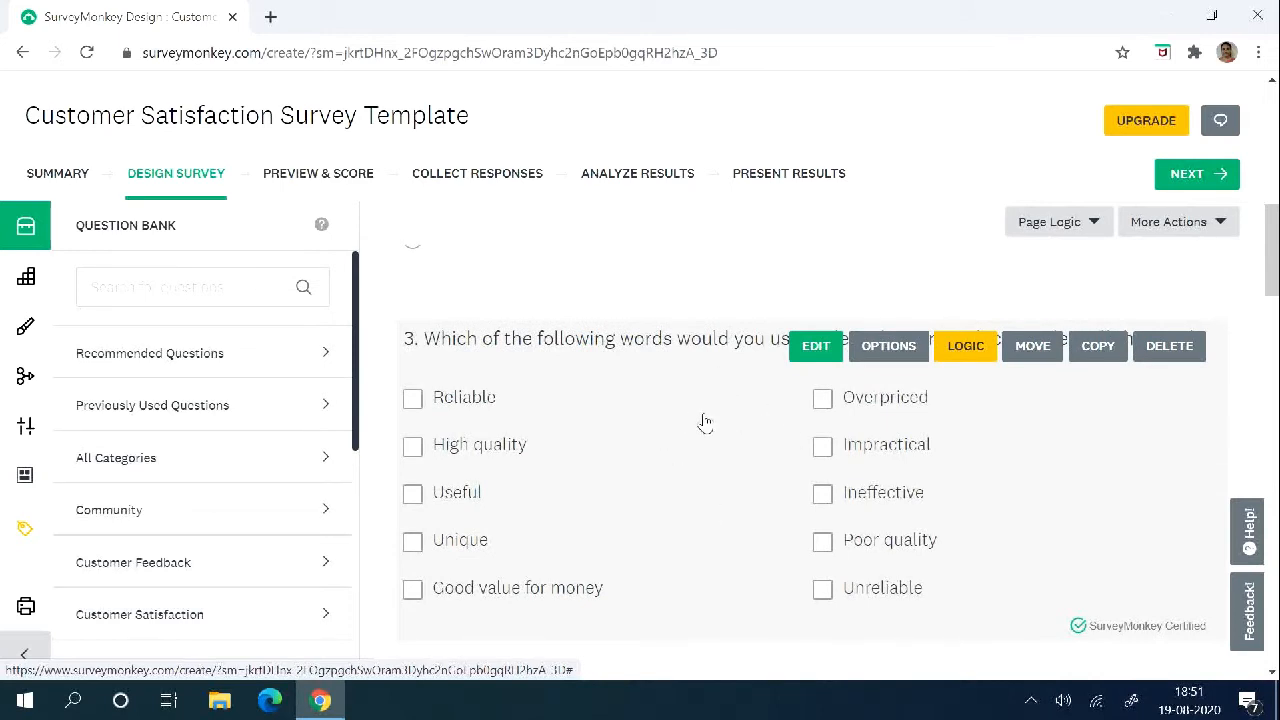
{"action": "scroll", "coordinate": [724, 483], "scroll_direction": "down", "scroll_amount": 3}
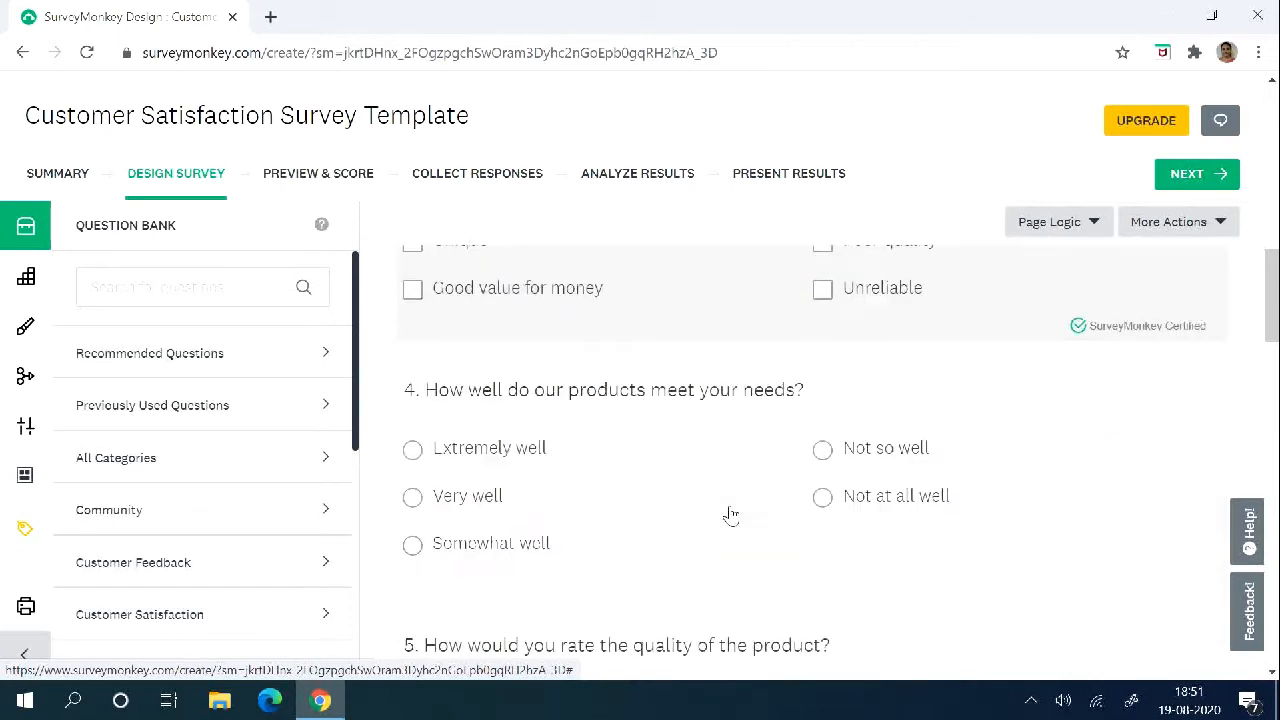
{"action": "scroll", "coordinate": [711, 472], "scroll_direction": "up", "scroll_amount": 1}
{"action": "scroll", "coordinate": [711, 480], "scroll_direction": "down", "scroll_amount": 20}
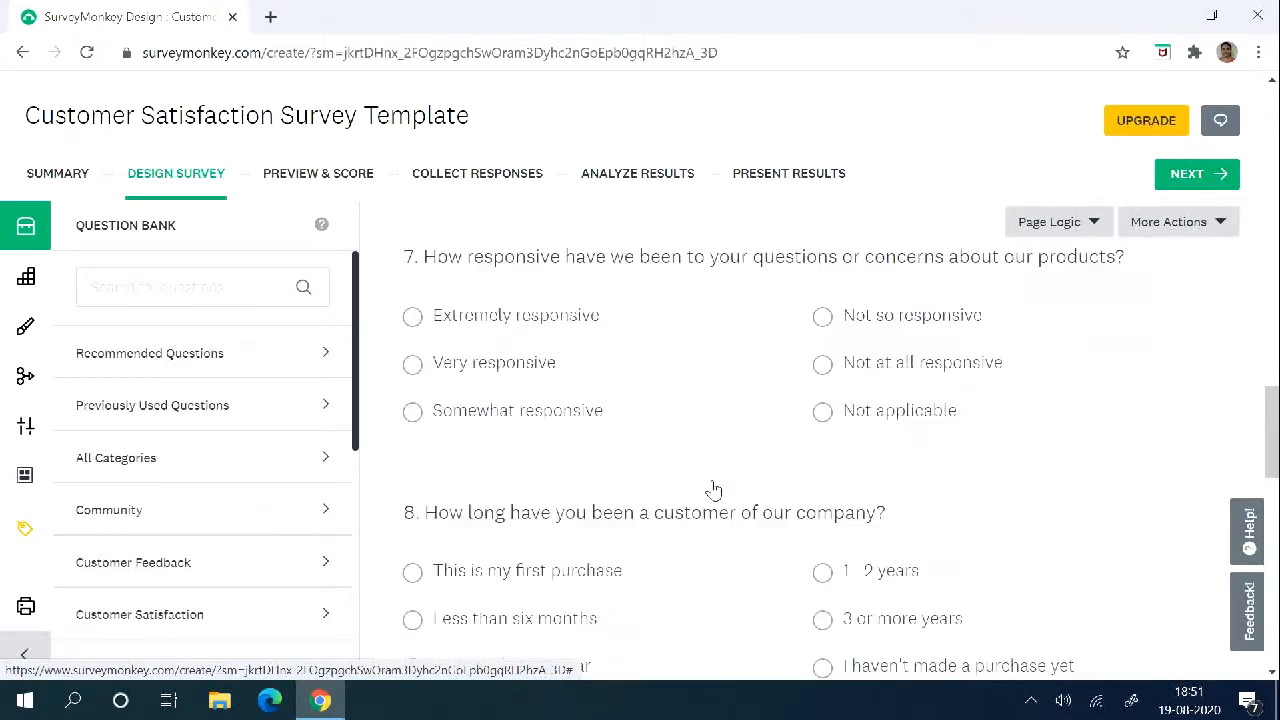
{"action": "scroll", "coordinate": [711, 495], "scroll_direction": "down", "scroll_amount": 3}
{"action": "scroll", "coordinate": [707, 500], "scroll_direction": "up", "scroll_amount": 2}
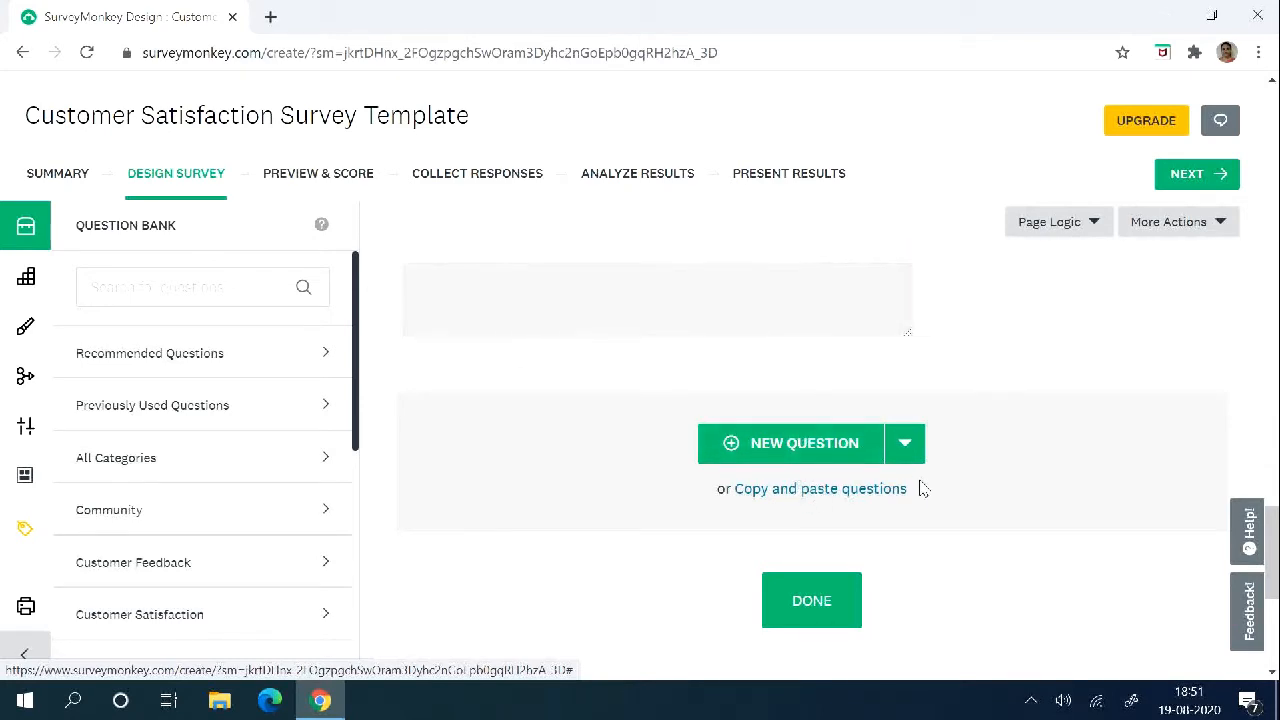
{"action": "scroll", "coordinate": [921, 488], "scroll_direction": "up", "scroll_amount": 15}
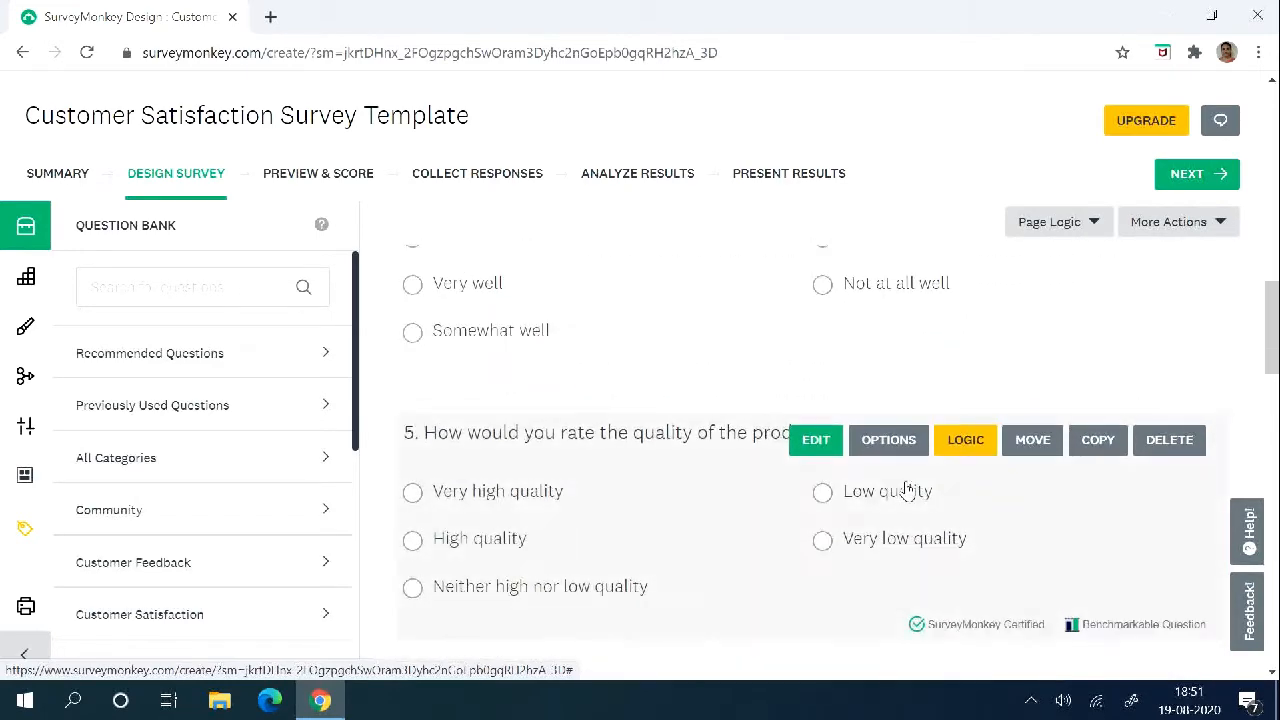
{"action": "scroll", "coordinate": [906, 490], "scroll_direction": "down", "scroll_amount": 17}
{"action": "scroll", "coordinate": [838, 532], "scroll_direction": "up", "scroll_amount": 3}
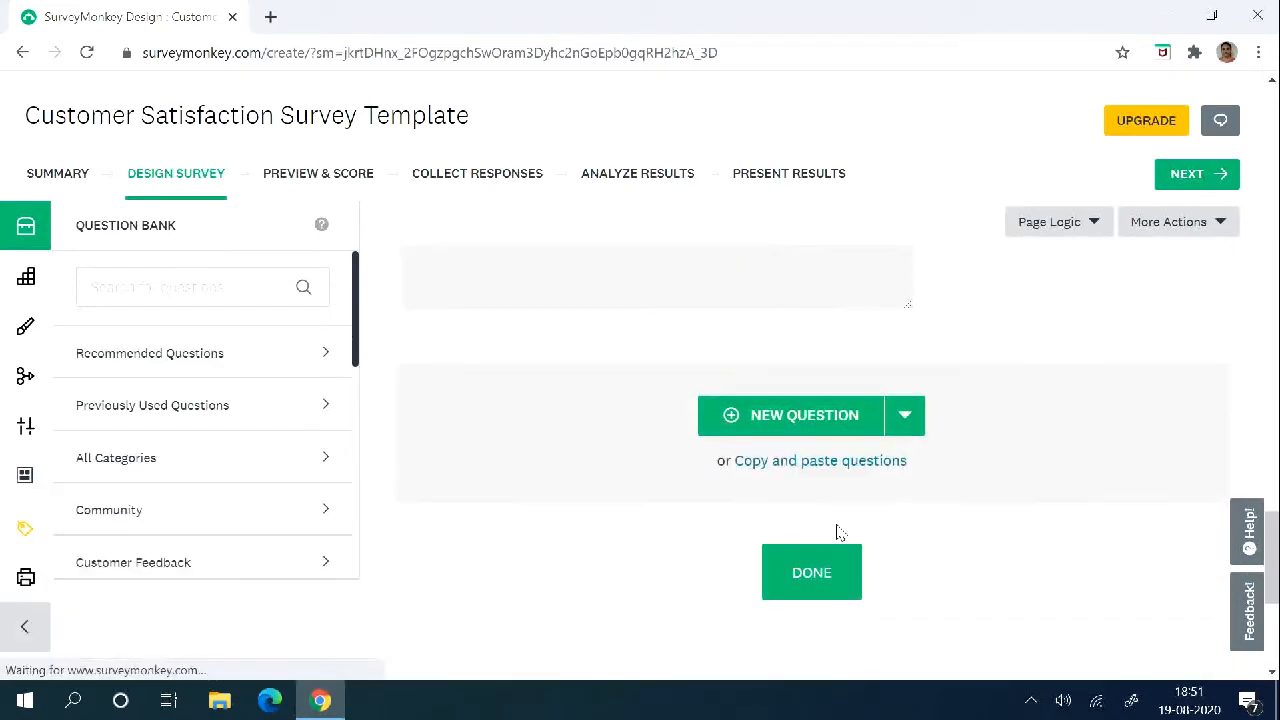
Open the survey's navigation button labels for editing and save them as Done, Prev and Next.
{"action": "left_click", "coordinate": [815, 574]}
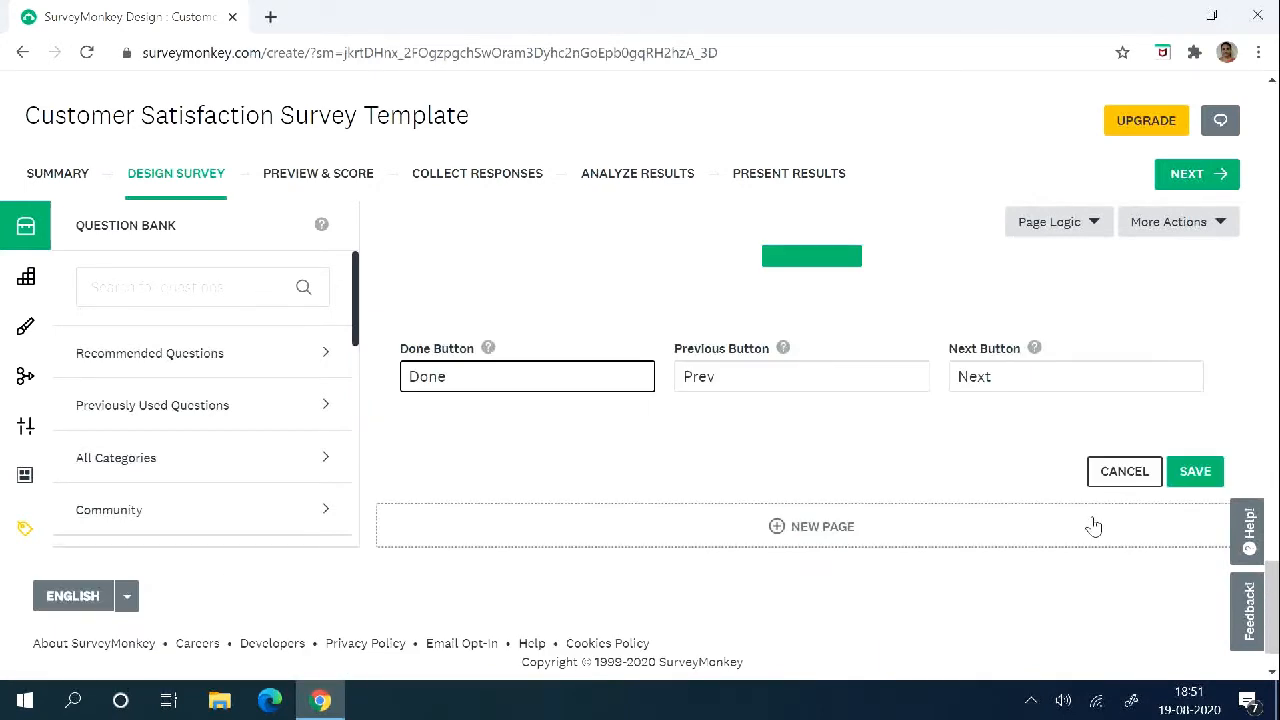
{"action": "scroll", "coordinate": [1091, 526], "scroll_direction": "up", "scroll_amount": 1}
{"action": "left_click", "coordinate": [1196, 572]}
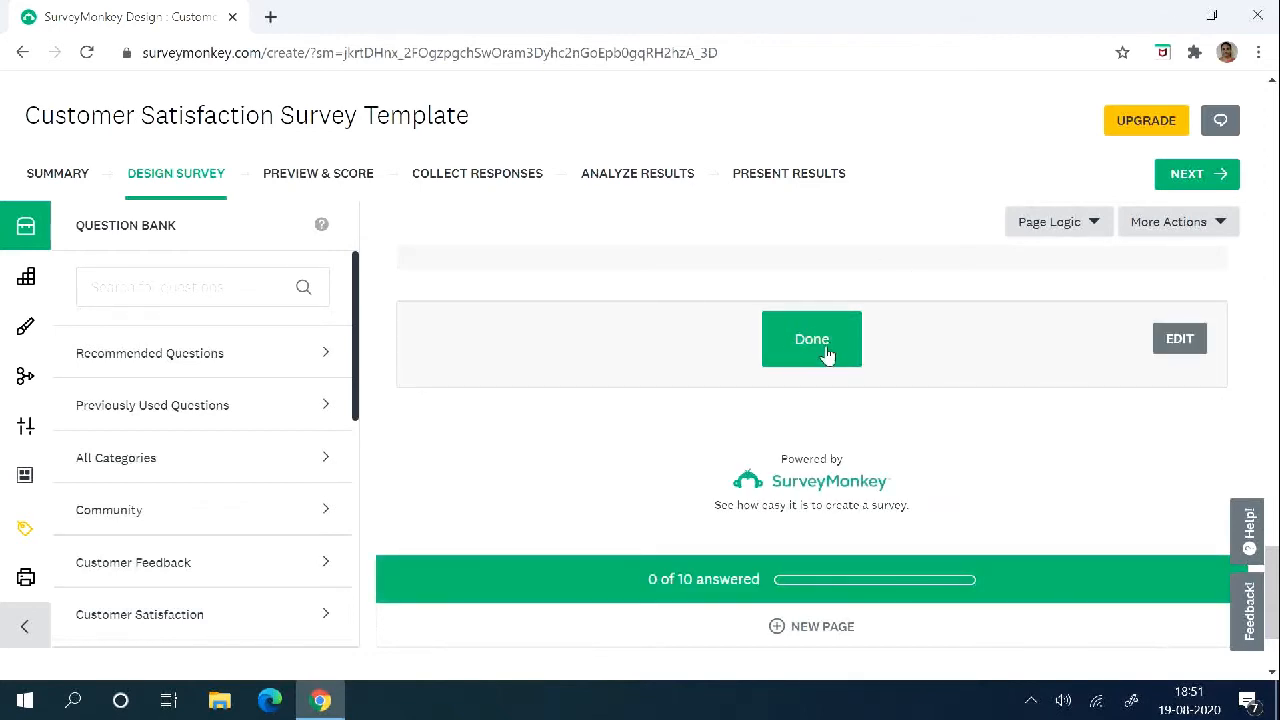
{"action": "mouse_move", "coordinate": [1077, 512]}
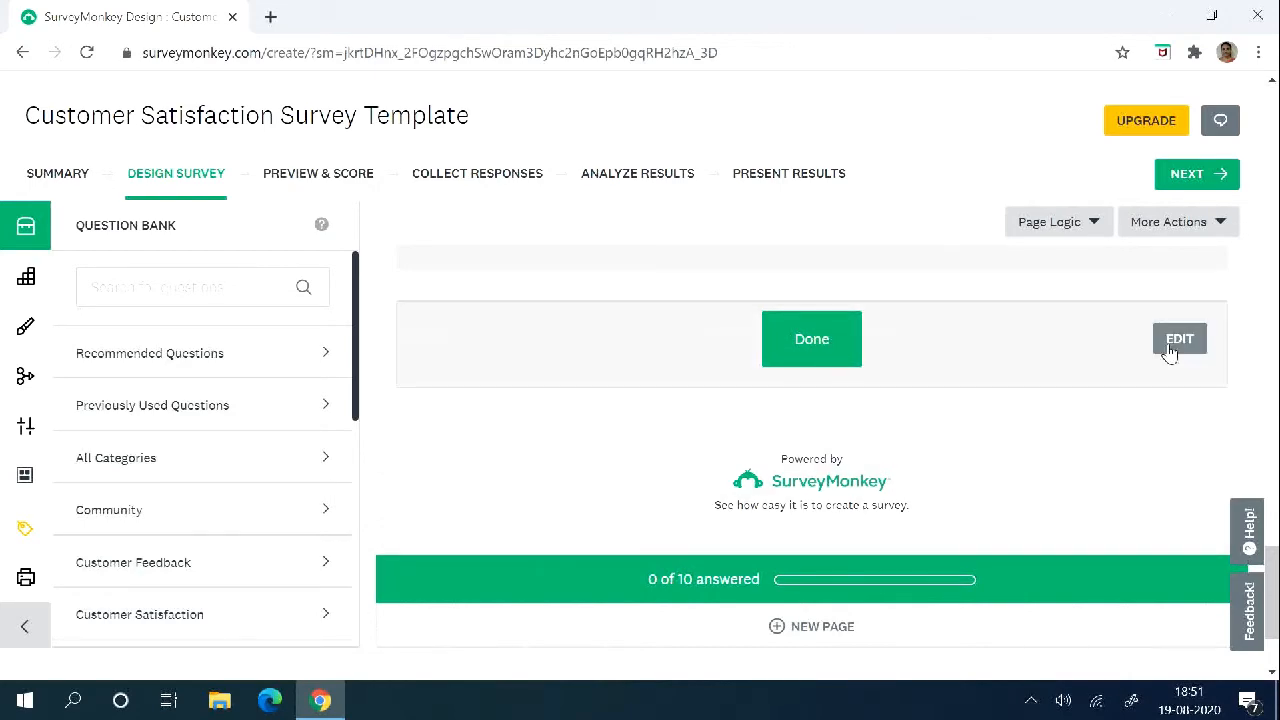
Recheck the survey design back to question 1, then preview the whole survey and examine its questions.
{"action": "scroll", "coordinate": [1098, 528], "scroll_direction": "up", "scroll_amount": 2}
{"action": "scroll", "coordinate": [1098, 528], "scroll_direction": "up", "scroll_amount": 15}
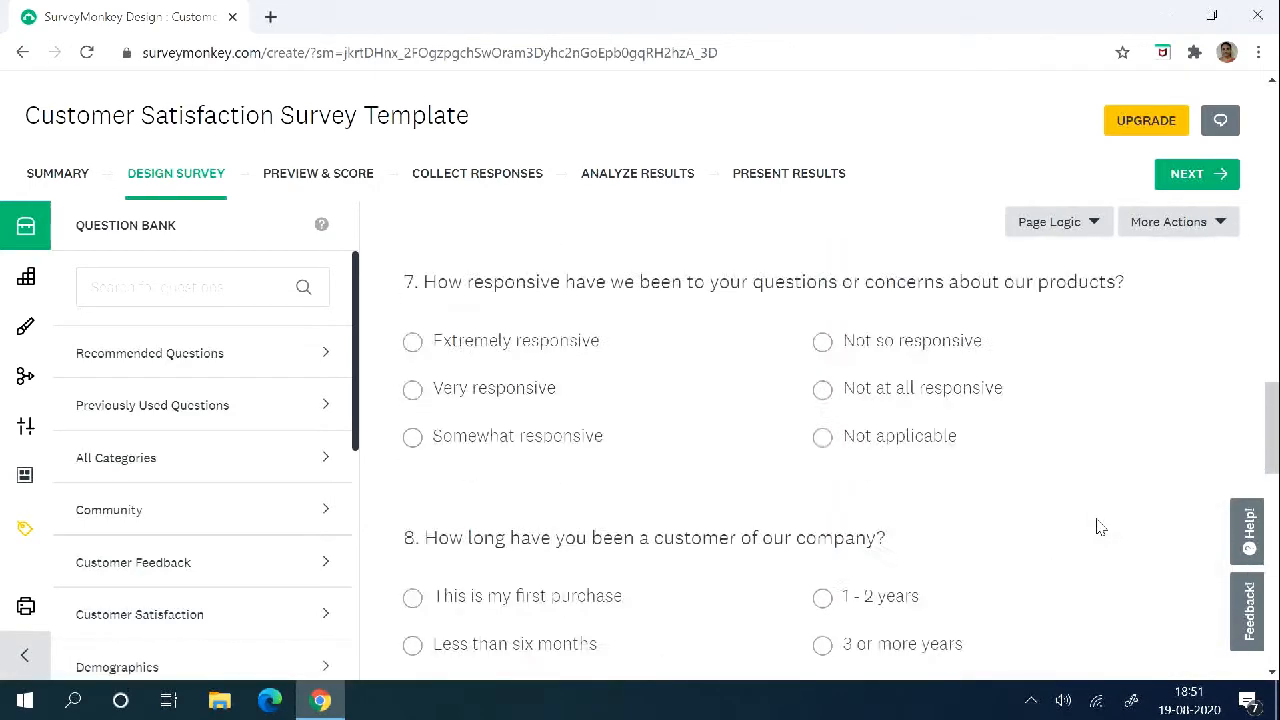
{"action": "scroll", "coordinate": [1098, 528], "scroll_direction": "up", "scroll_amount": 6}
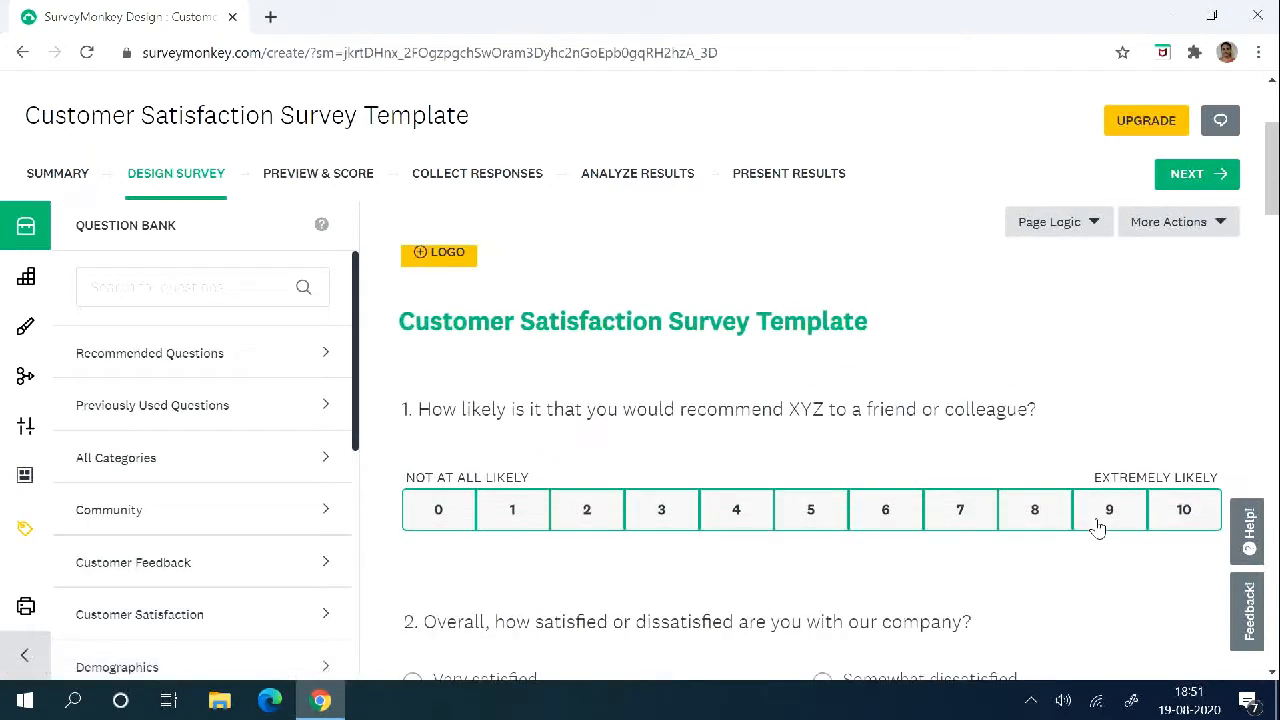
{"action": "mouse_move", "coordinate": [794, 551]}
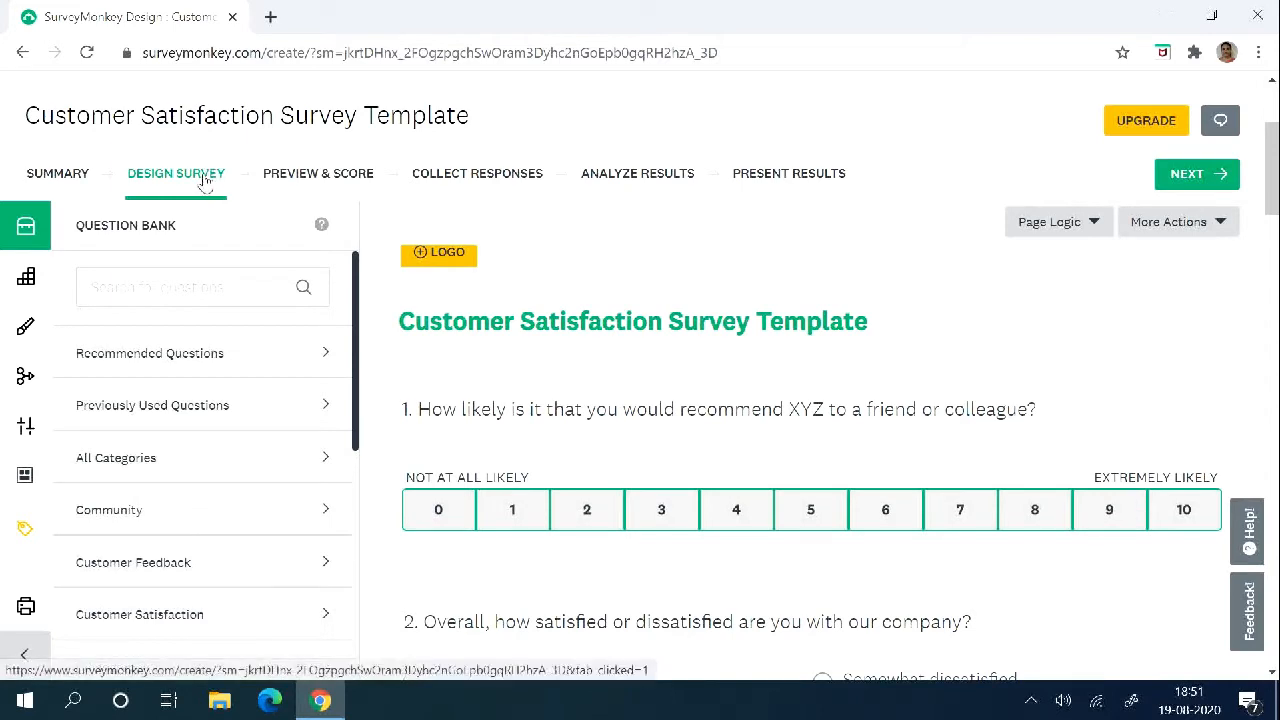
{"action": "left_click", "coordinate": [1182, 174]}
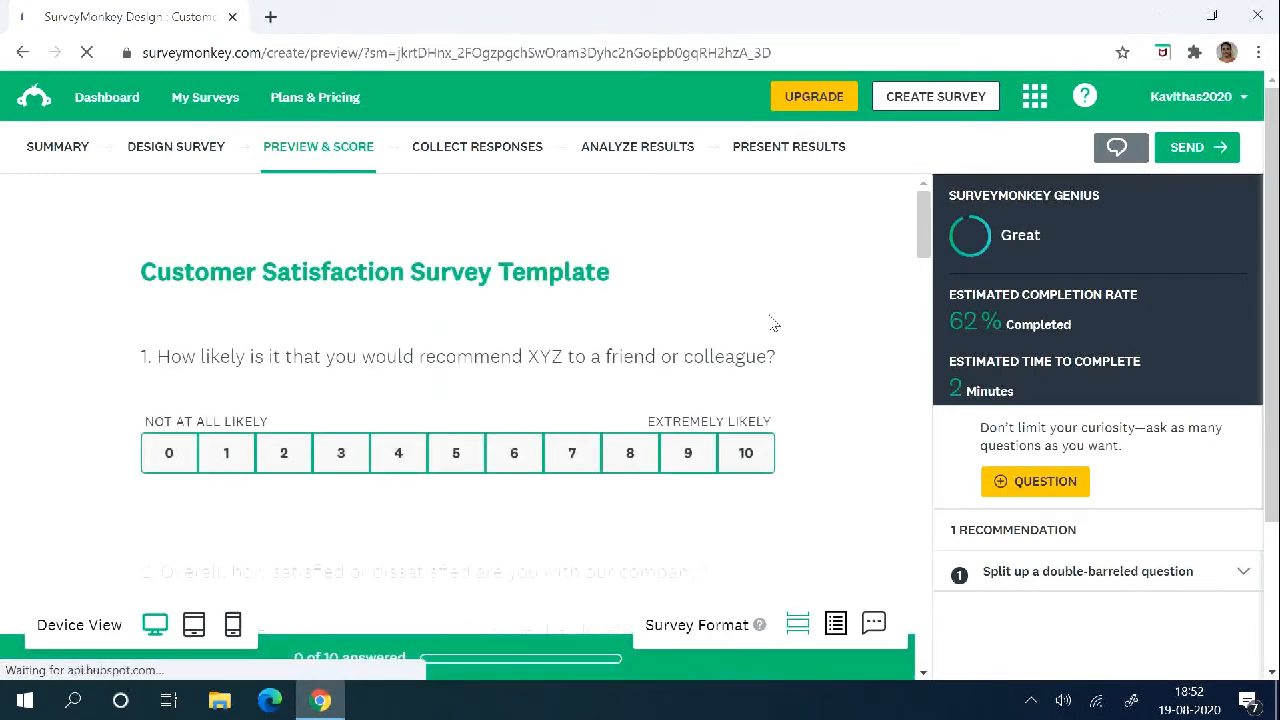
{"action": "scroll", "coordinate": [780, 340], "scroll_direction": "down", "scroll_amount": 10}
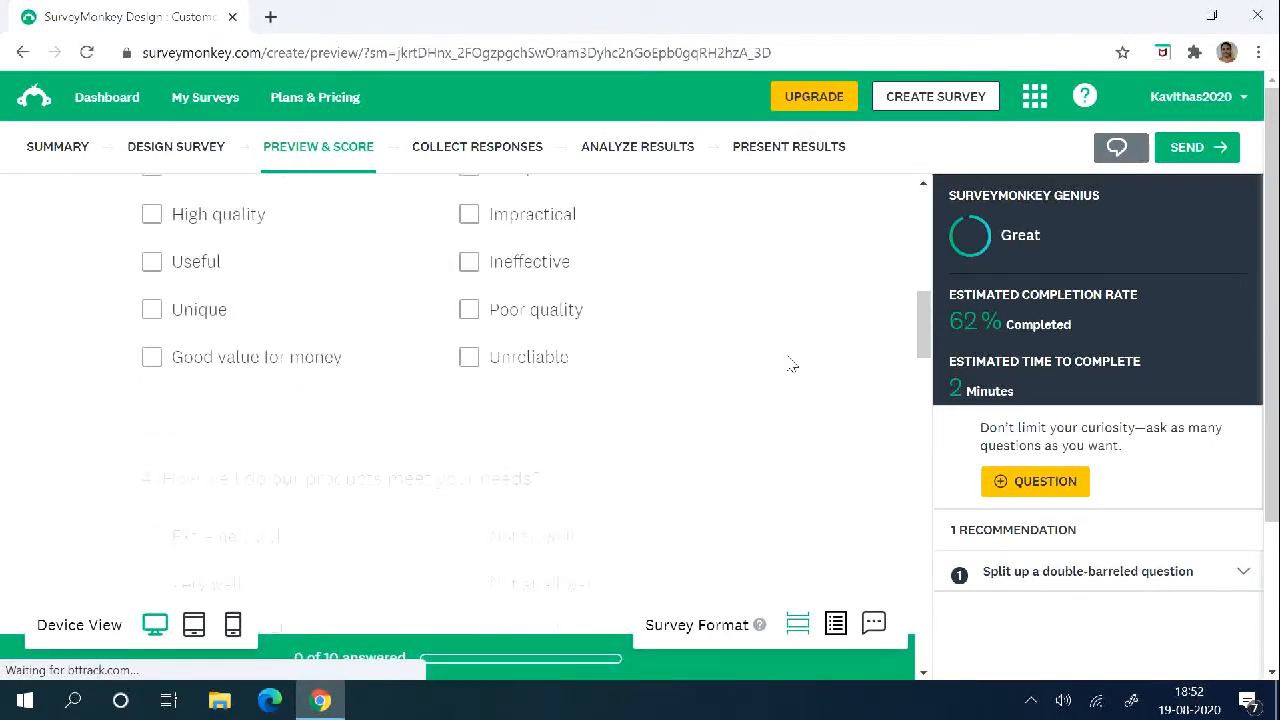
{"action": "scroll", "coordinate": [785, 363], "scroll_direction": "down", "scroll_amount": 10}
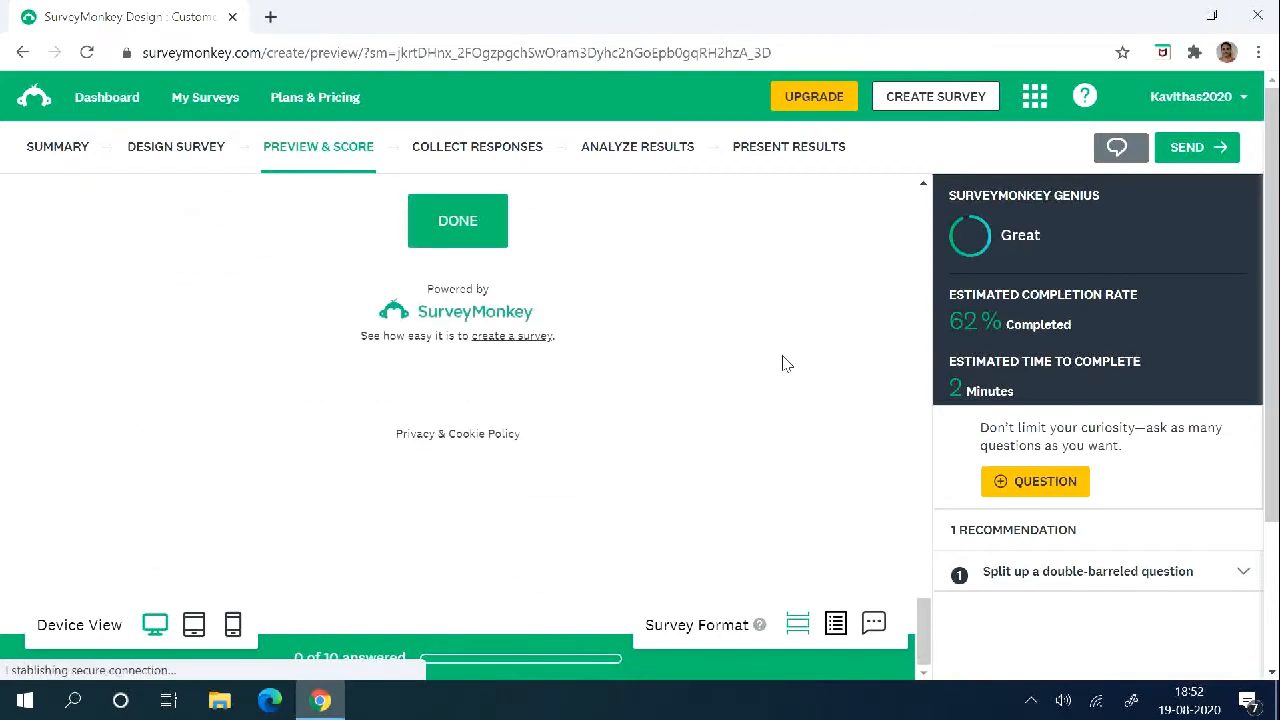
{"action": "scroll", "coordinate": [785, 363], "scroll_direction": "up", "scroll_amount": 5}
{"action": "scroll", "coordinate": [785, 363], "scroll_direction": "down", "scroll_amount": 2}
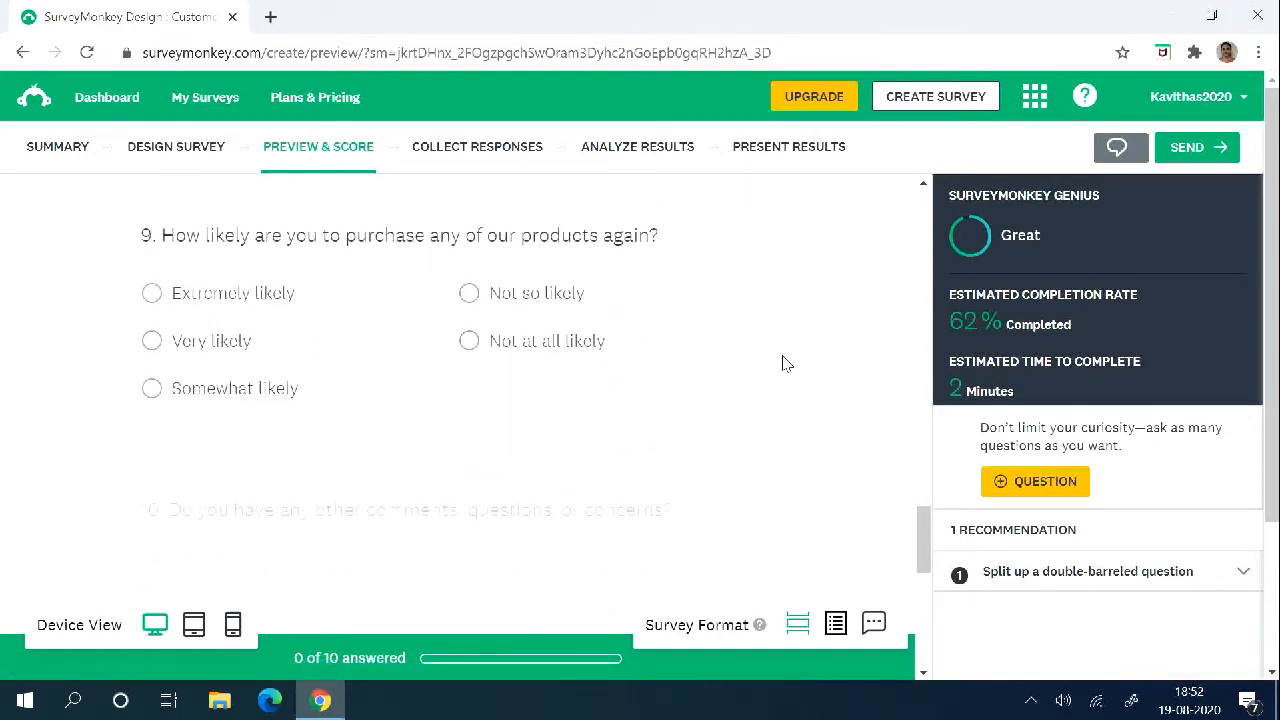
{"action": "scroll", "coordinate": [785, 363], "scroll_direction": "down", "scroll_amount": 2}
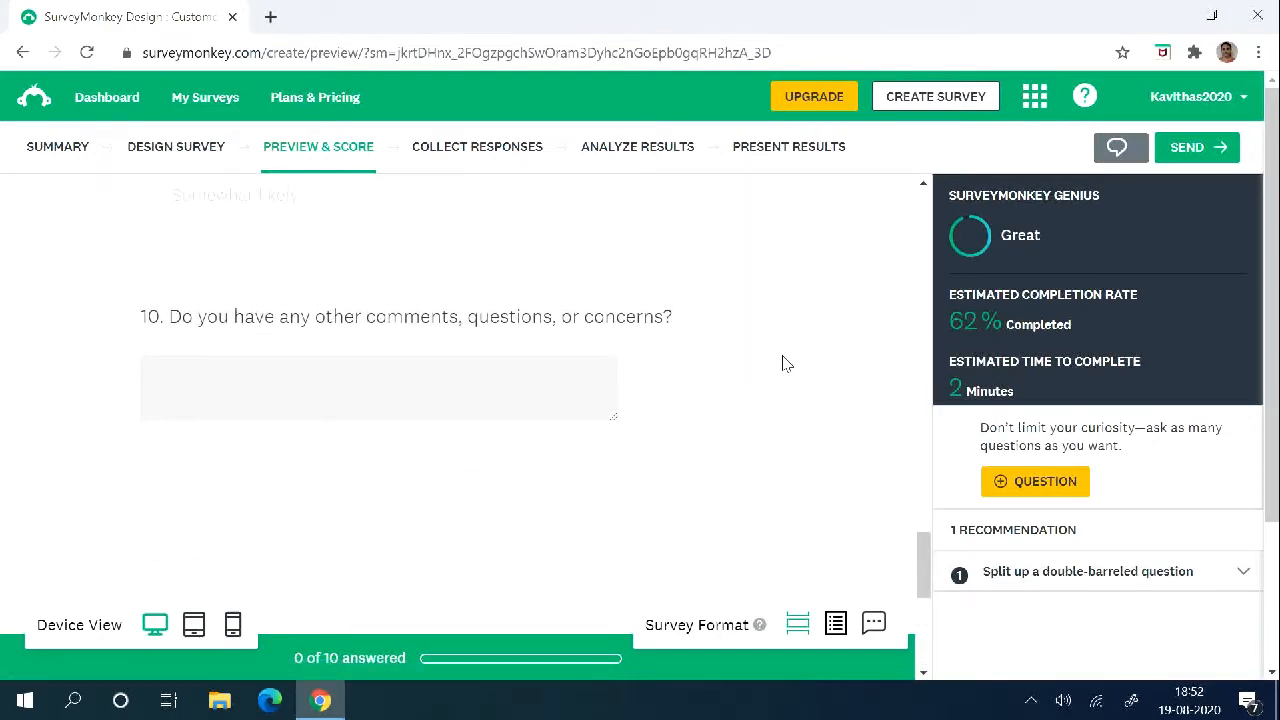
{"action": "scroll", "coordinate": [785, 363], "scroll_direction": "up", "scroll_amount": 3}
{"action": "scroll", "coordinate": [770, 280], "scroll_direction": "up", "scroll_amount": 4}
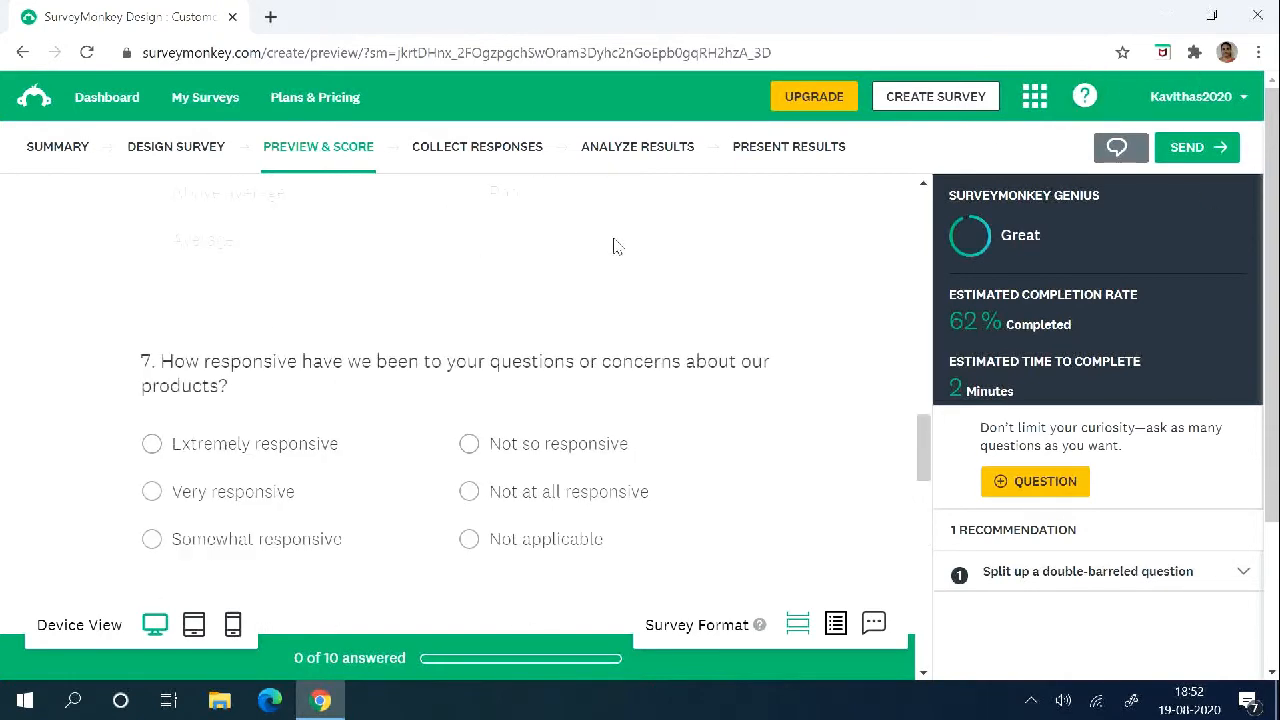
Proceed to collecting responses, choose to send the survey your own way, and review the available collection methods.
{"action": "left_click", "coordinate": [1189, 149]}
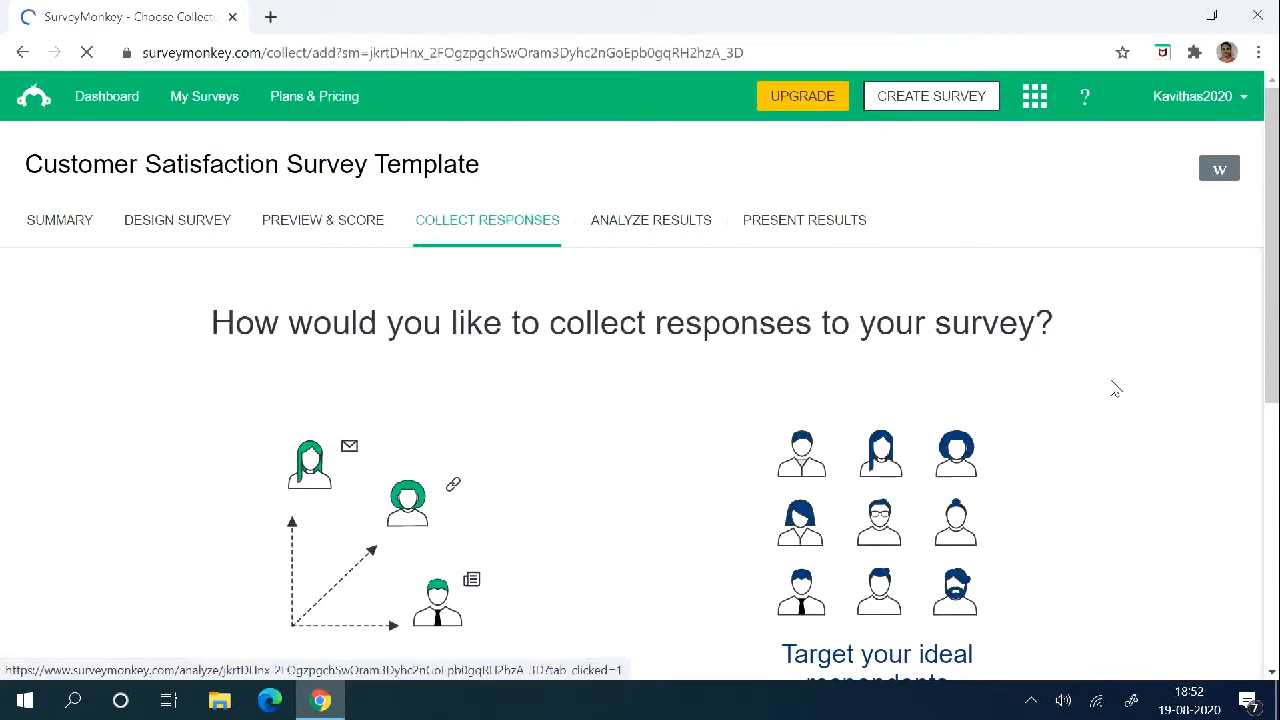
{"action": "scroll", "coordinate": [1120, 391], "scroll_direction": "down", "scroll_amount": 2}
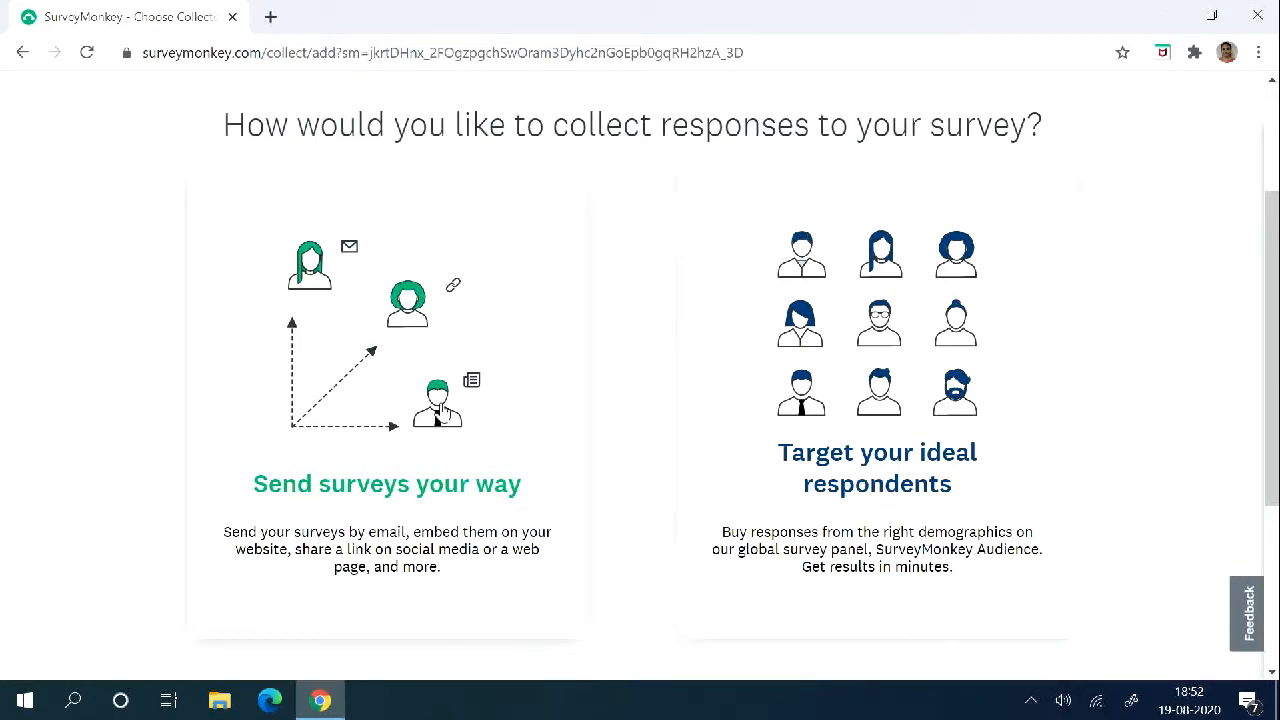
{"action": "left_click", "coordinate": [390, 485]}
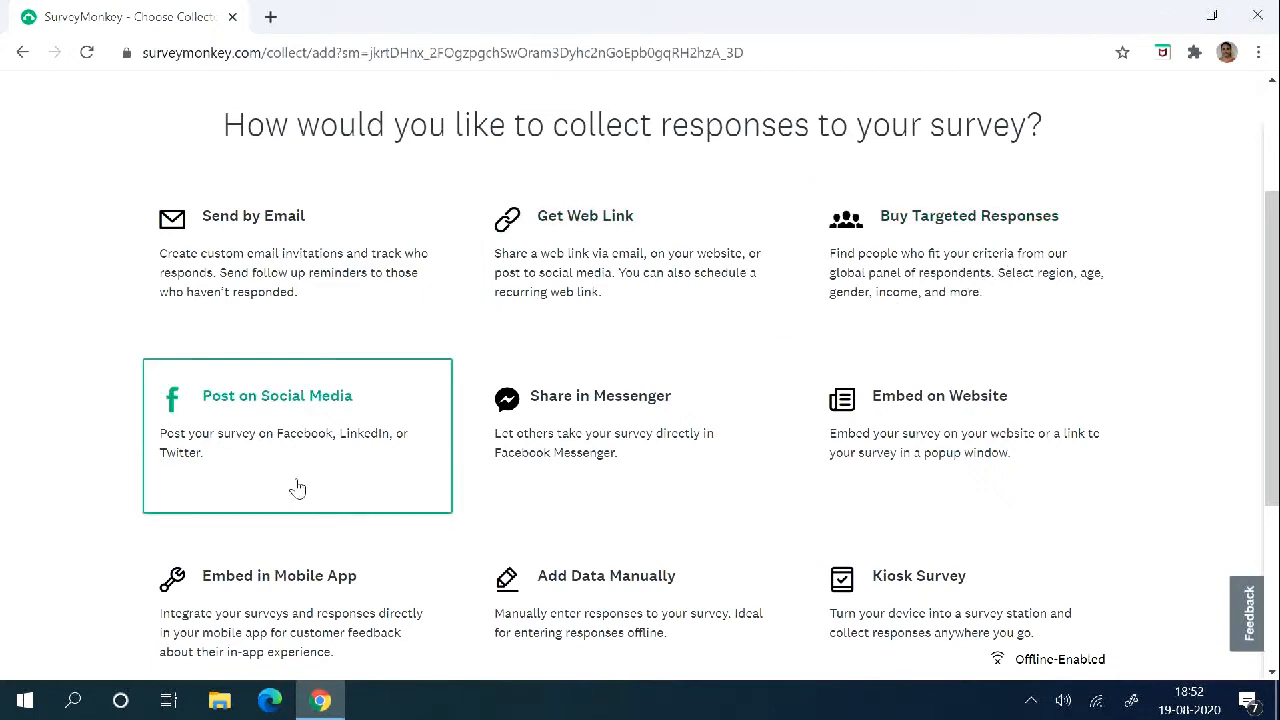
{"action": "scroll", "coordinate": [940, 503], "scroll_direction": "down", "scroll_amount": 1}
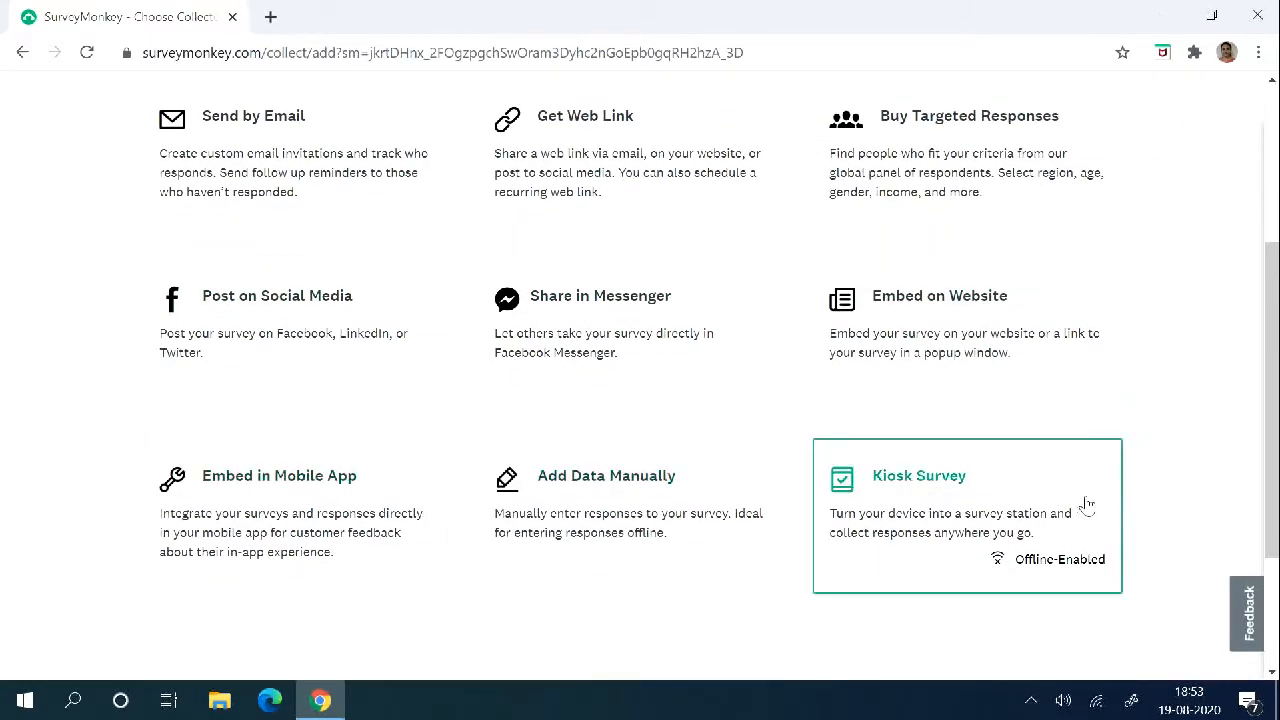
{"action": "scroll", "coordinate": [1088, 505], "scroll_direction": "up", "scroll_amount": 3}
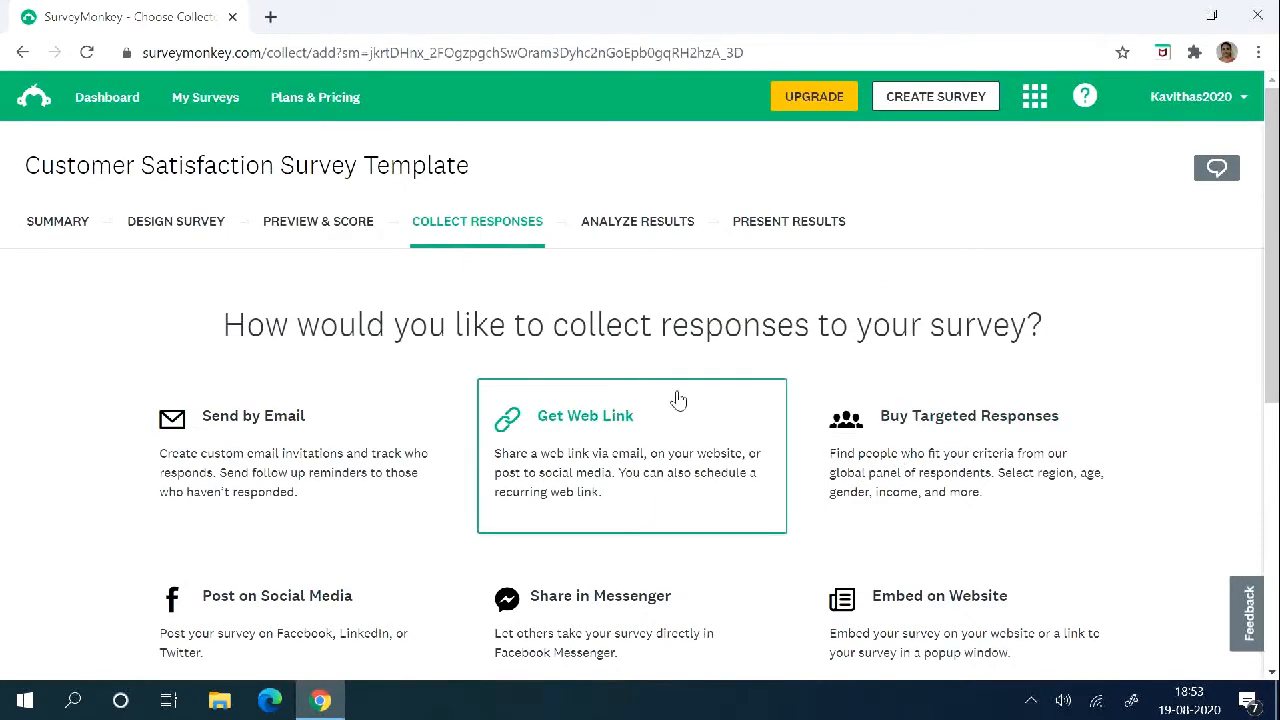
Choose to send the survey by email and enter the recipient's e-mail address in the invitation.
{"action": "left_click", "coordinate": [270, 425]}
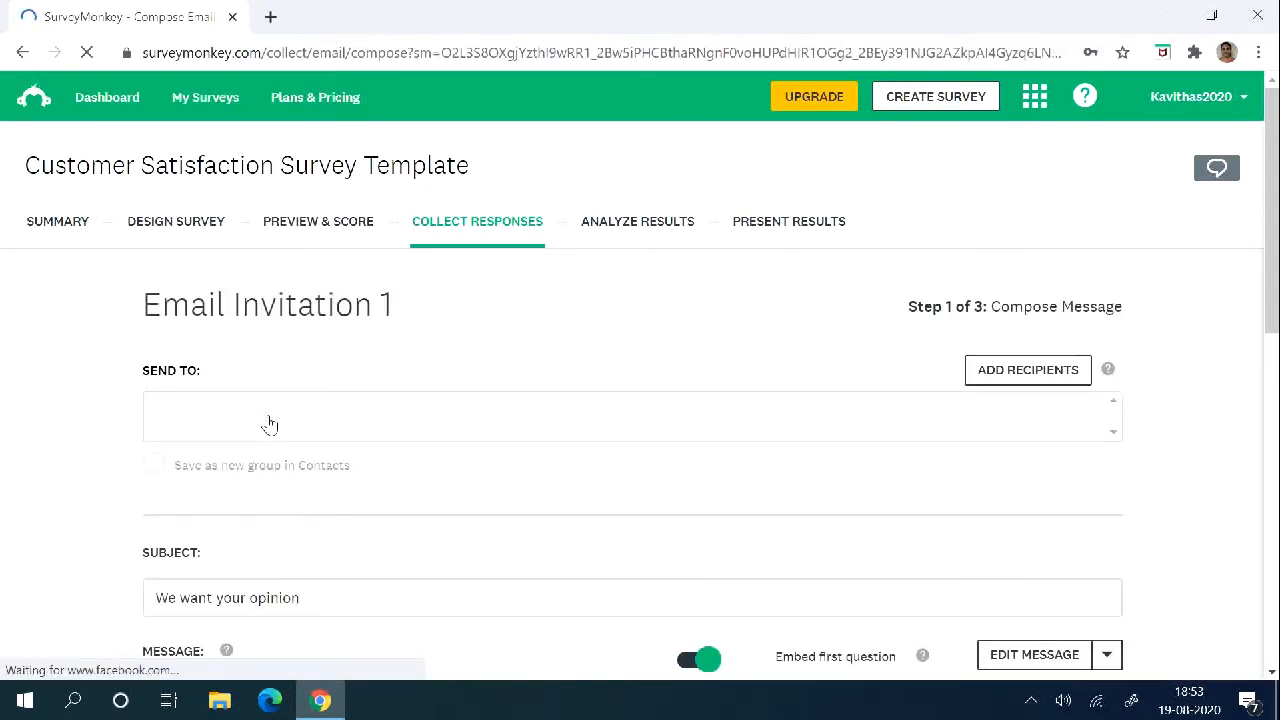
{"action": "scroll", "coordinate": [240, 416], "scroll_direction": "down", "scroll_amount": 1}
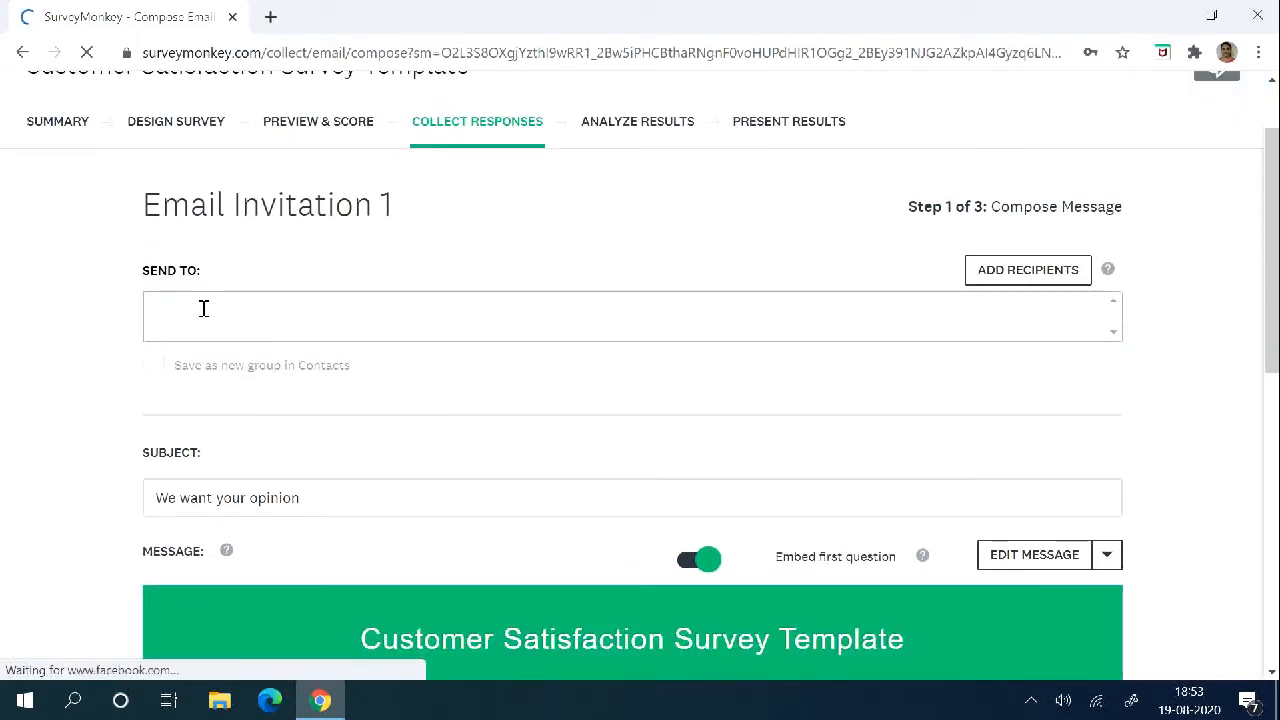
{"action": "left_click", "coordinate": [203, 309]}
{"action": "left_click", "coordinate": [300, 347]}
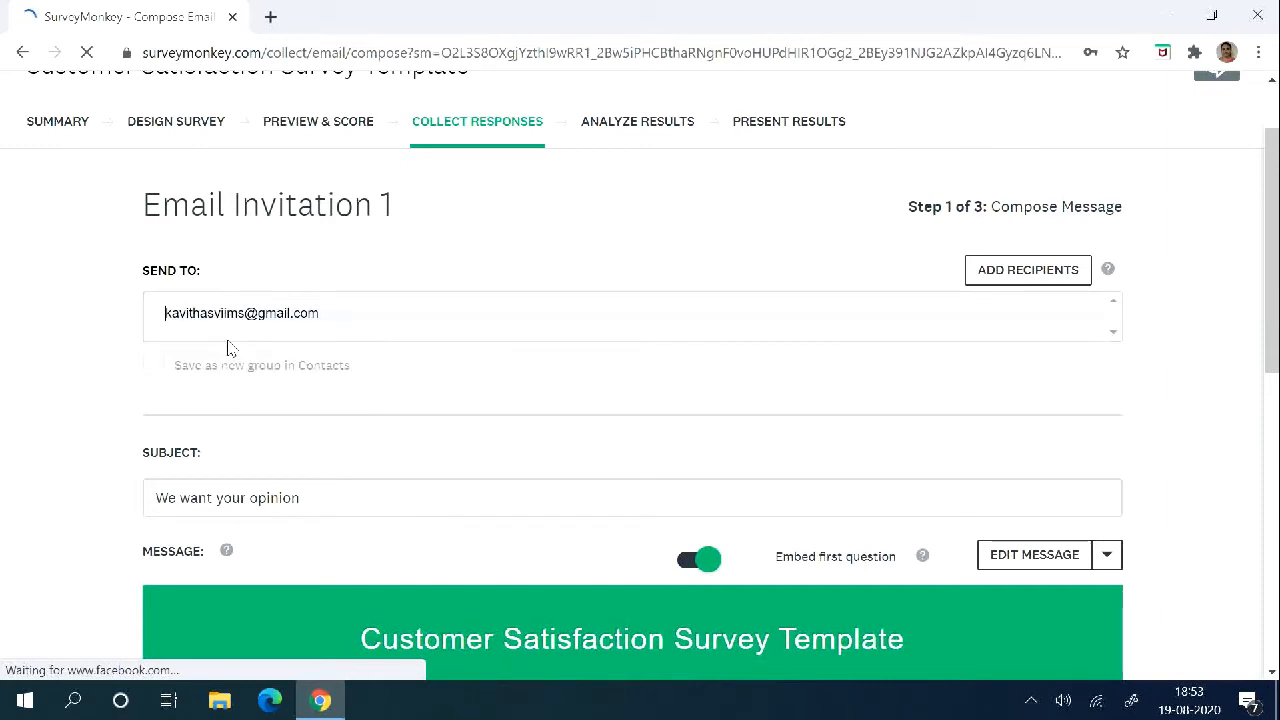
{"action": "scroll", "coordinate": [507, 373], "scroll_direction": "down", "scroll_amount": 1}
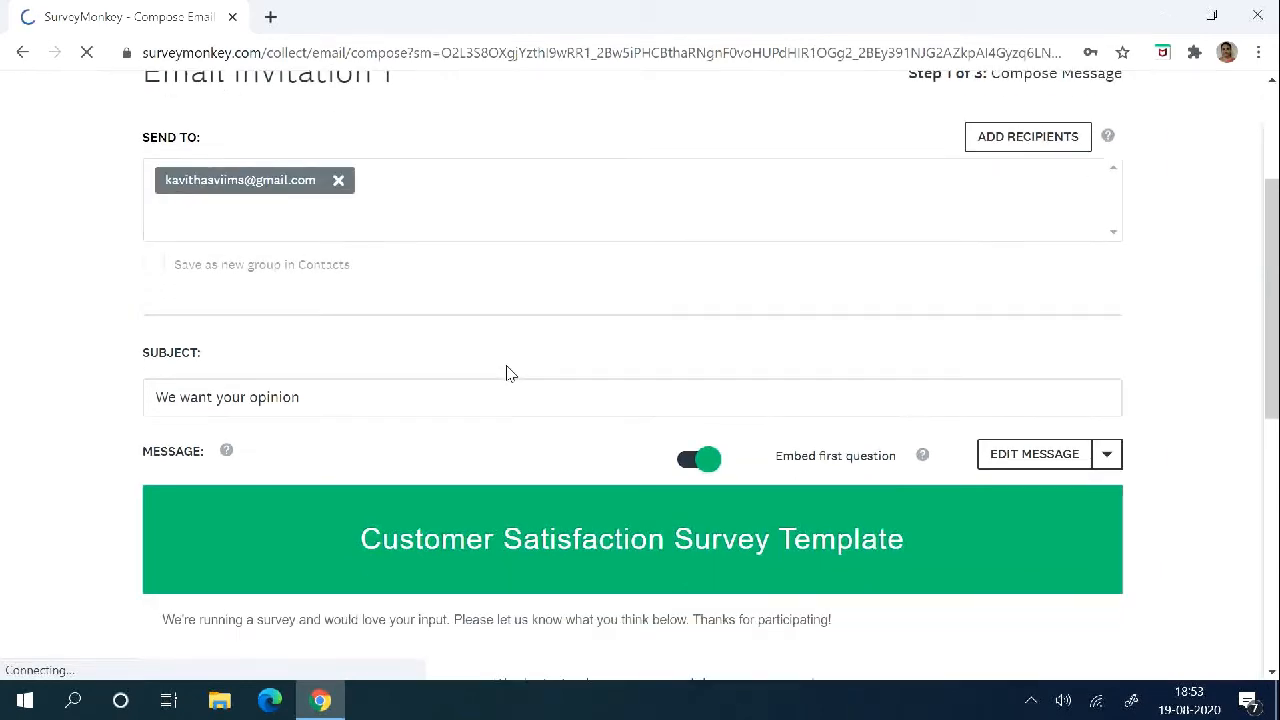
Review the email invitation's subject, message text and embedded first question.
{"action": "scroll", "coordinate": [507, 373], "scroll_direction": "down", "scroll_amount": 1}
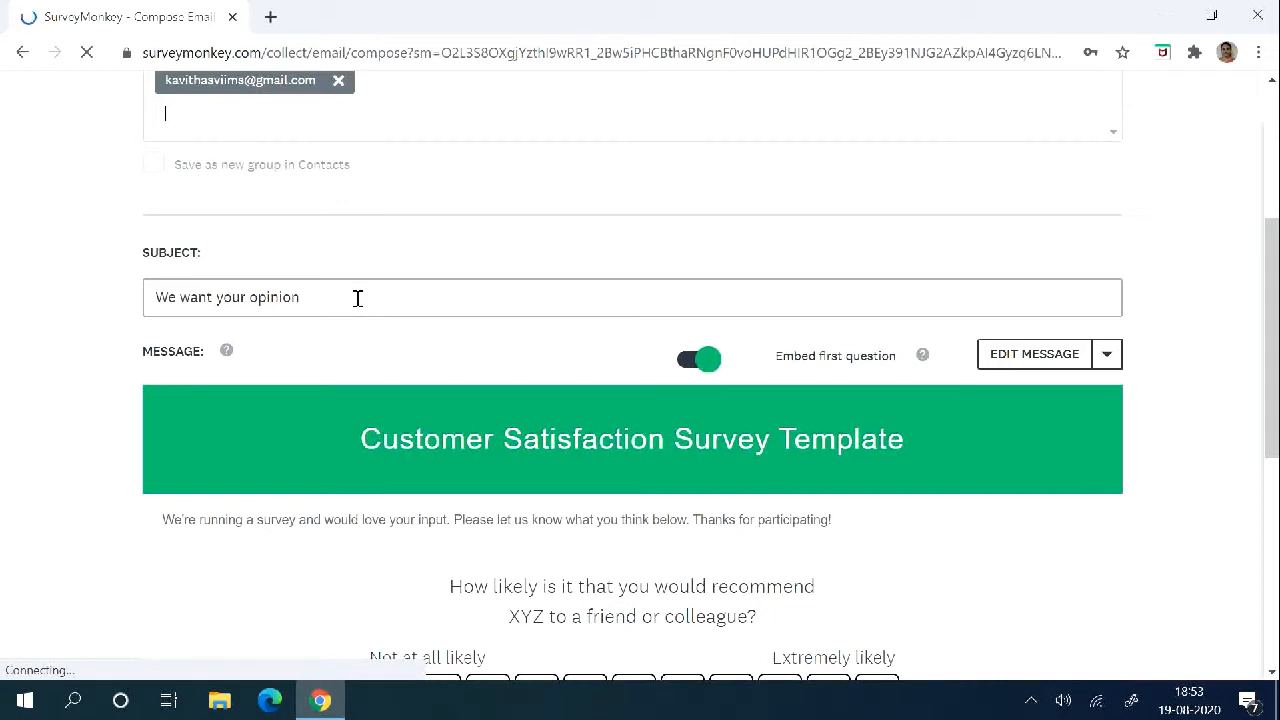
{"action": "left_click_drag", "start_coordinate": [357, 297], "coordinate": [146, 298]}
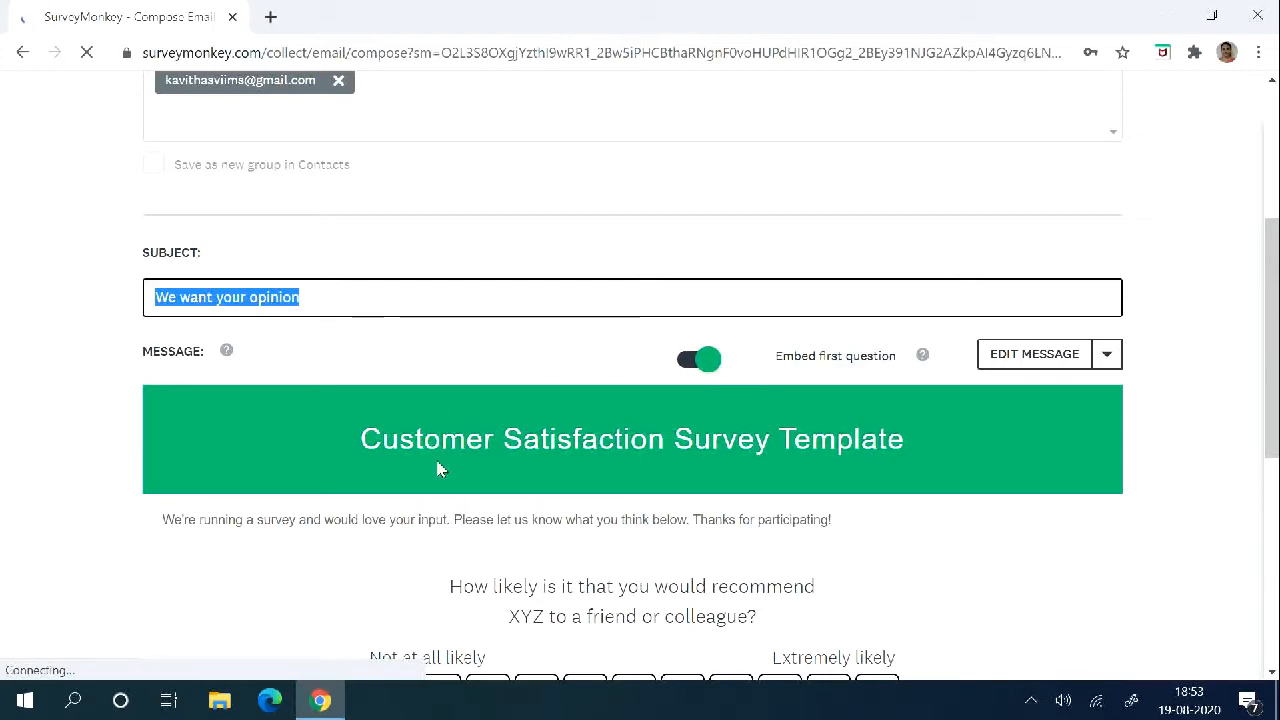
{"action": "scroll", "coordinate": [470, 460], "scroll_direction": "down", "scroll_amount": 2}
{"action": "scroll", "coordinate": [560, 500], "scroll_direction": "down", "scroll_amount": 2}
{"action": "scroll", "coordinate": [605, 430], "scroll_direction": "up", "scroll_amount": 3}
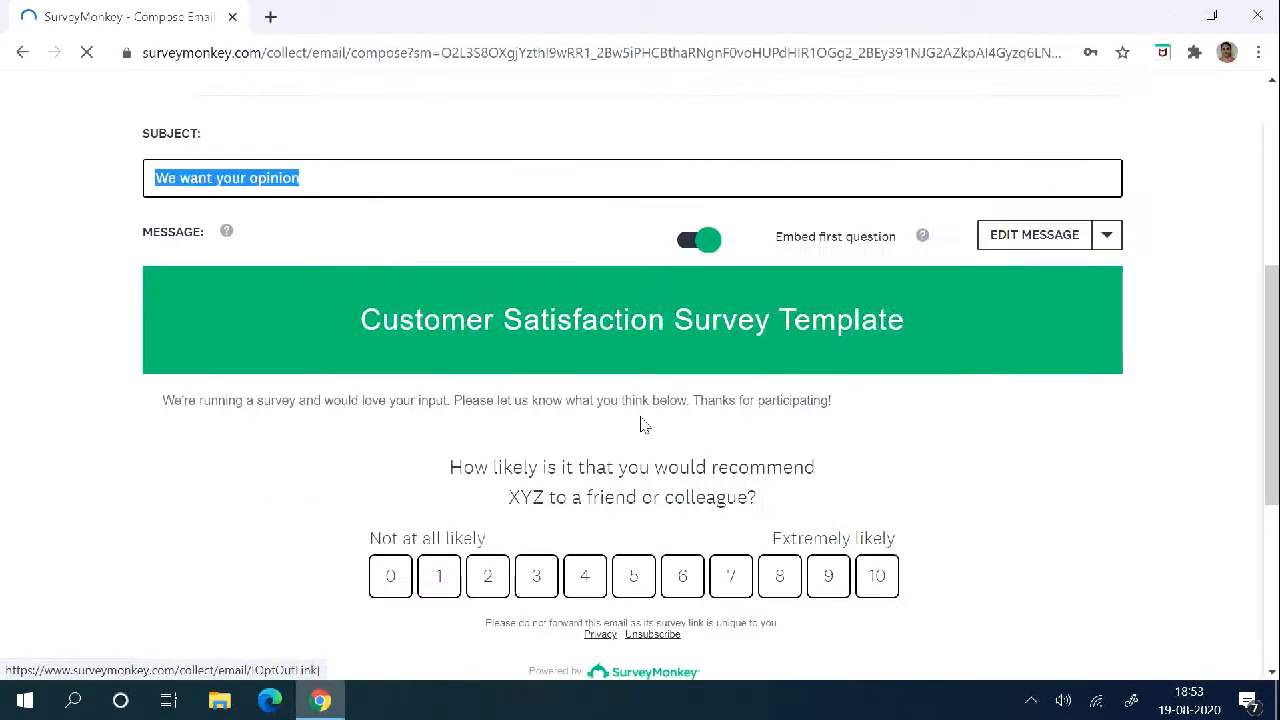
Continue to the email invitation's options and review the sender address, tracking, response editing and anonymous response settings.
{"action": "scroll", "coordinate": [660, 450], "scroll_direction": "down", "scroll_amount": 2}
{"action": "left_click", "coordinate": [1070, 576]}
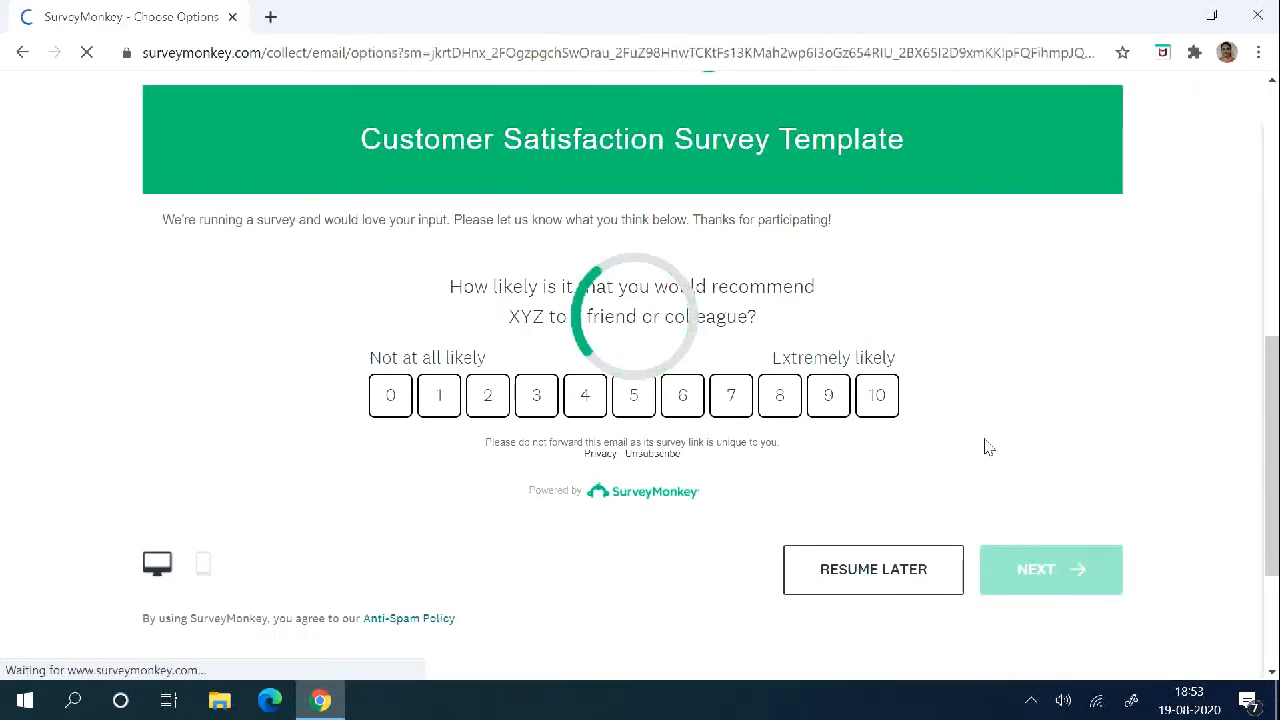
{"action": "scroll", "coordinate": [776, 486], "scroll_direction": "down", "scroll_amount": 2}
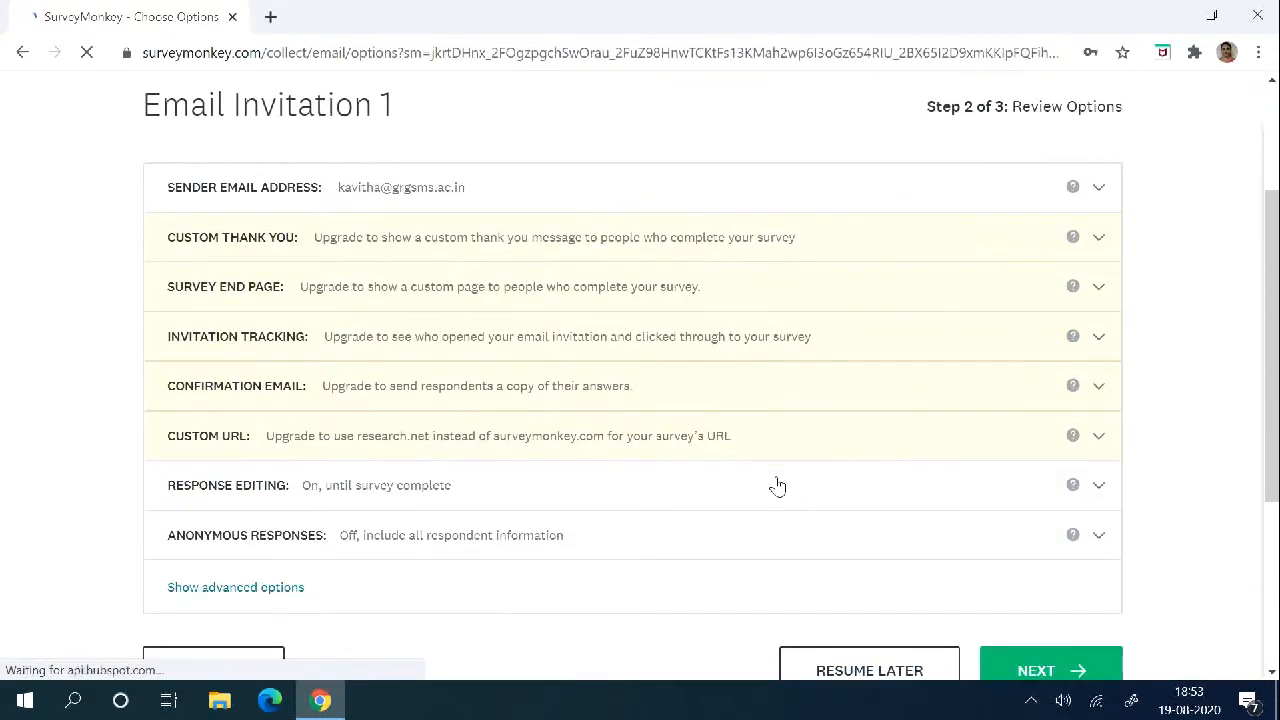
{"action": "scroll", "coordinate": [774, 486], "scroll_direction": "up", "scroll_amount": 1}
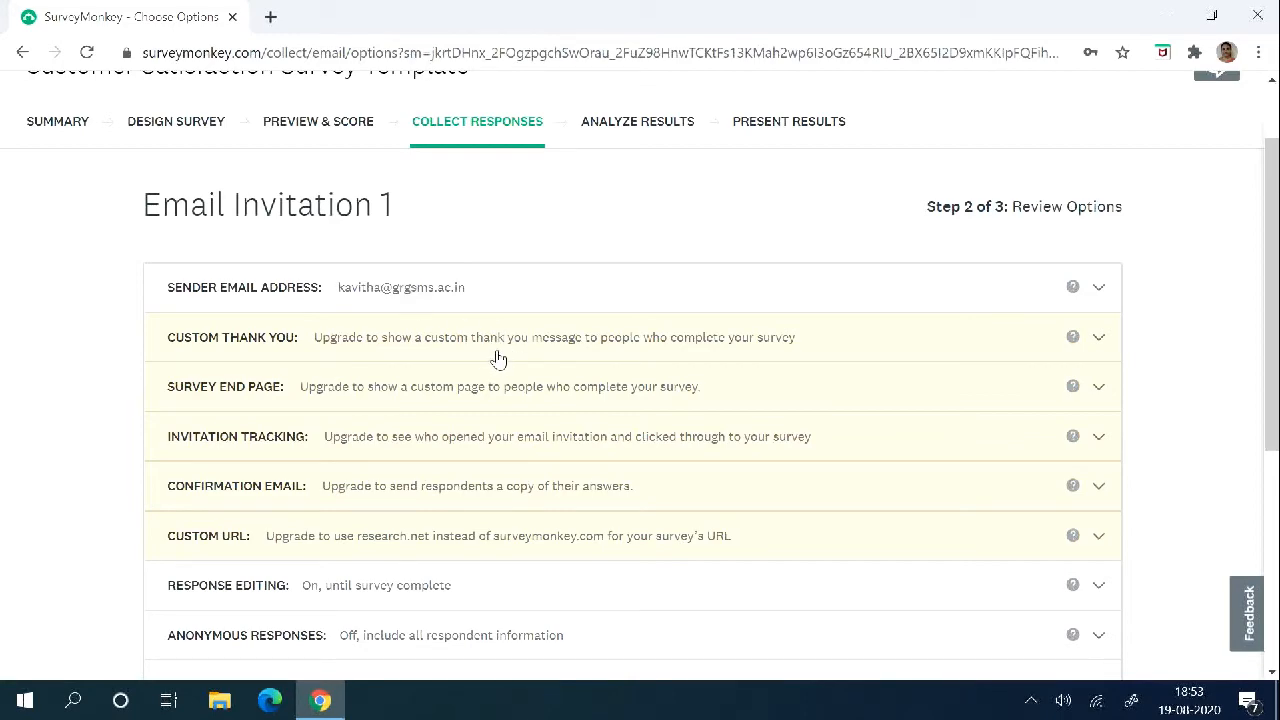
{"action": "scroll", "coordinate": [520, 390], "scroll_direction": "down", "scroll_amount": 3}
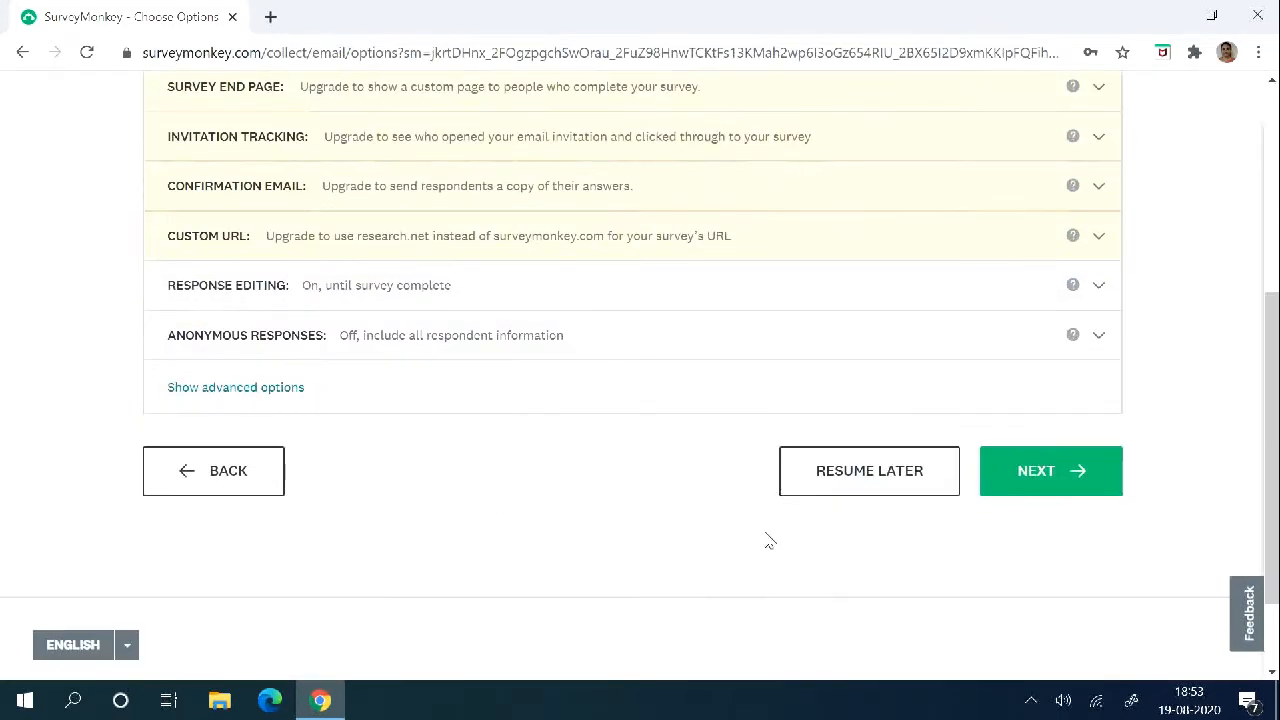
{"action": "scroll", "coordinate": [620, 515], "scroll_direction": "up", "scroll_amount": 3}
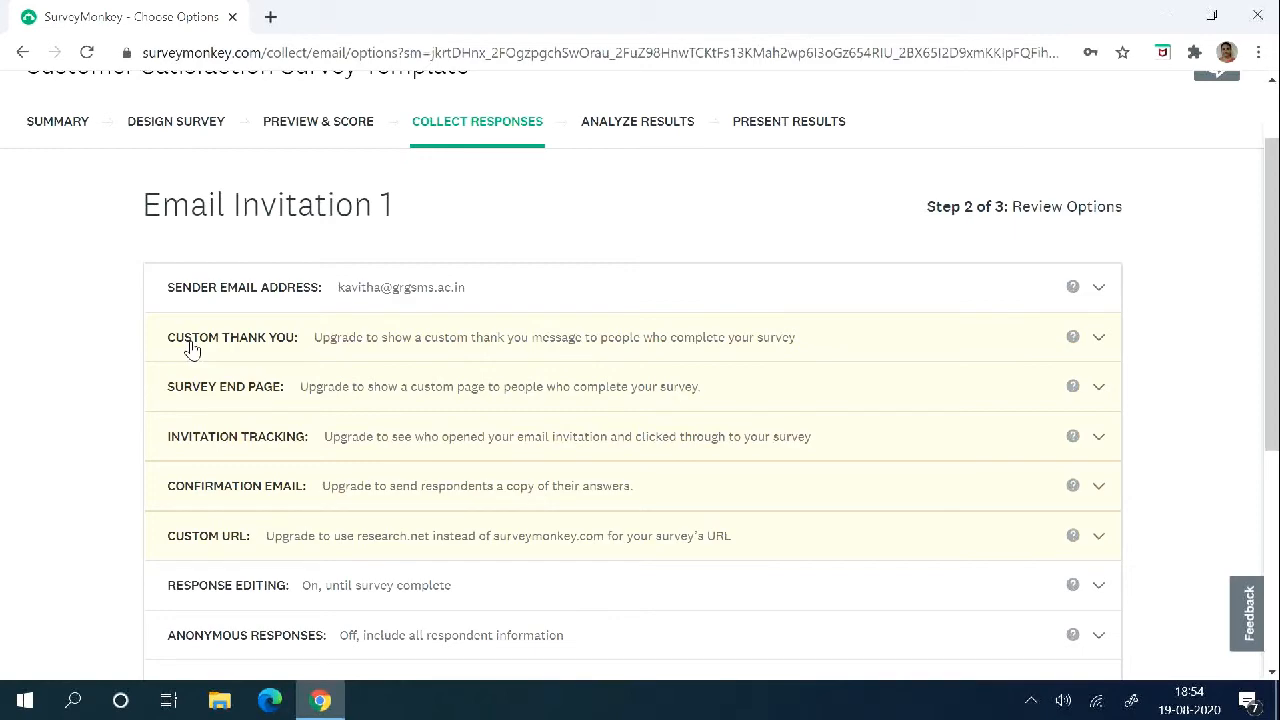
{"action": "scroll", "coordinate": [486, 523], "scroll_direction": "down", "scroll_amount": 2}
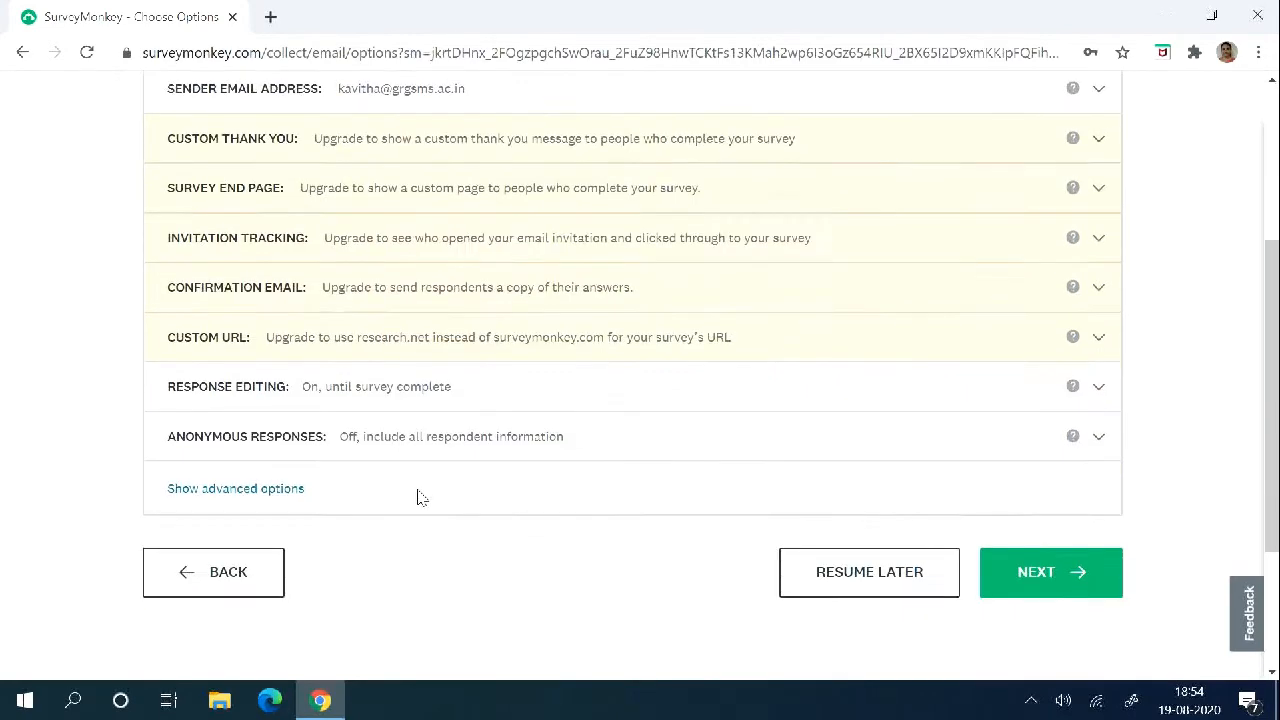
{"action": "scroll", "coordinate": [421, 485], "scroll_direction": "up", "scroll_amount": 3}
{"action": "scroll", "coordinate": [421, 475], "scroll_direction": "down", "scroll_amount": 3}
{"action": "scroll", "coordinate": [403, 290], "scroll_direction": "up", "scroll_amount": 1}
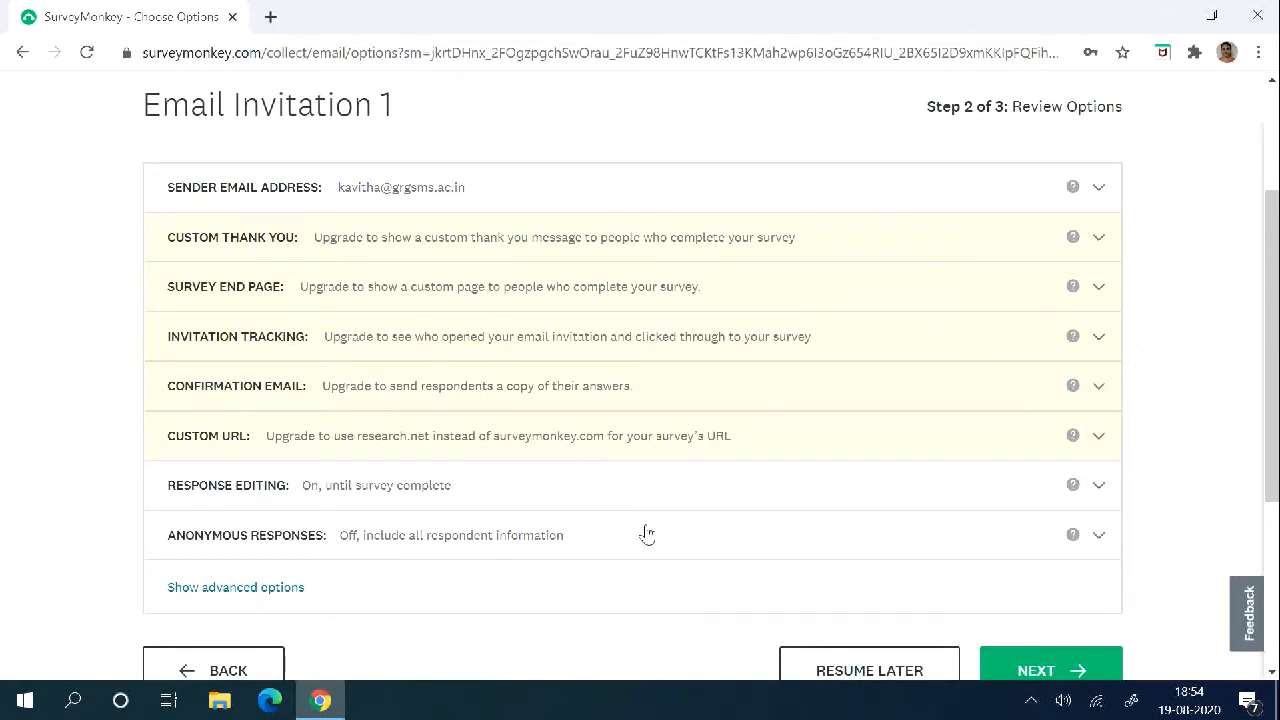
{"action": "scroll", "coordinate": [645, 532], "scroll_direction": "down", "scroll_amount": 2}
Keep the invitation options as they are, review the scheduling summary, and send the email invitation immediately.
{"action": "left_click", "coordinate": [1034, 474]}
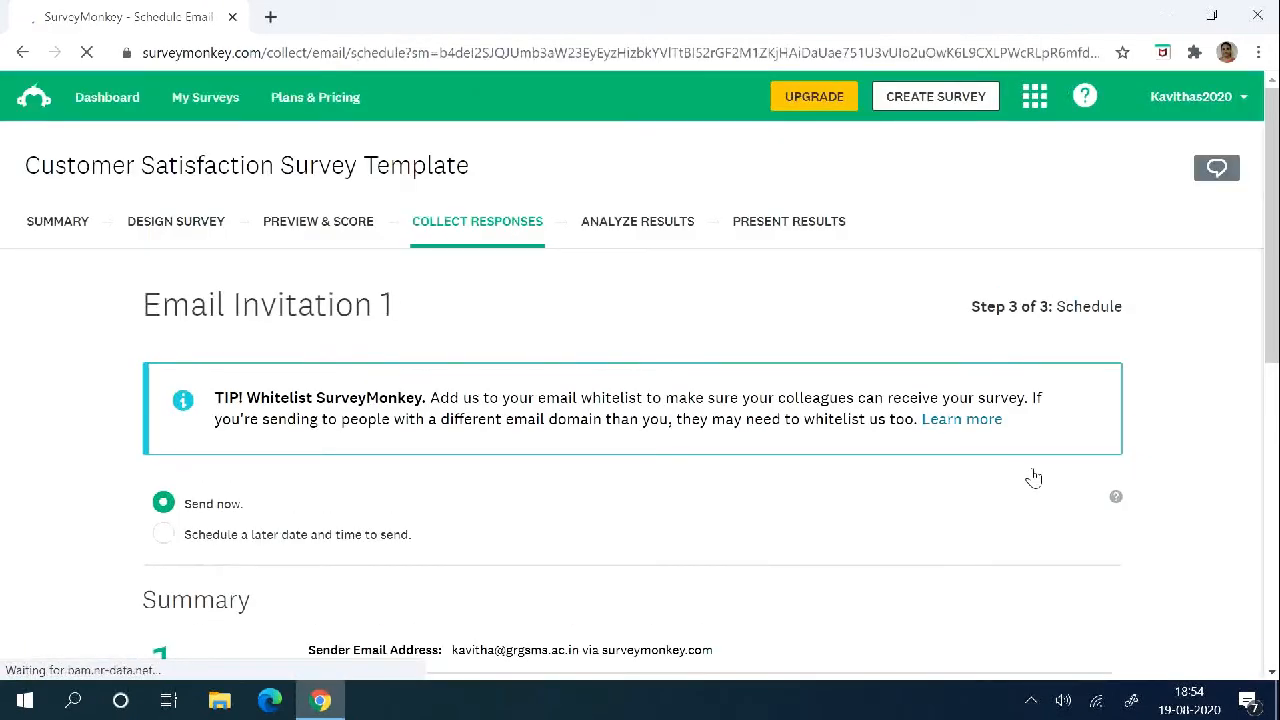
{"action": "scroll", "coordinate": [794, 542], "scroll_direction": "down", "scroll_amount": 2}
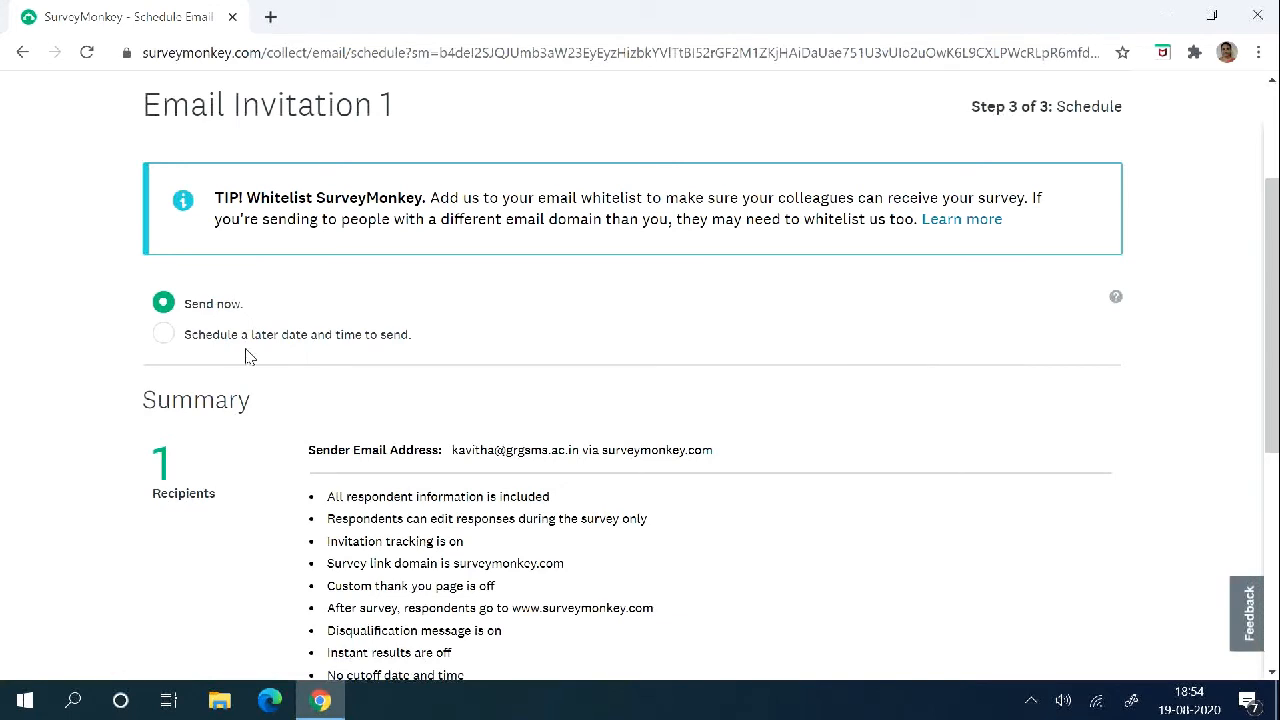
{"action": "scroll", "coordinate": [640, 571], "scroll_direction": "down", "scroll_amount": 2}
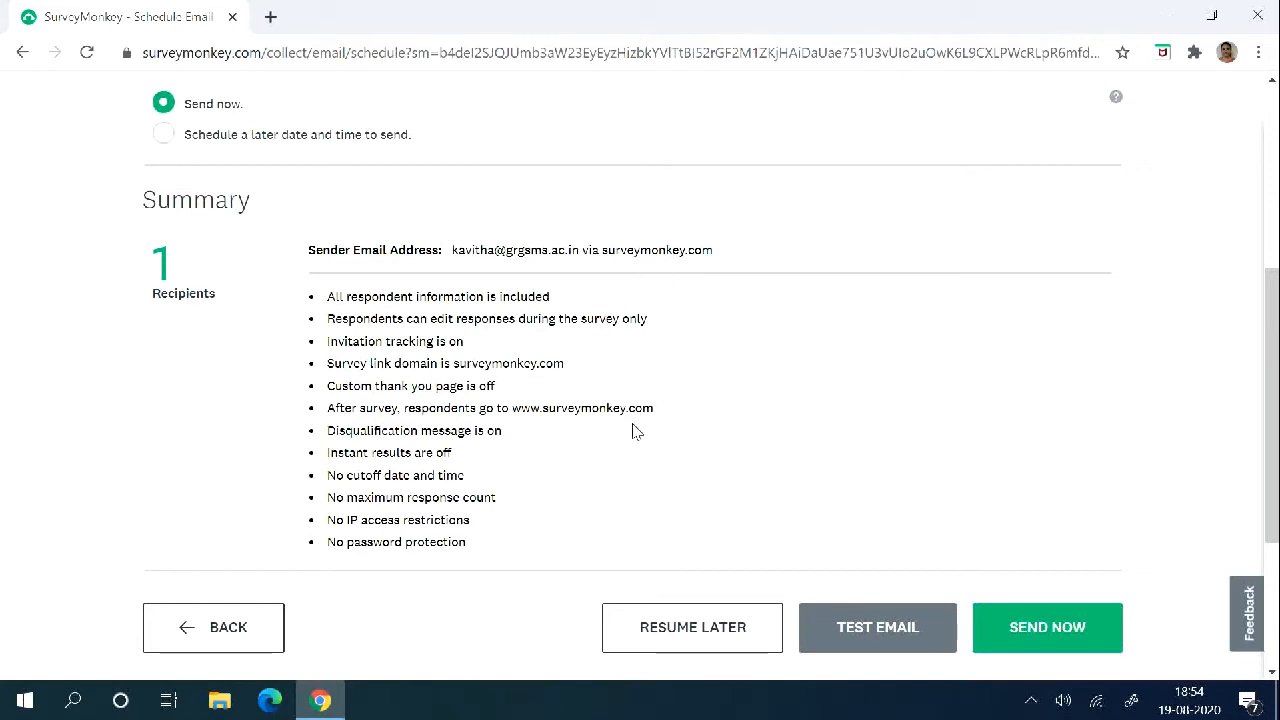
{"action": "scroll", "coordinate": [645, 427], "scroll_direction": "down", "scroll_amount": 1}
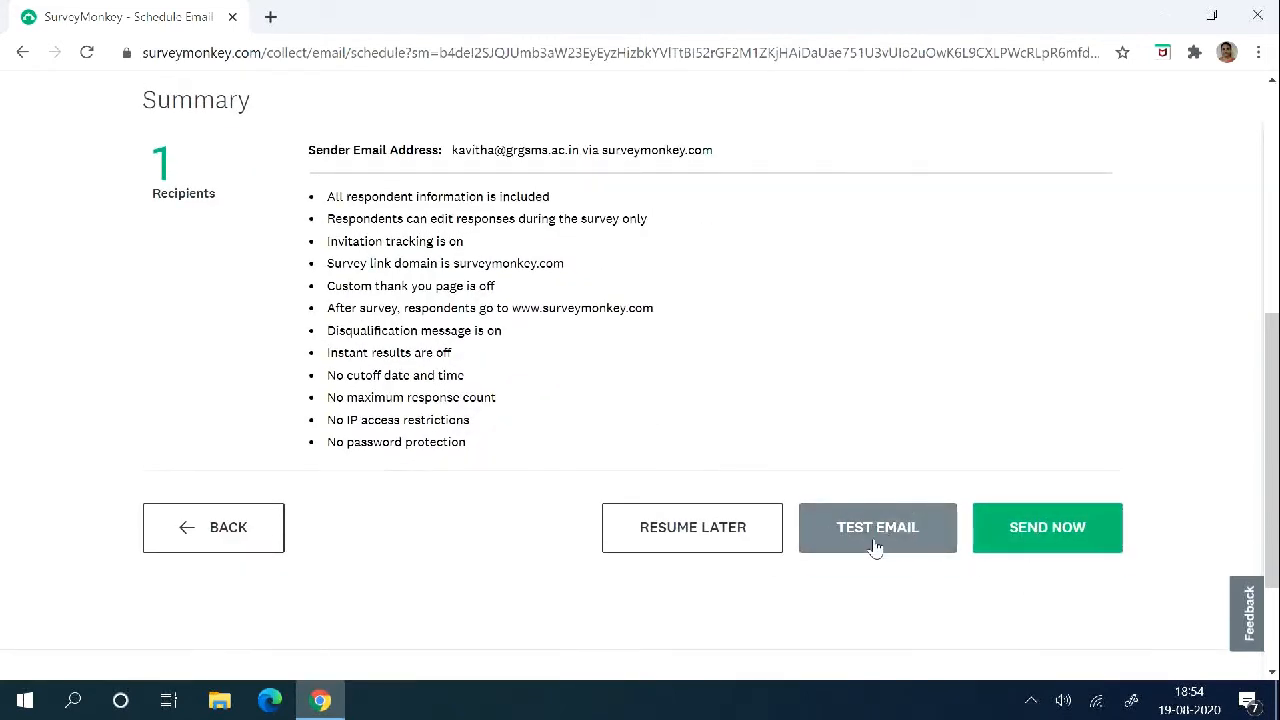
{"action": "left_click", "coordinate": [1040, 538]}
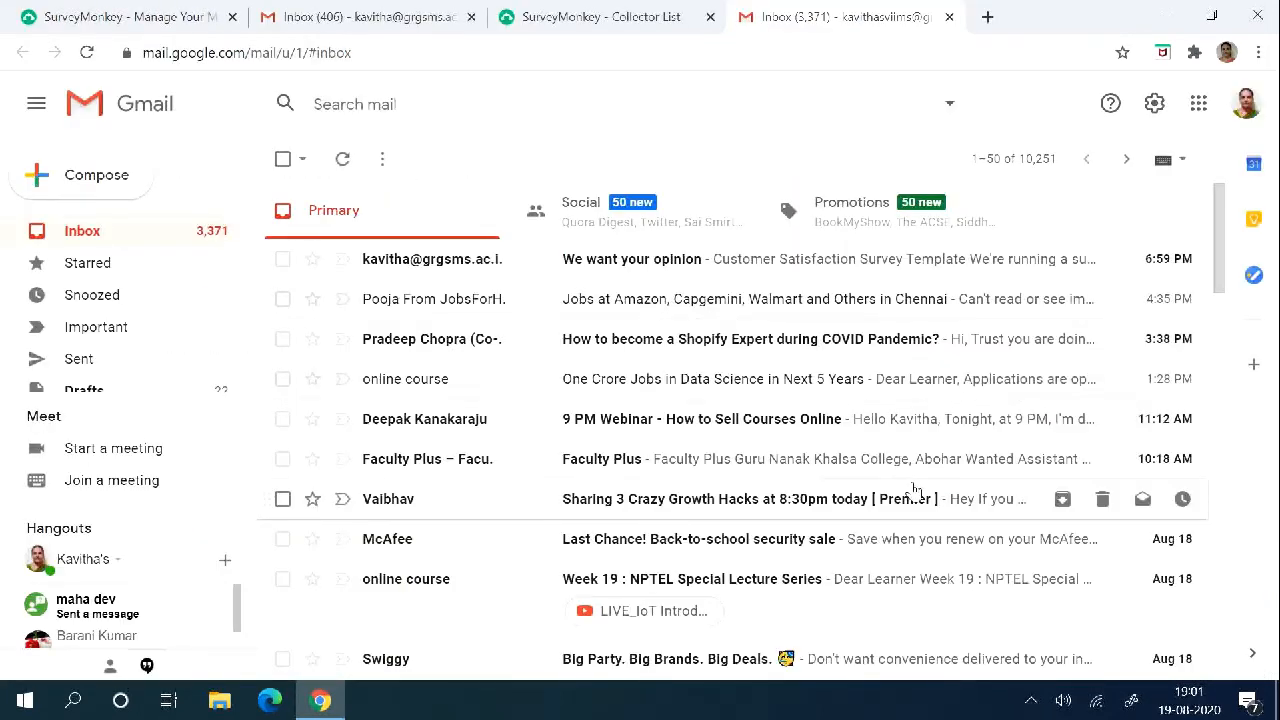
Check the Email Invitation 1 overview in SurveyMonkey, then switch to Gmail and read the "We want your opinion" invitation.
{"action": "left_click", "coordinate": [160, 22]}
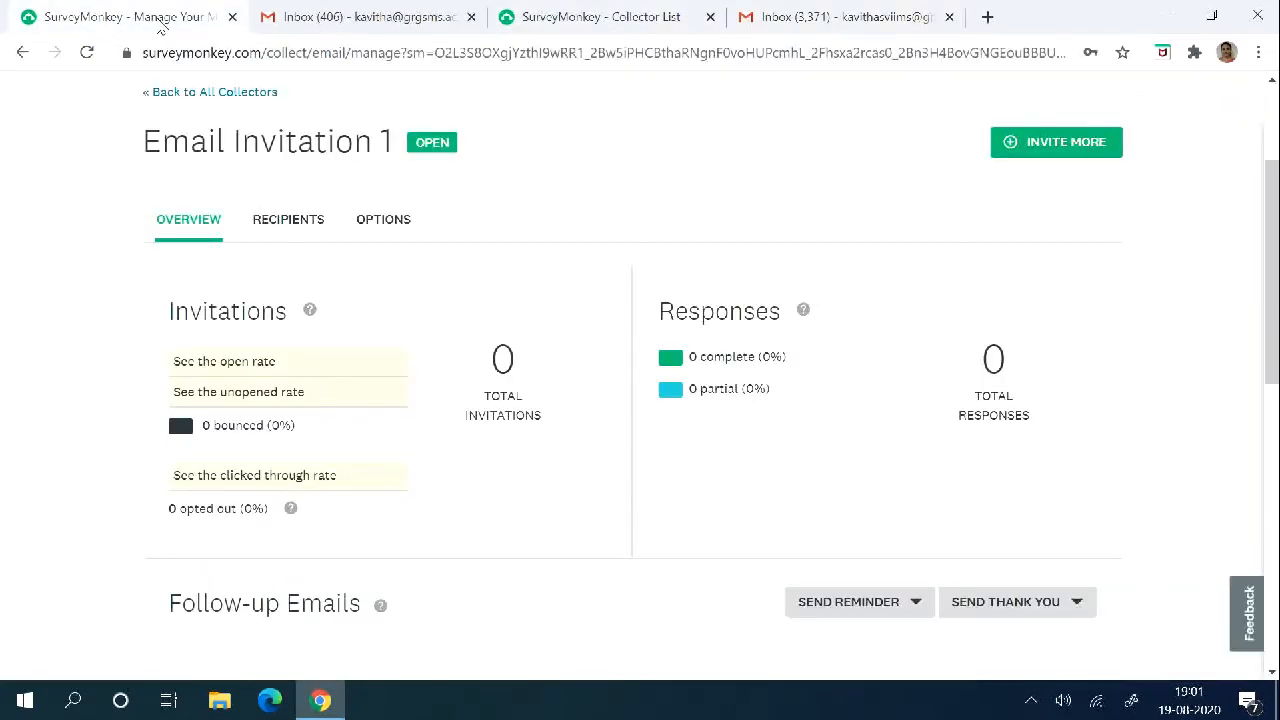
{"action": "left_click", "coordinate": [815, 20]}
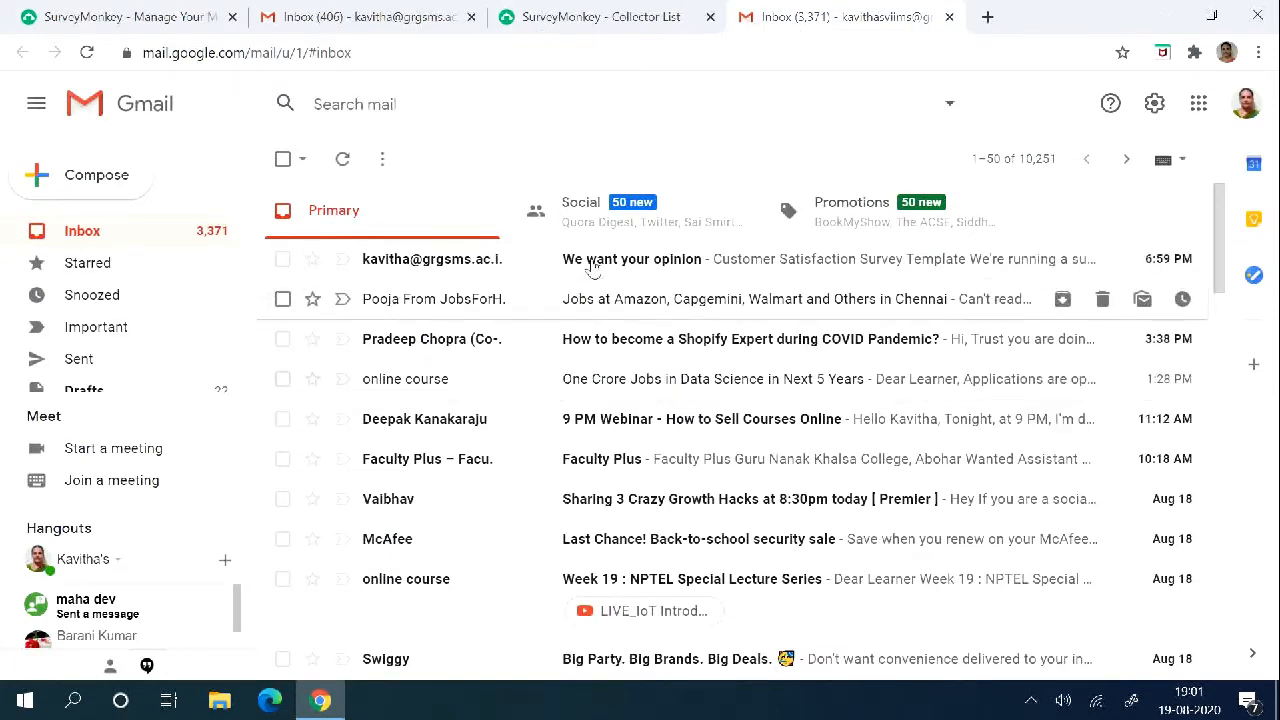
{"action": "left_click", "coordinate": [687, 266]}
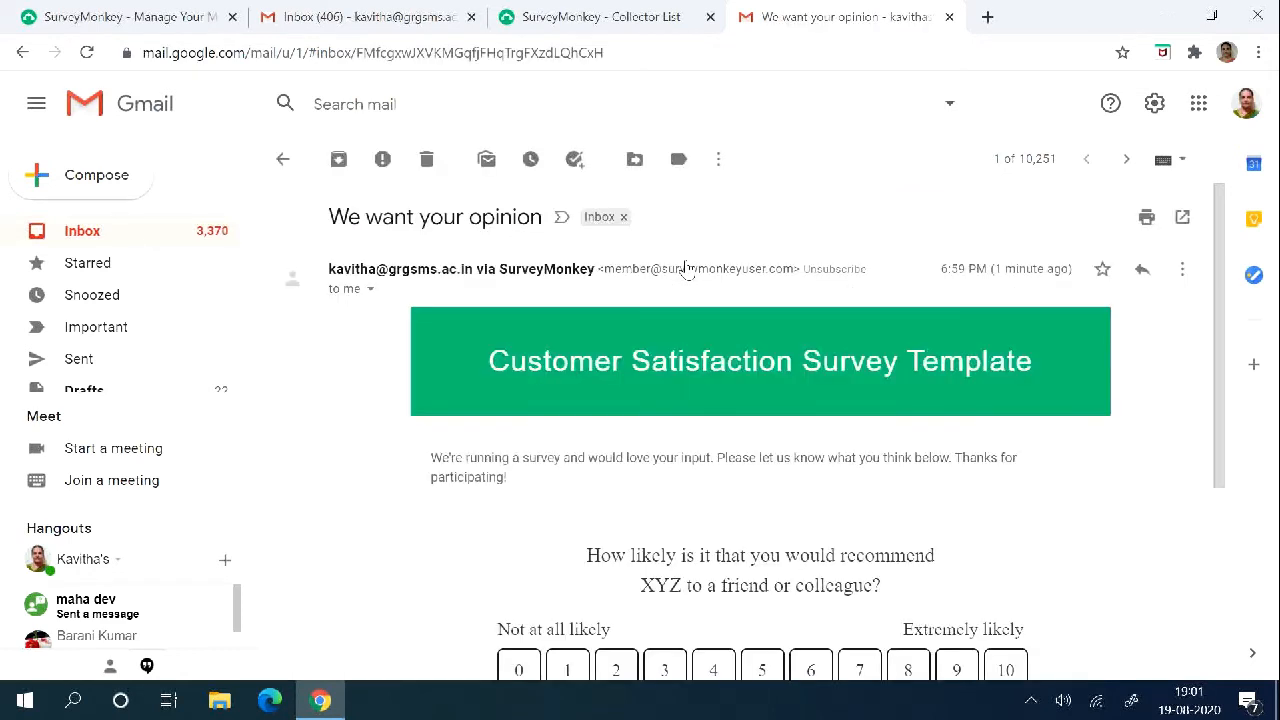
{"action": "scroll", "coordinate": [766, 509], "scroll_direction": "down", "scroll_amount": 3}
{"action": "scroll", "coordinate": [768, 510], "scroll_direction": "up", "scroll_amount": 3}
{"action": "scroll", "coordinate": [703, 465], "scroll_direction": "down", "scroll_amount": 2}
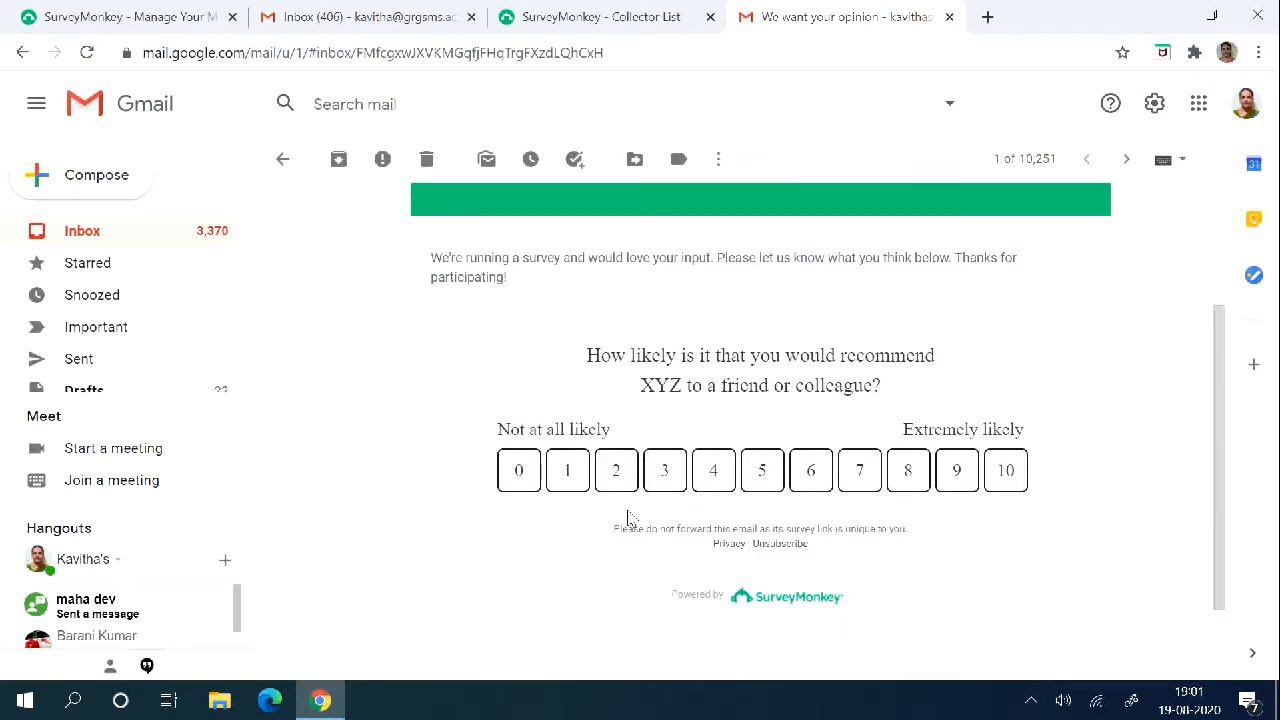
Start the survey from the email with a recommendation rating of 9, answer Very satisfied, and describe the products as High quality and Useful.
{"action": "left_click", "coordinate": [958, 478]}
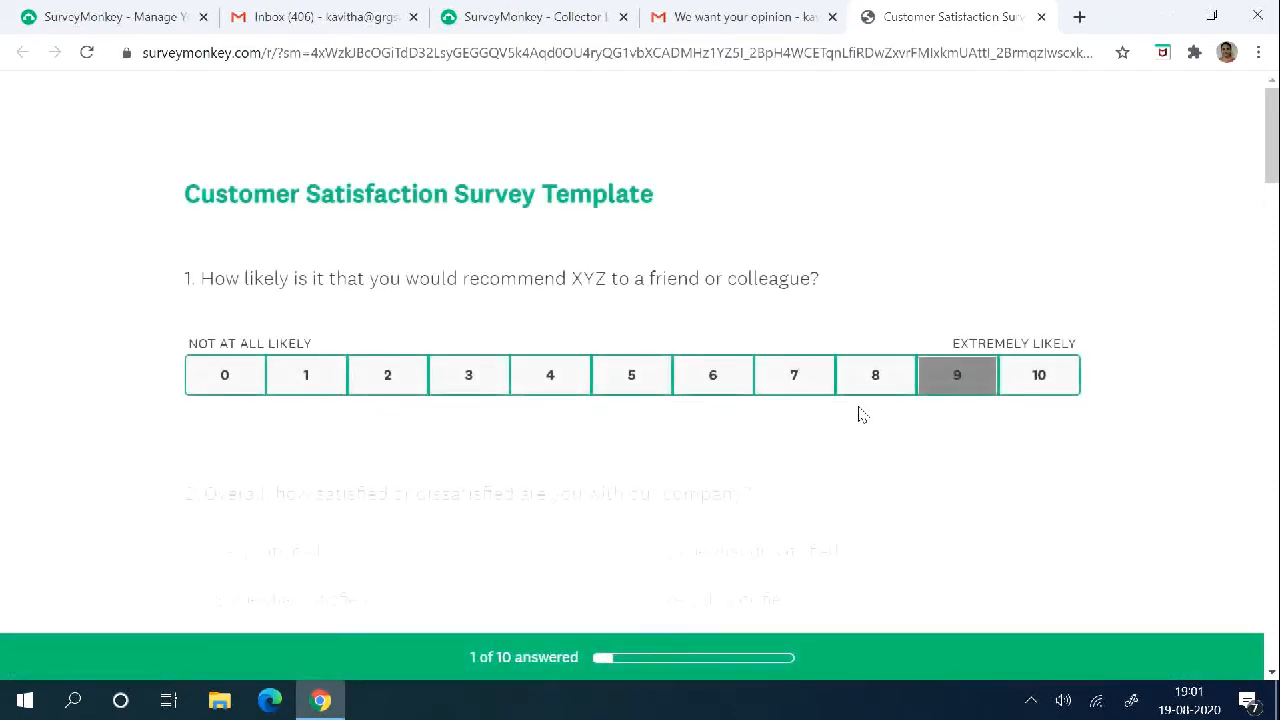
{"action": "scroll", "coordinate": [789, 500], "scroll_direction": "down", "scroll_amount": 2}
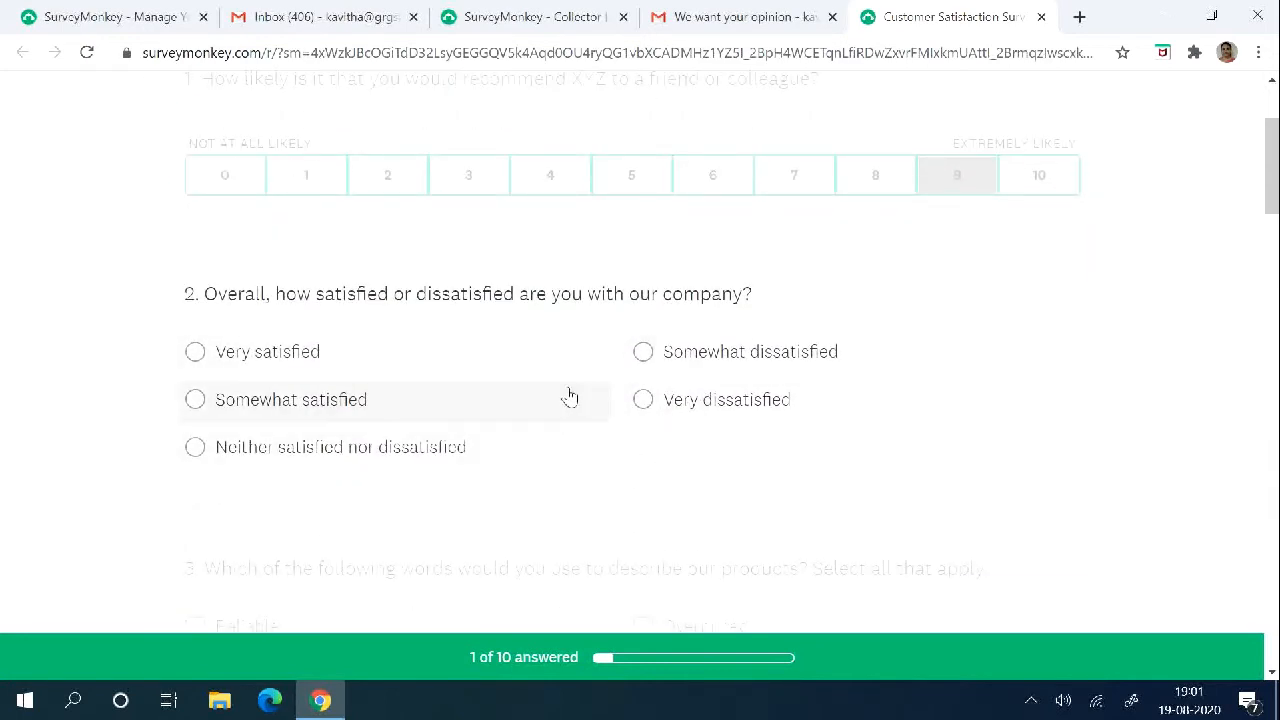
{"action": "left_click", "coordinate": [283, 365]}
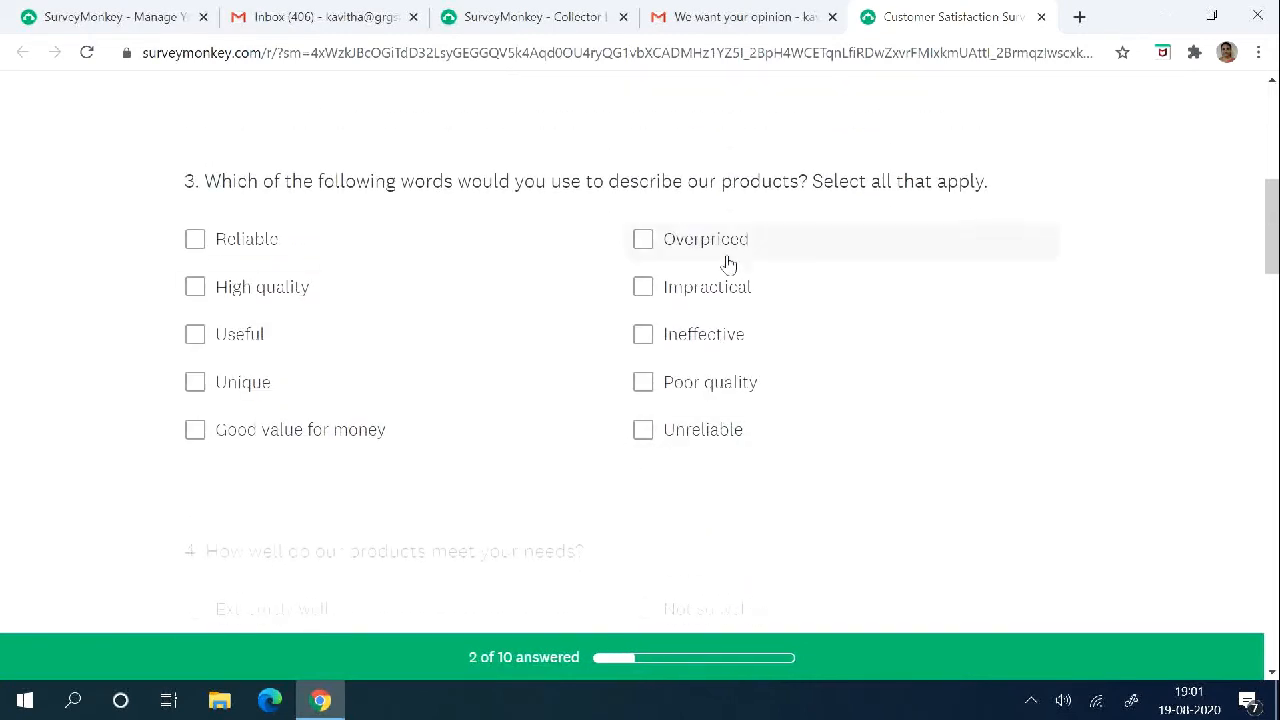
{"action": "left_click", "coordinate": [224, 287]}
{"action": "left_click", "coordinate": [226, 334]}
{"action": "left_click", "coordinate": [215, 498]}
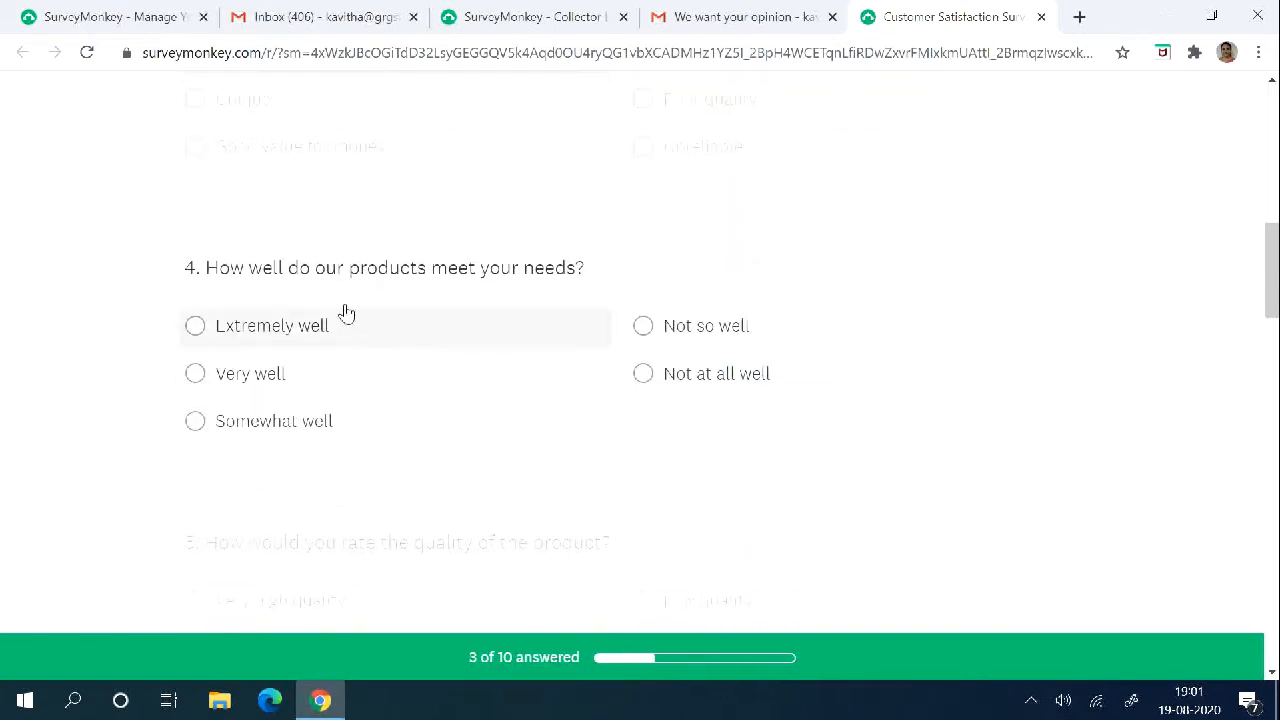
Answer questions 4 to 7 on product fit, quality, value for money and responsiveness, rating the value for money as Excellent.
{"action": "left_click", "coordinate": [234, 371]}
{"action": "left_click", "coordinate": [257, 218]}
{"action": "left_click", "coordinate": [260, 323]}
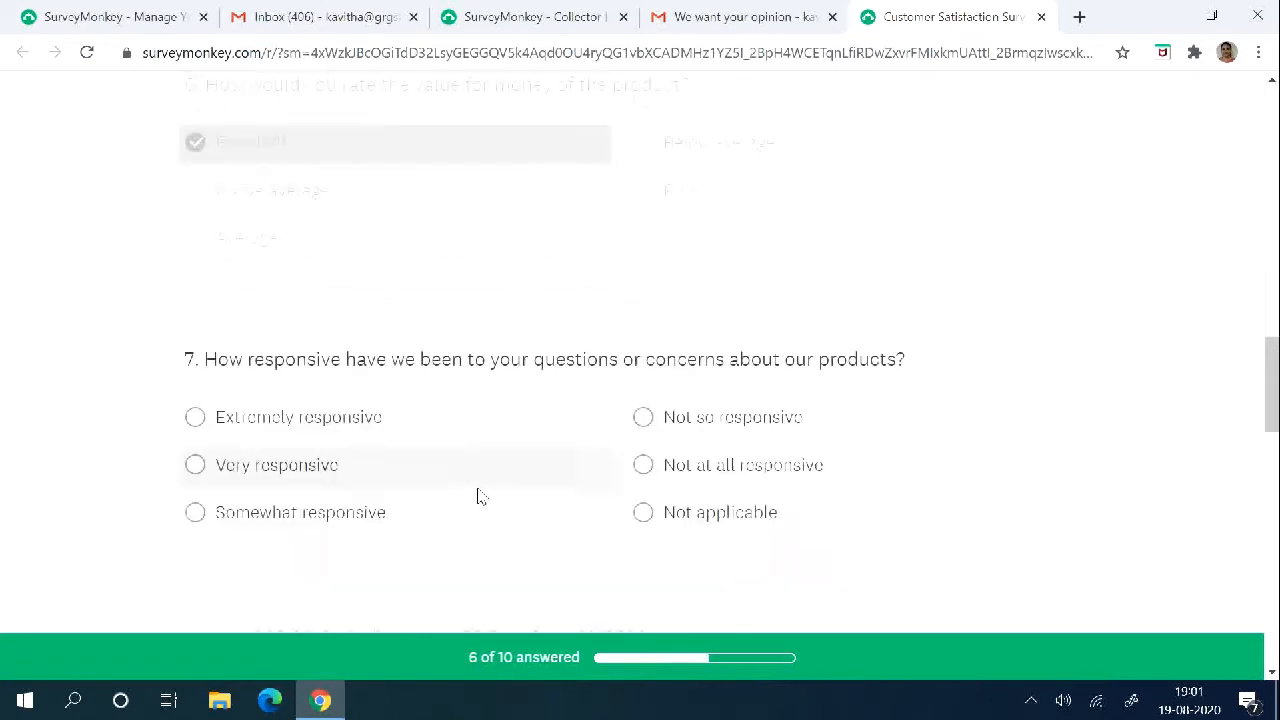
{"action": "left_click", "coordinate": [345, 332]}
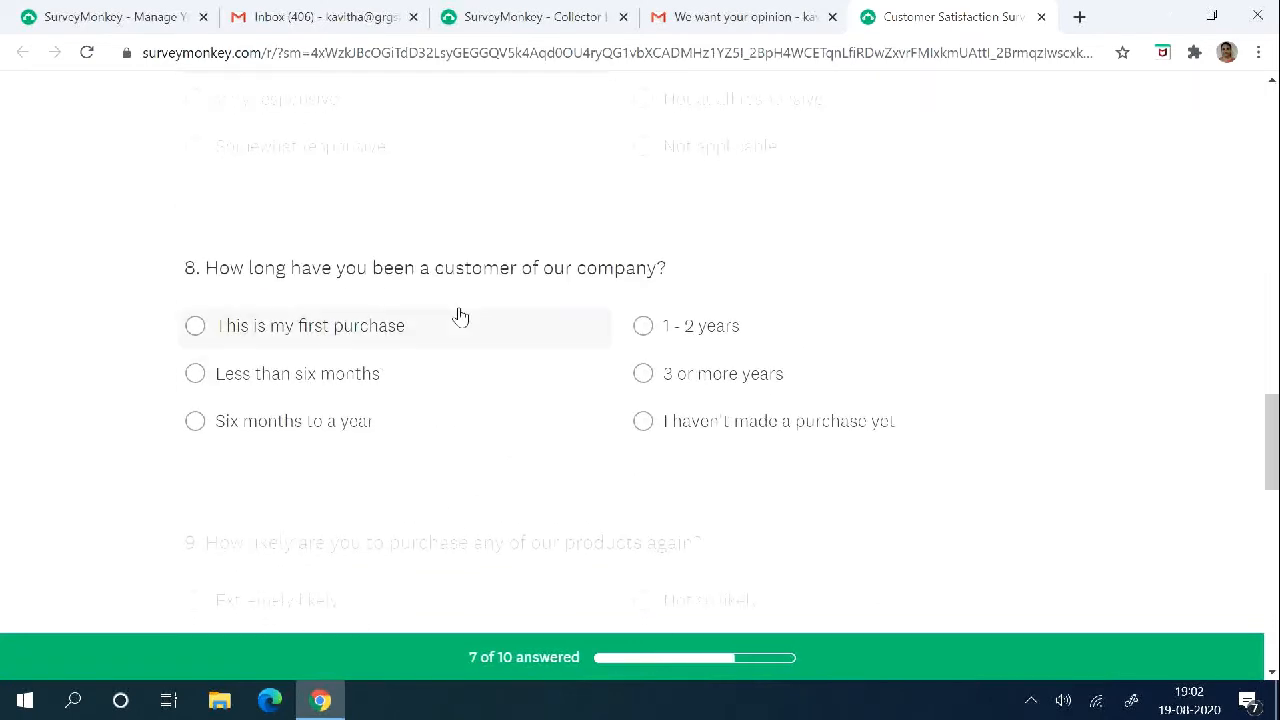
Answer 3 or more years as a customer and Extremely likely to purchase again, leave the comments blank, and submit the survey.
{"action": "left_click", "coordinate": [357, 338]}
{"action": "scroll", "coordinate": [357, 343], "scroll_direction": "up", "scroll_amount": 2}
{"action": "left_click", "coordinate": [640, 398]}
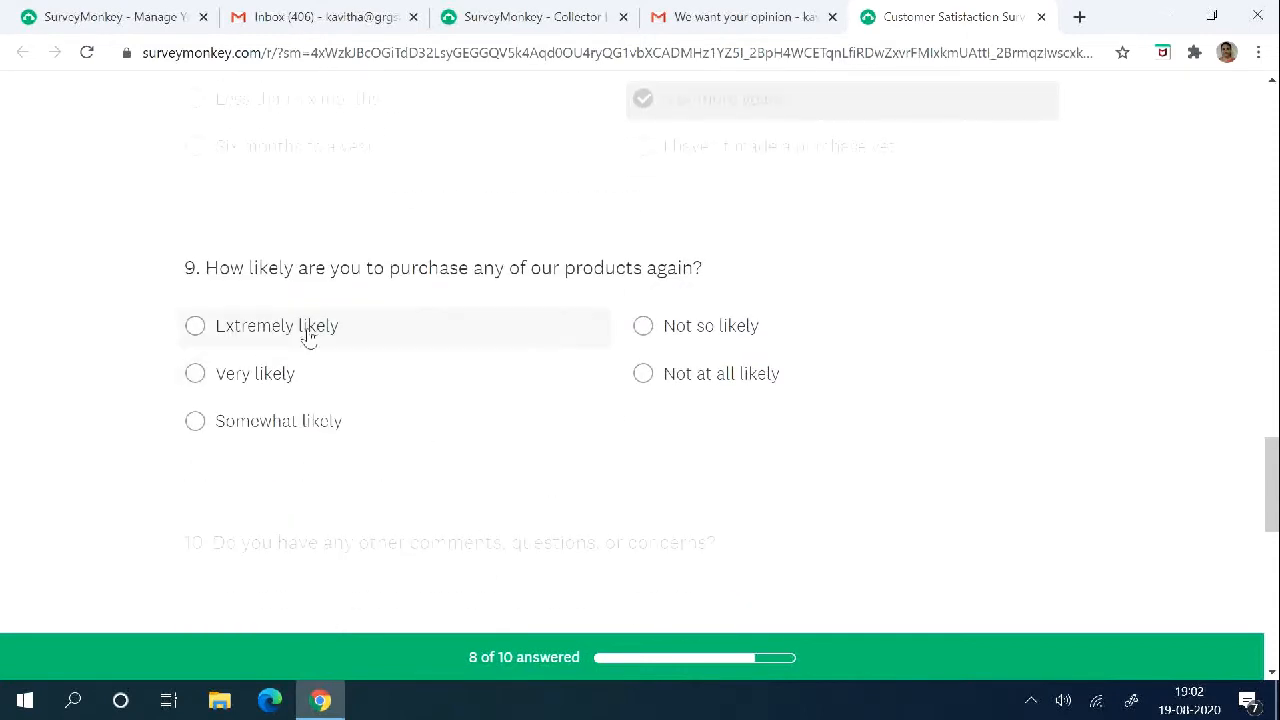
{"action": "left_click", "coordinate": [268, 345]}
{"action": "scroll", "coordinate": [537, 451], "scroll_direction": "down", "scroll_amount": 3}
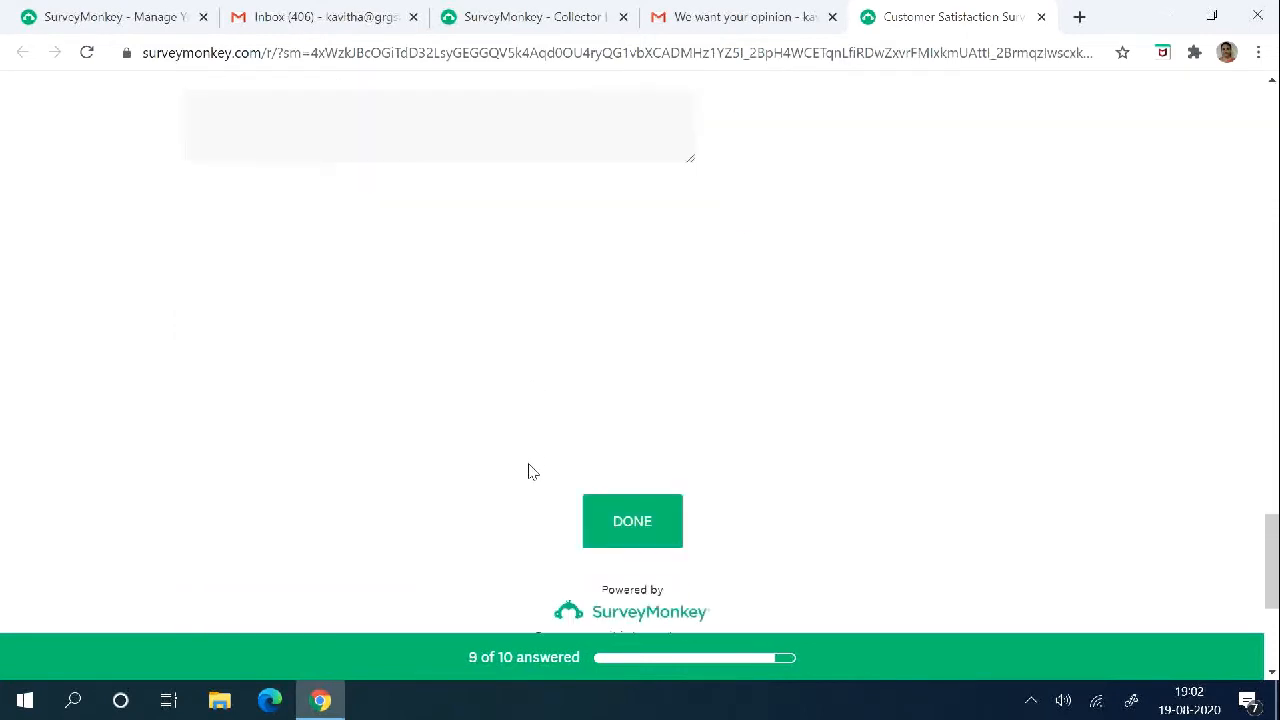
{"action": "scroll", "coordinate": [386, 371], "scroll_direction": "up", "scroll_amount": 2}
{"action": "scroll", "coordinate": [384, 372], "scroll_direction": "down", "scroll_amount": 2}
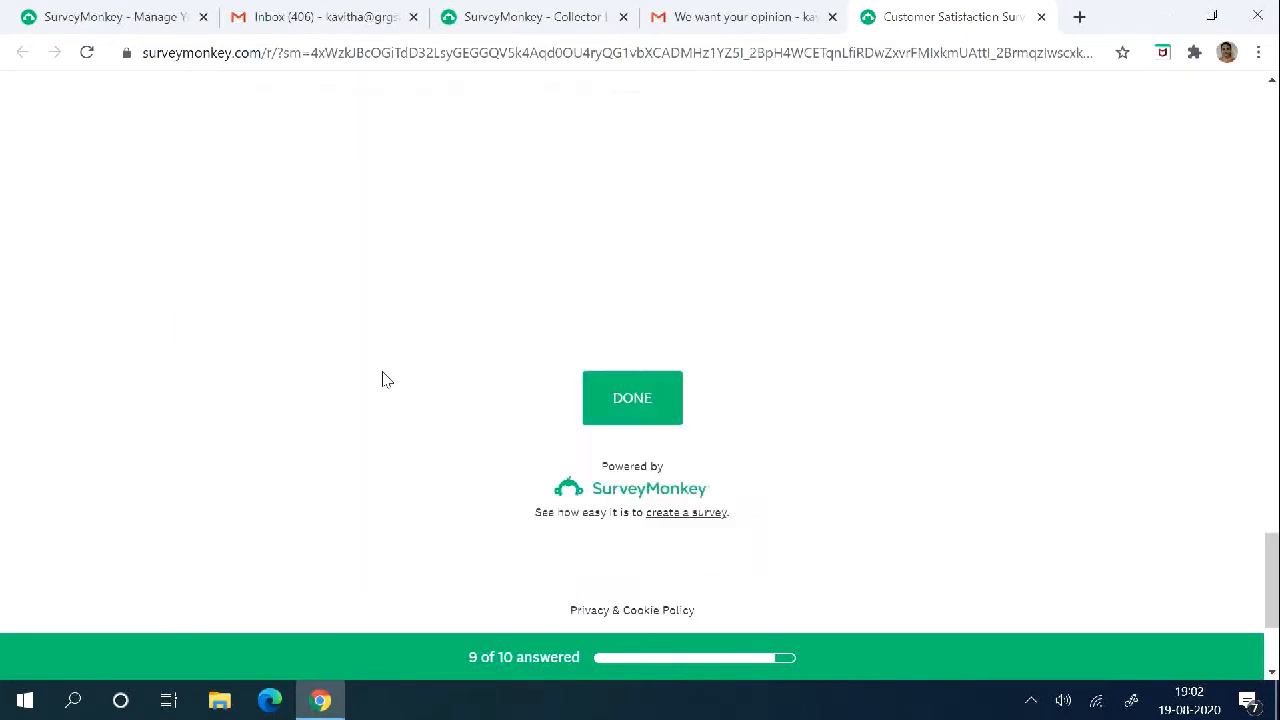
{"action": "left_click", "coordinate": [625, 382]}
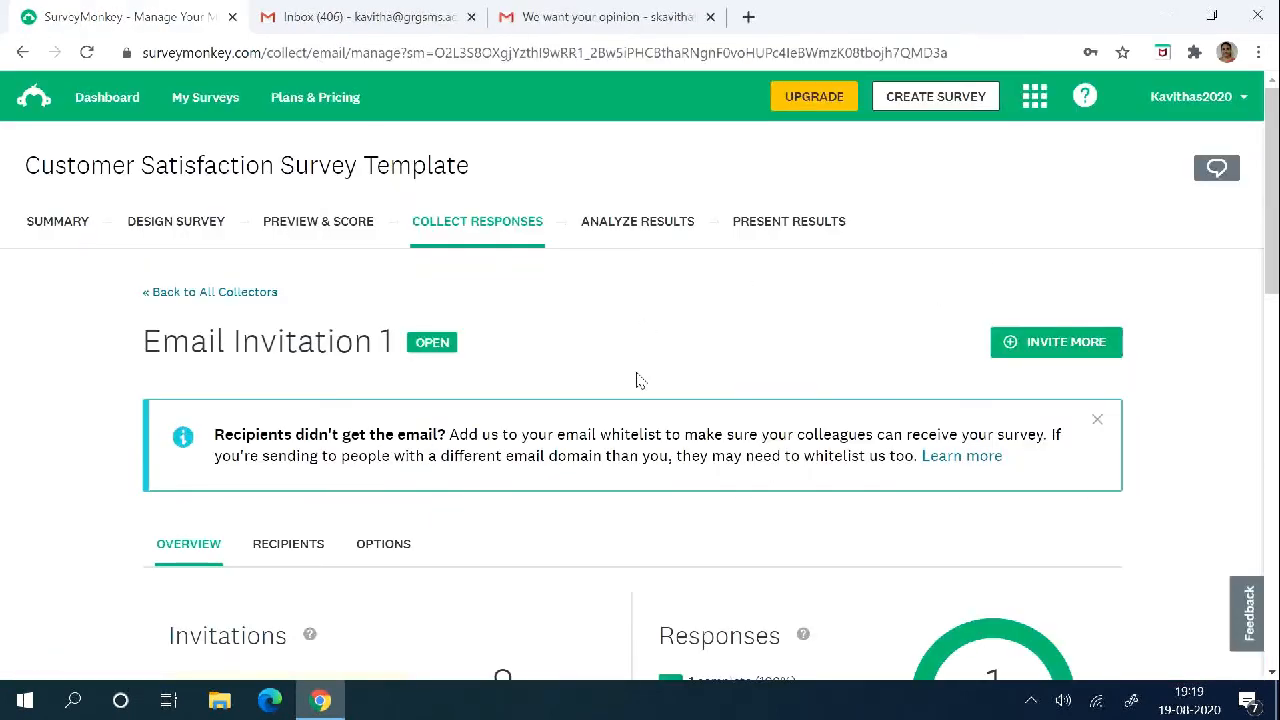
Check the invitation and response overview of Email Invitation 1, then go to the results analysis and examine question 1's summary.
{"action": "scroll", "coordinate": [640, 380], "scroll_direction": "down", "scroll_amount": 4}
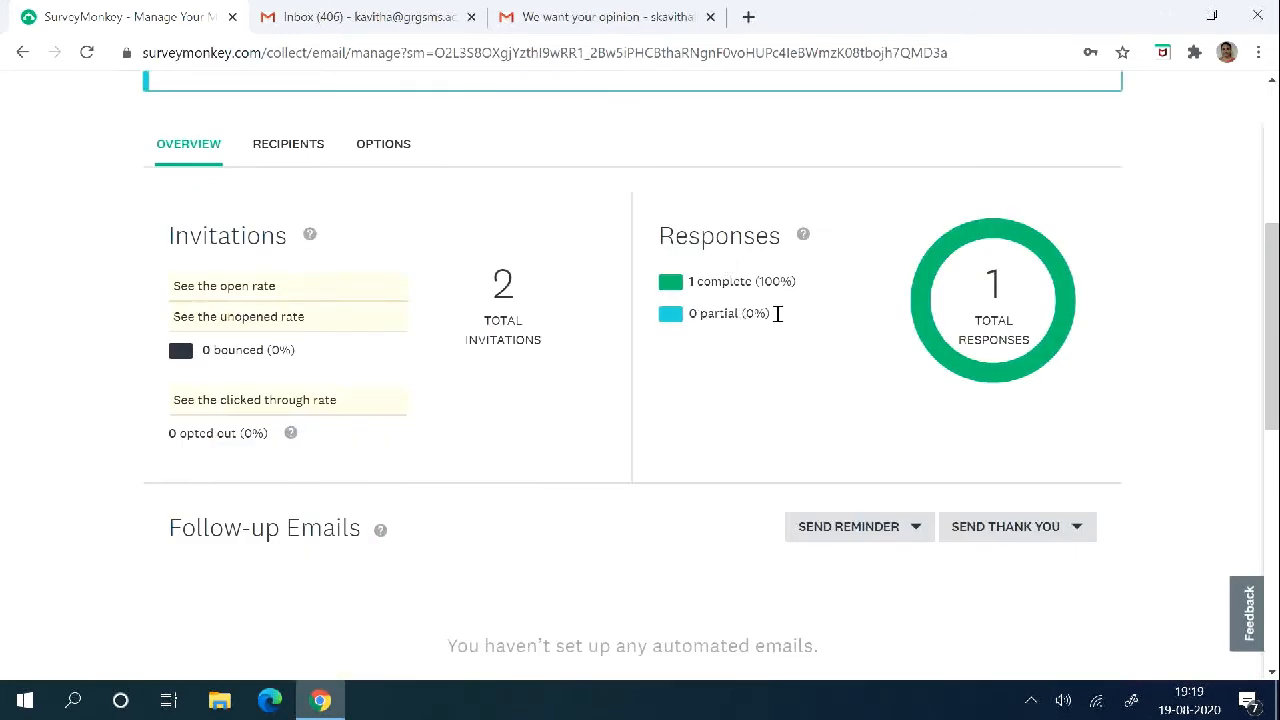
{"action": "scroll", "coordinate": [836, 465], "scroll_direction": "up", "scroll_amount": 4}
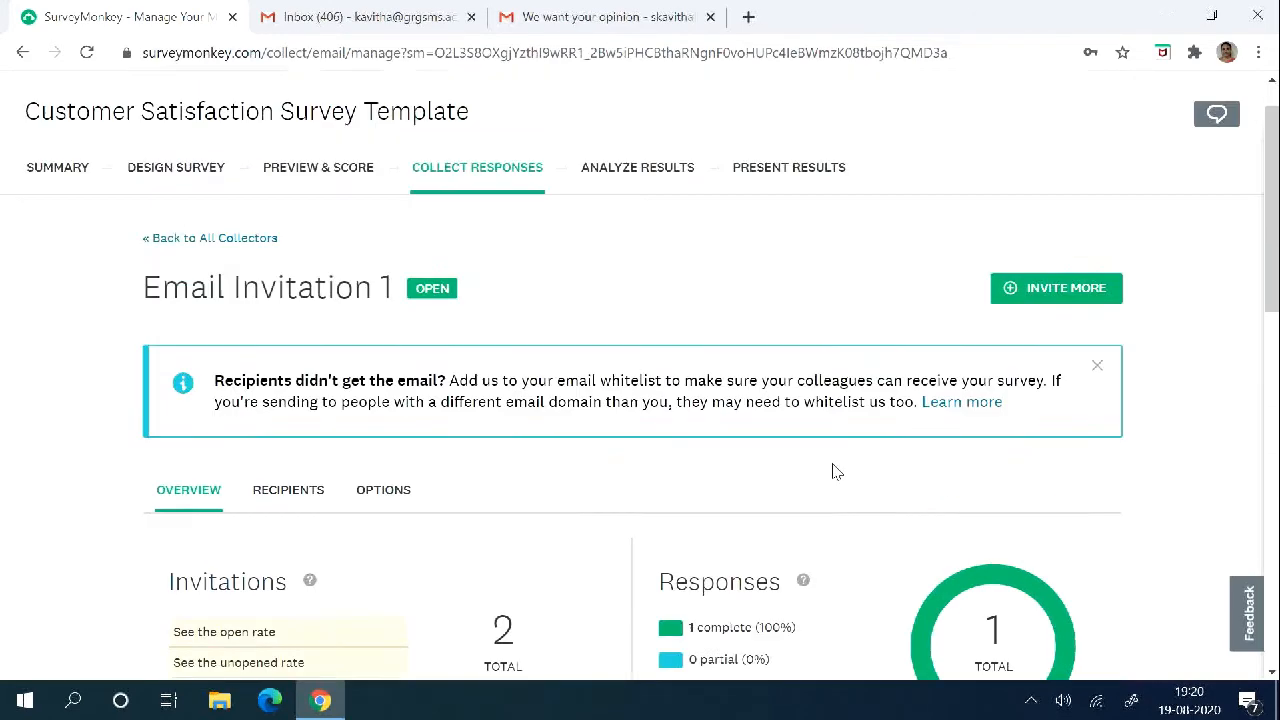
{"action": "left_click", "coordinate": [655, 222]}
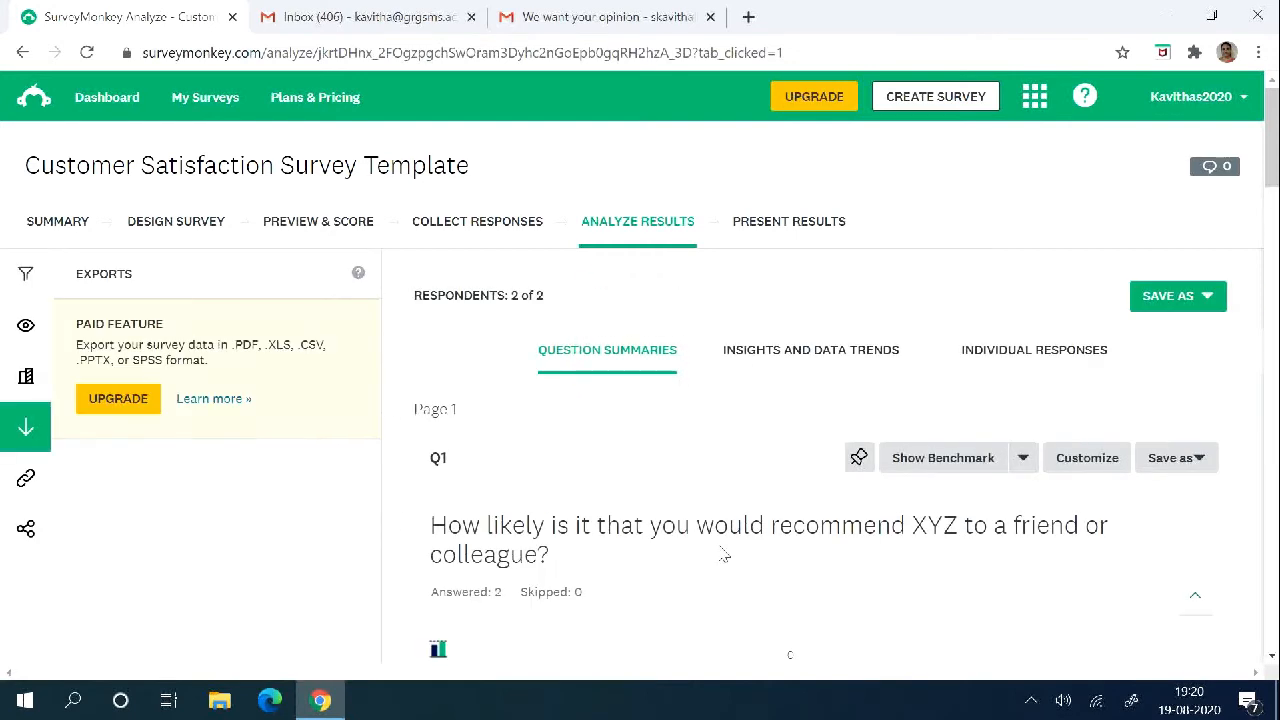
{"action": "scroll", "coordinate": [724, 553], "scroll_direction": "down", "scroll_amount": 2}
{"action": "scroll", "coordinate": [724, 553], "scroll_direction": "down", "scroll_amount": 2}
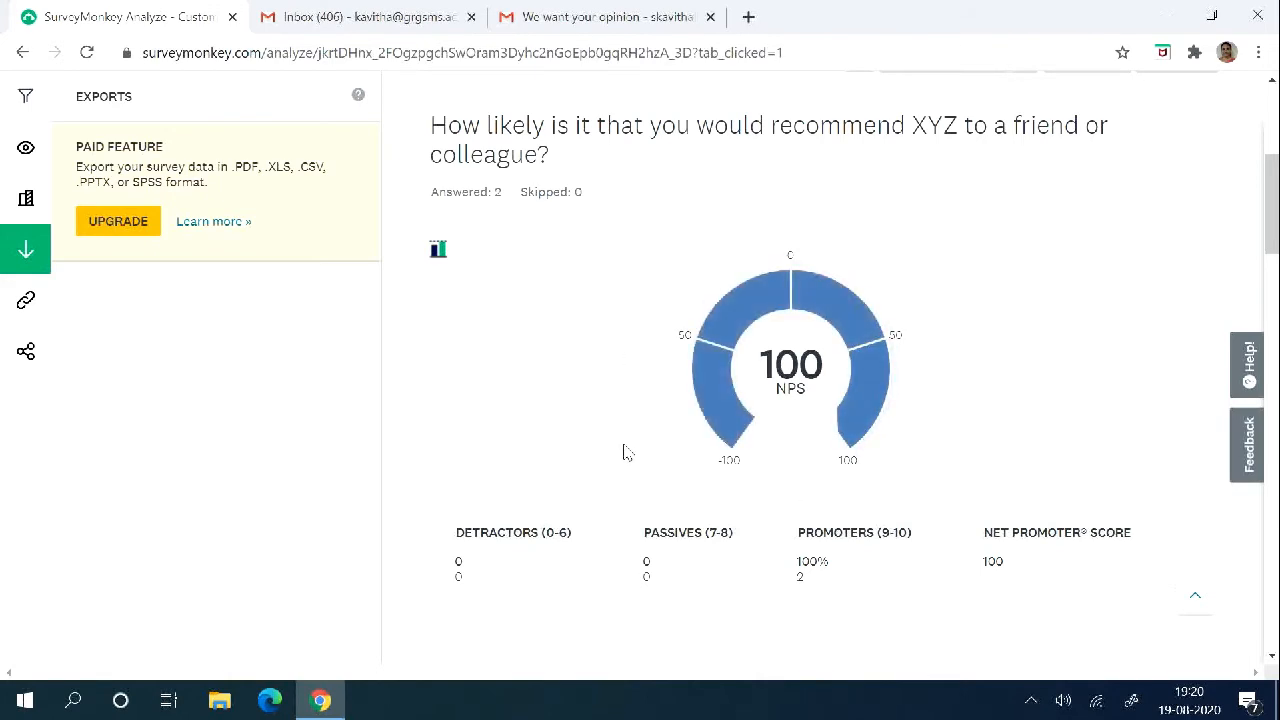
Examine the charts and answer tables for question 2 on overall satisfaction and question 3 on product descriptions.
{"action": "scroll", "coordinate": [610, 430], "scroll_direction": "down", "scroll_amount": 2}
{"action": "scroll", "coordinate": [830, 420], "scroll_direction": "down", "scroll_amount": 3}
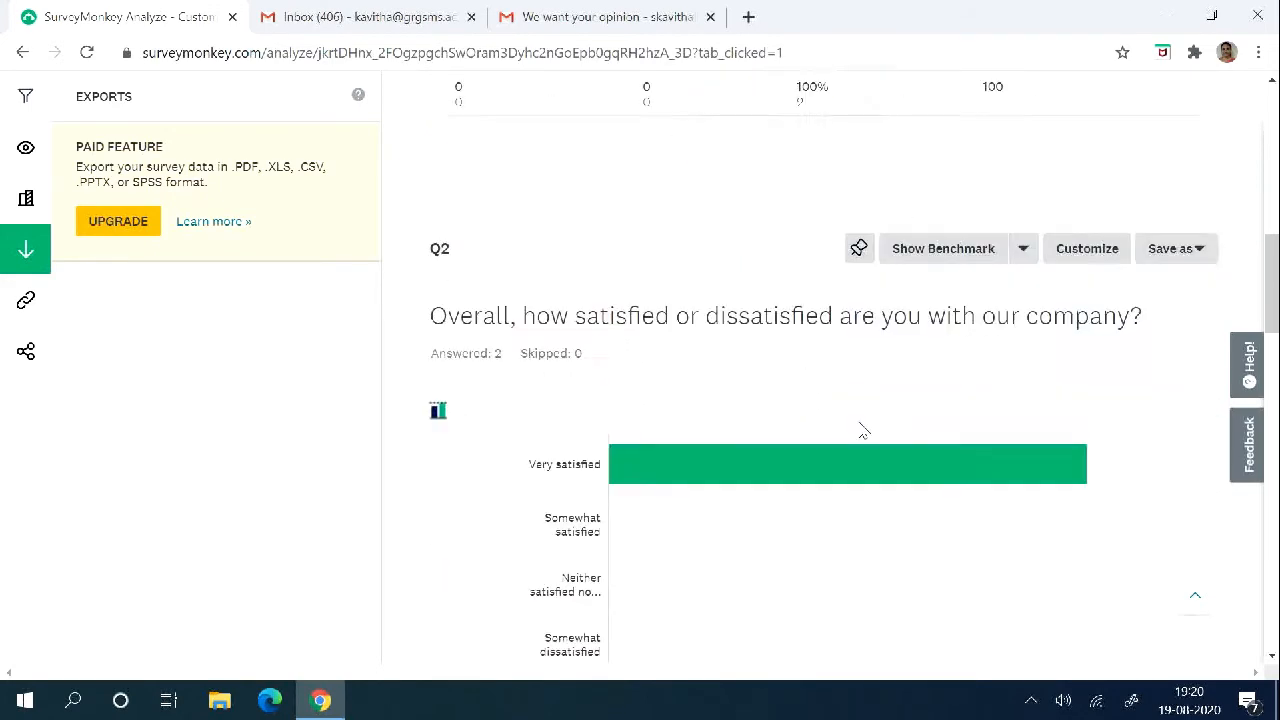
{"action": "scroll", "coordinate": [860, 395], "scroll_direction": "down", "scroll_amount": 2}
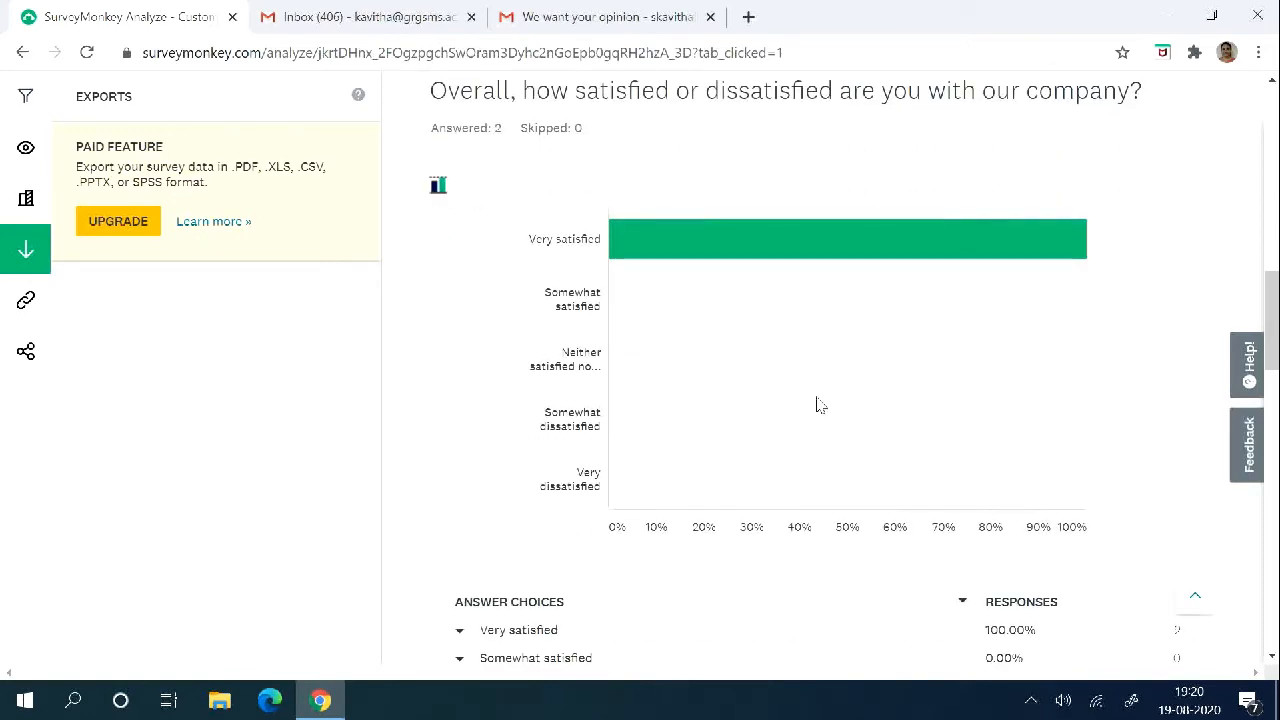
{"action": "scroll", "coordinate": [866, 305], "scroll_direction": "down", "scroll_amount": 6}
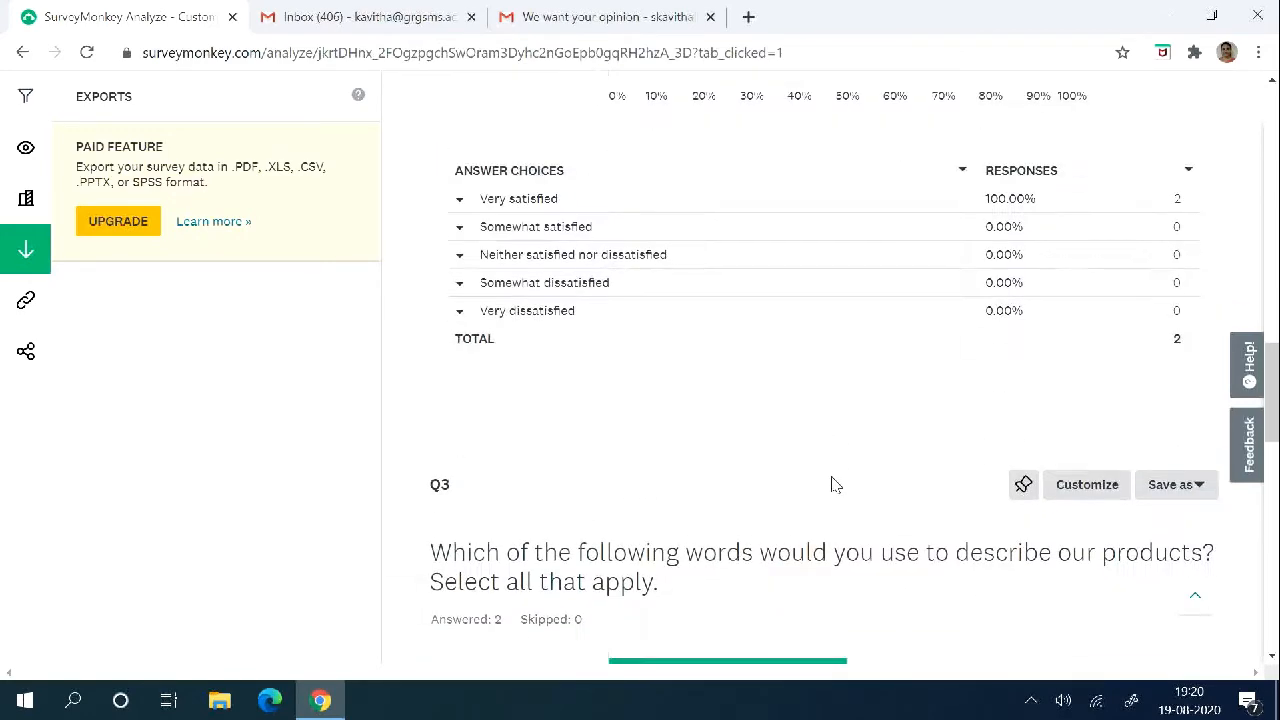
{"action": "scroll", "coordinate": [979, 468], "scroll_direction": "down", "scroll_amount": 3}
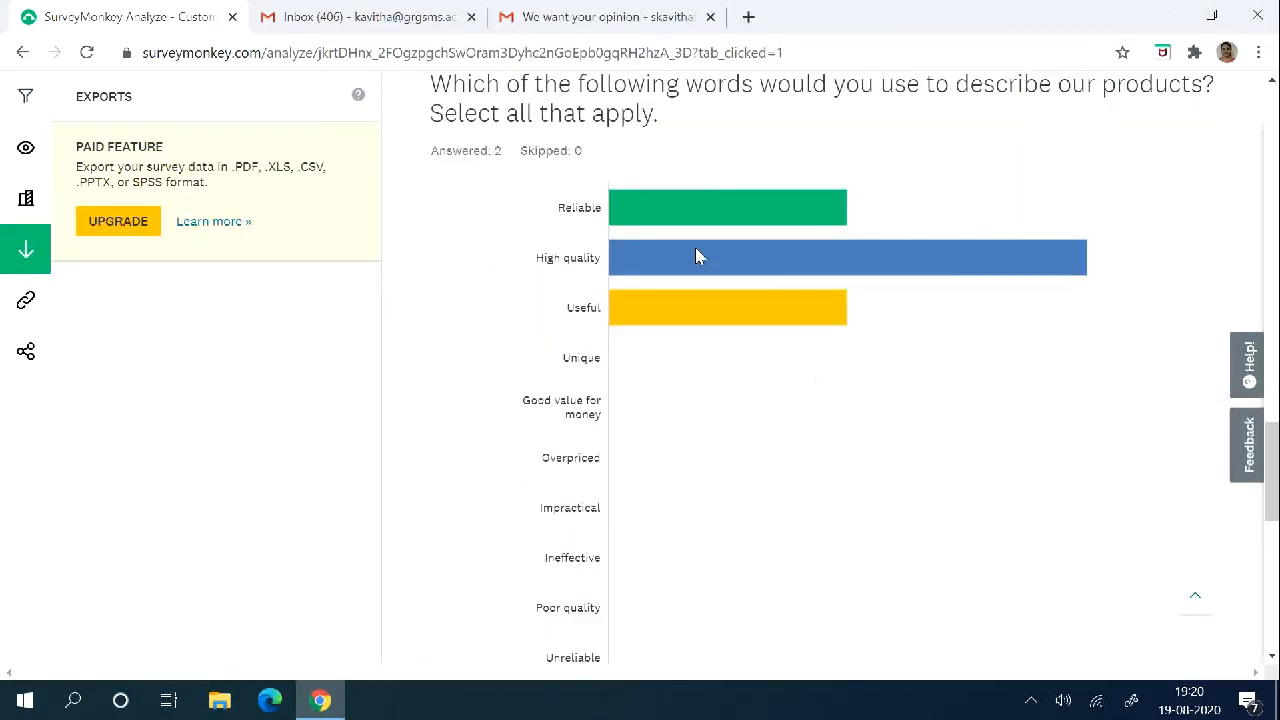
{"action": "scroll", "coordinate": [758, 465], "scroll_direction": "down", "scroll_amount": 1}
{"action": "scroll", "coordinate": [758, 465], "scroll_direction": "down", "scroll_amount": 3}
{"action": "scroll", "coordinate": [757, 471], "scroll_direction": "down", "scroll_amount": 5}
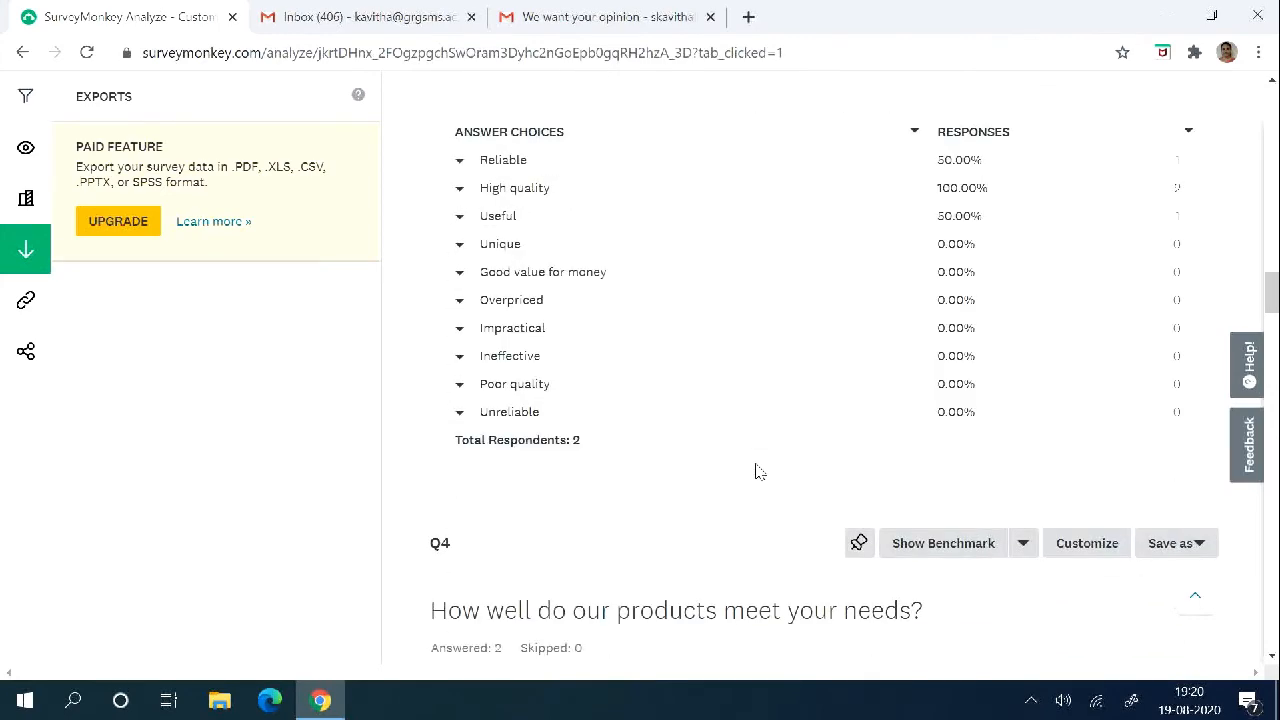
Create a shared data link for all the survey results, keeping access Private and the default page title, and save it.
{"action": "scroll", "coordinate": [826, 531], "scroll_direction": "down", "scroll_amount": 2}
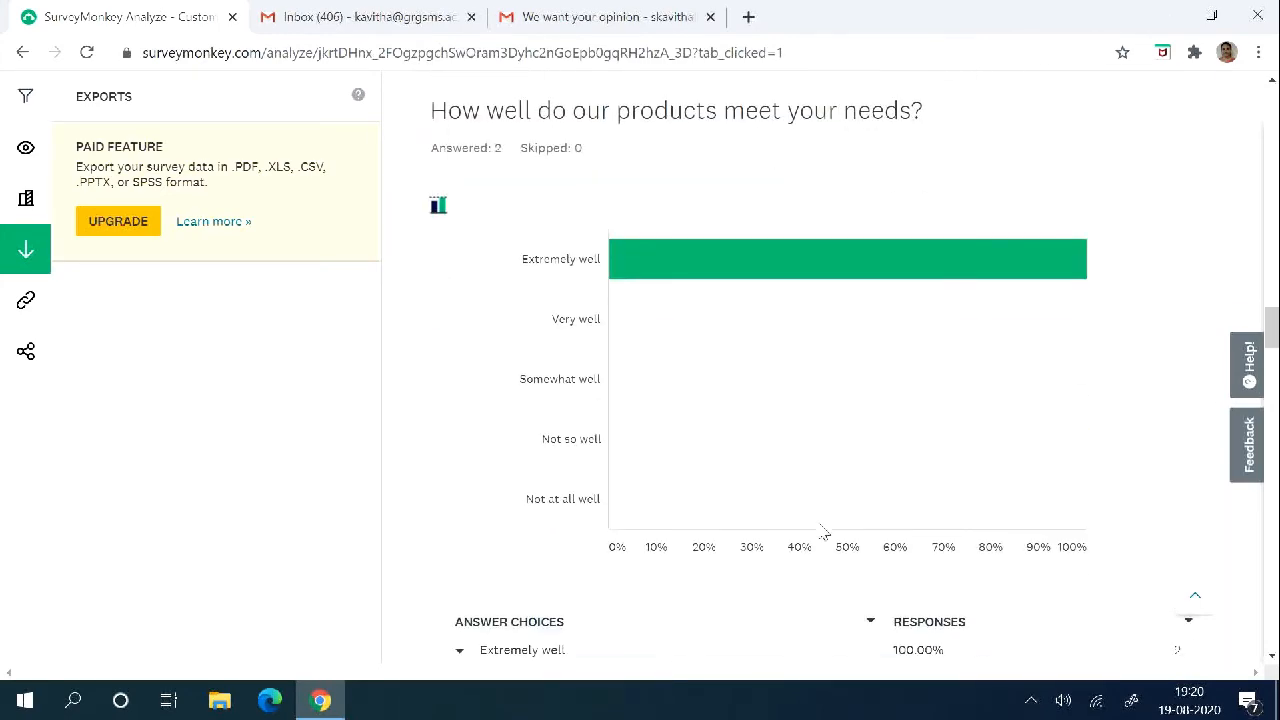
{"action": "scroll", "coordinate": [823, 533], "scroll_direction": "up", "scroll_amount": 2}
{"action": "scroll", "coordinate": [823, 533], "scroll_direction": "up", "scroll_amount": 20}
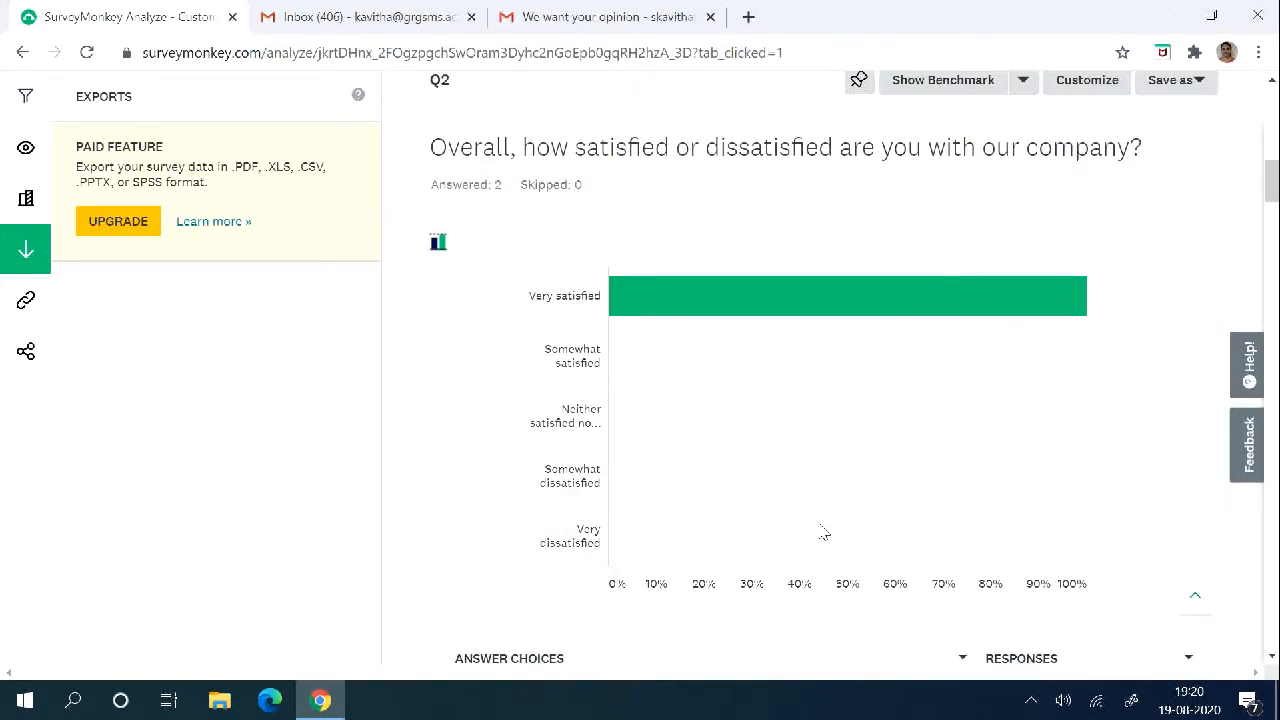
{"action": "scroll", "coordinate": [823, 533], "scroll_direction": "up", "scroll_amount": 5}
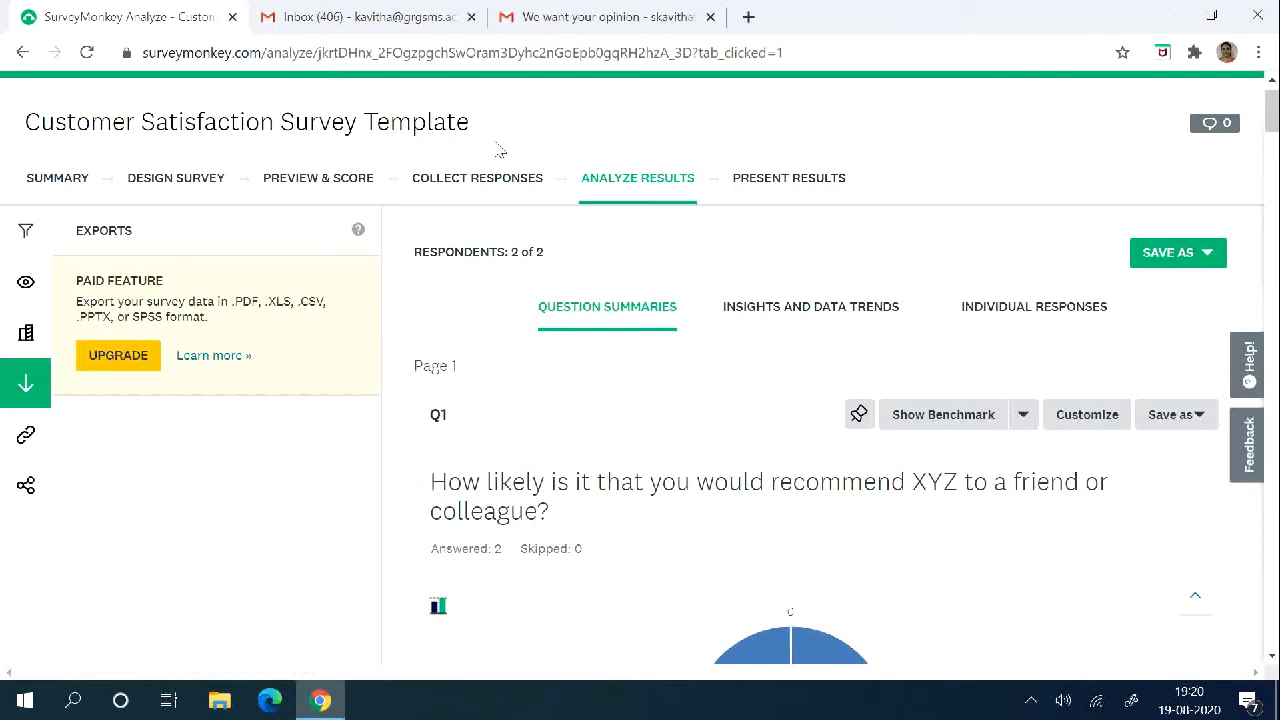
{"action": "scroll", "coordinate": [562, 407], "scroll_direction": "up", "scroll_amount": 2}
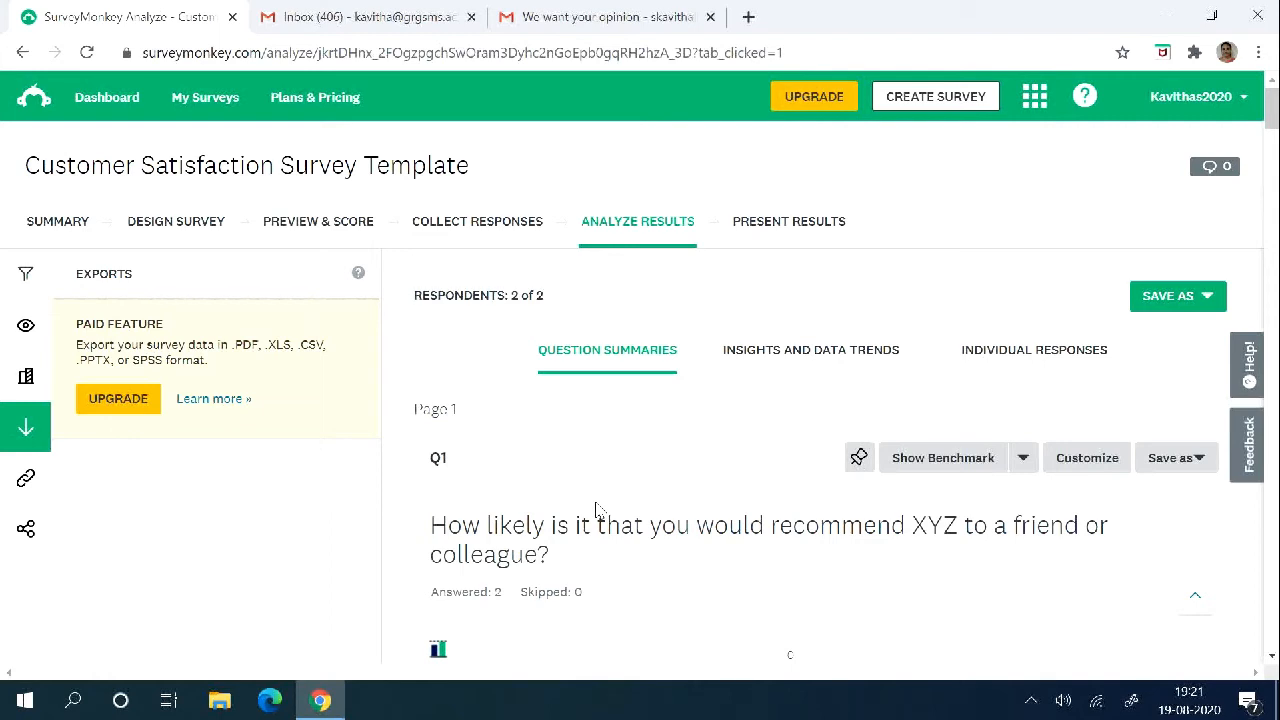
{"action": "left_click", "coordinate": [1166, 300]}
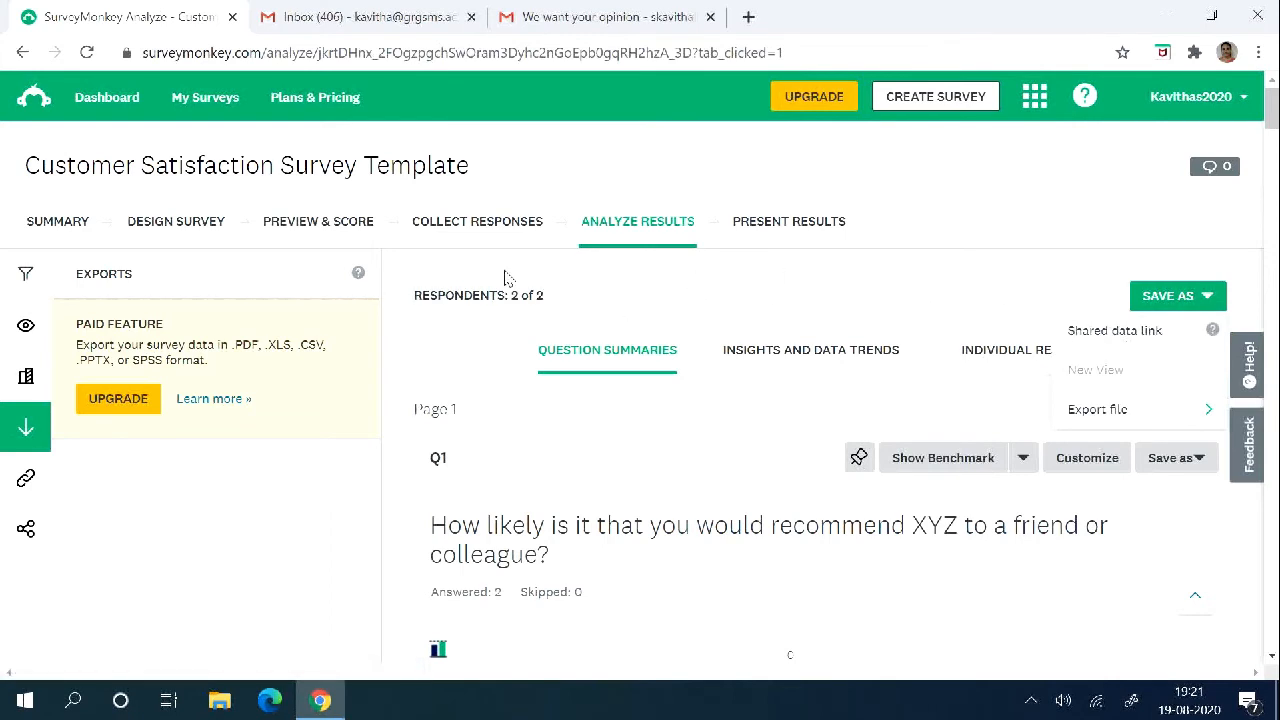
{"action": "left_click", "coordinate": [1124, 333]}
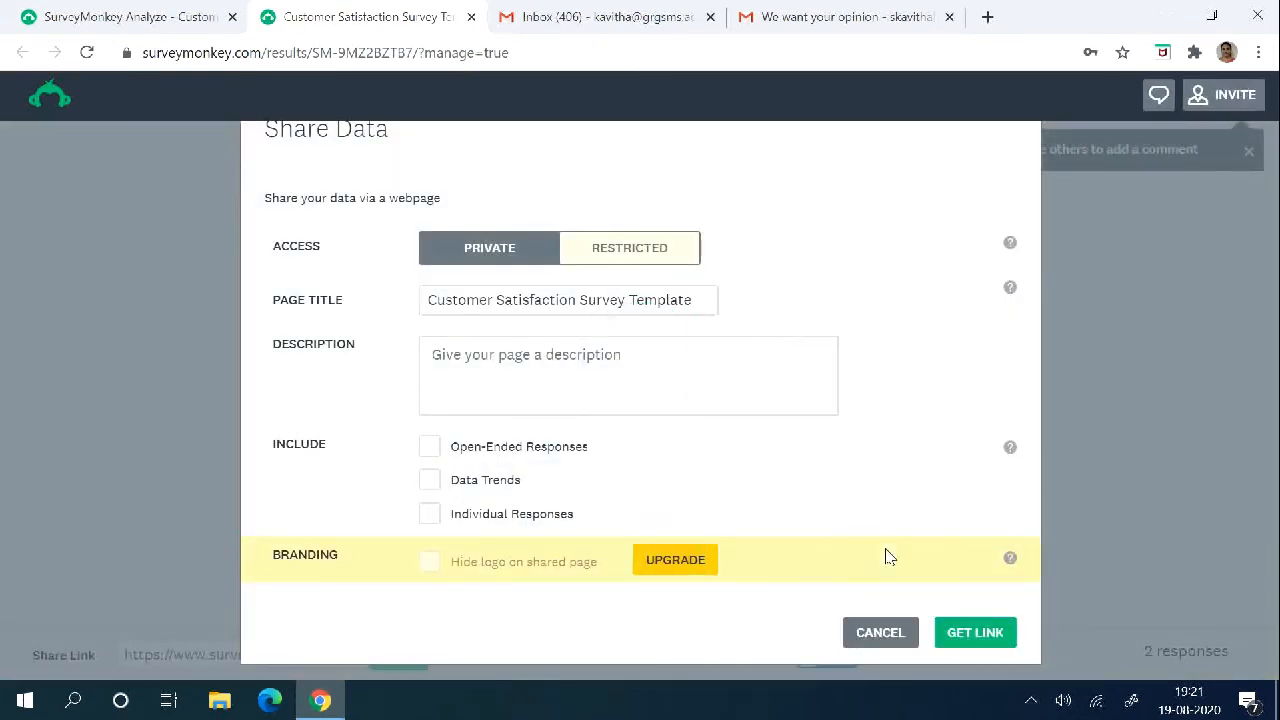
{"action": "left_click", "coordinate": [980, 634]}
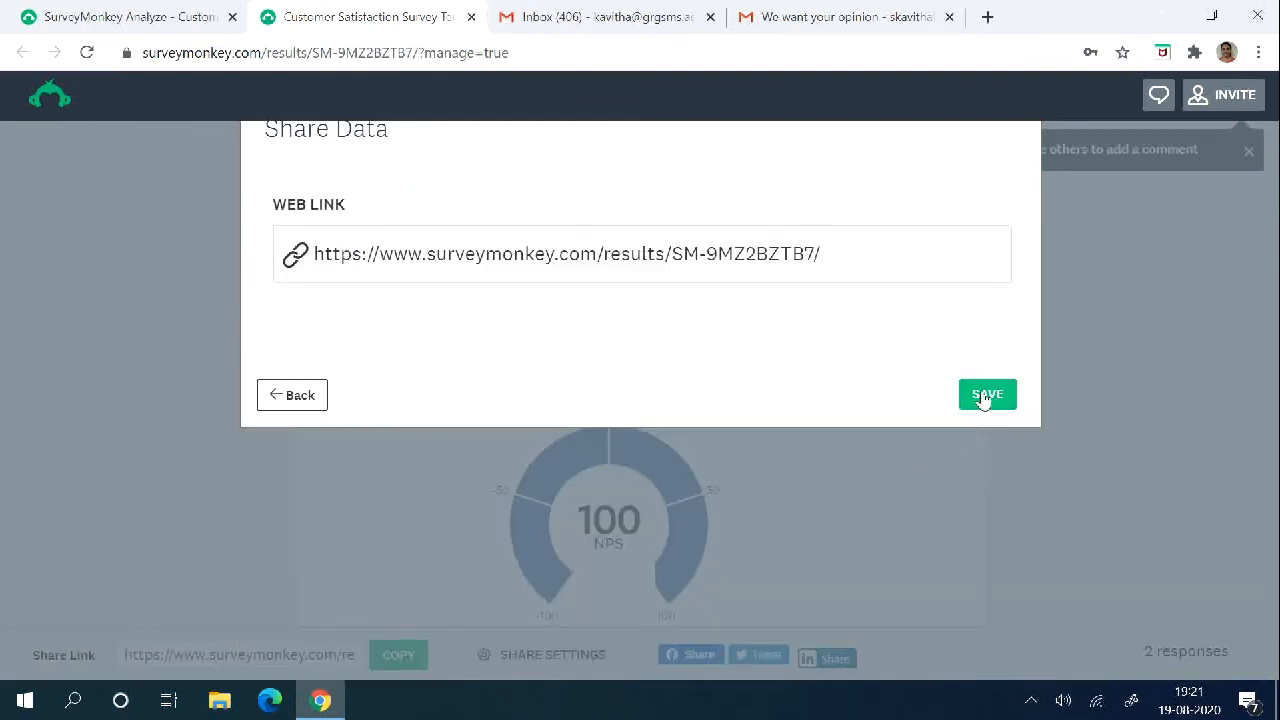
{"action": "left_click", "coordinate": [985, 396]}
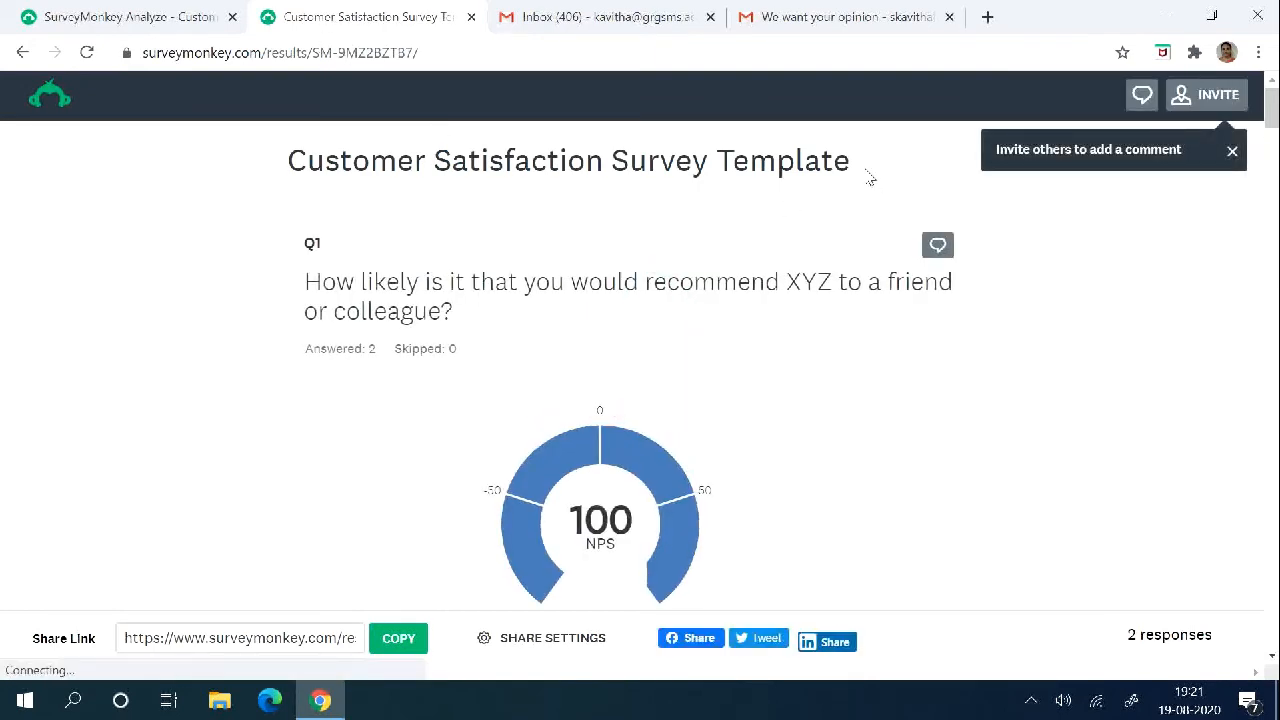
Examine the shared results page, reviewing the recommendation score and the charts and answer tables for questions 2 to 4.
{"action": "scroll", "coordinate": [848, 556], "scroll_direction": "down", "scroll_amount": 20}
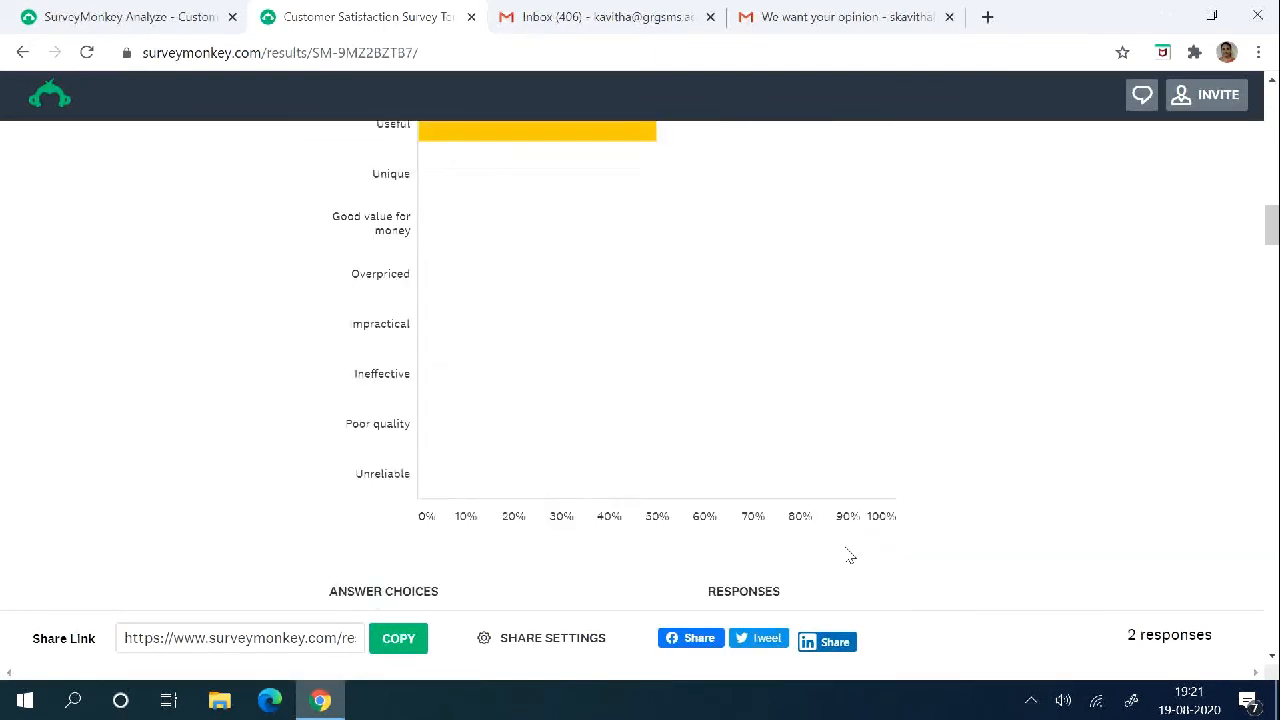
{"action": "scroll", "coordinate": [843, 557], "scroll_direction": "down", "scroll_amount": 7}
{"action": "scroll", "coordinate": [840, 557], "scroll_direction": "up", "scroll_amount": 5}
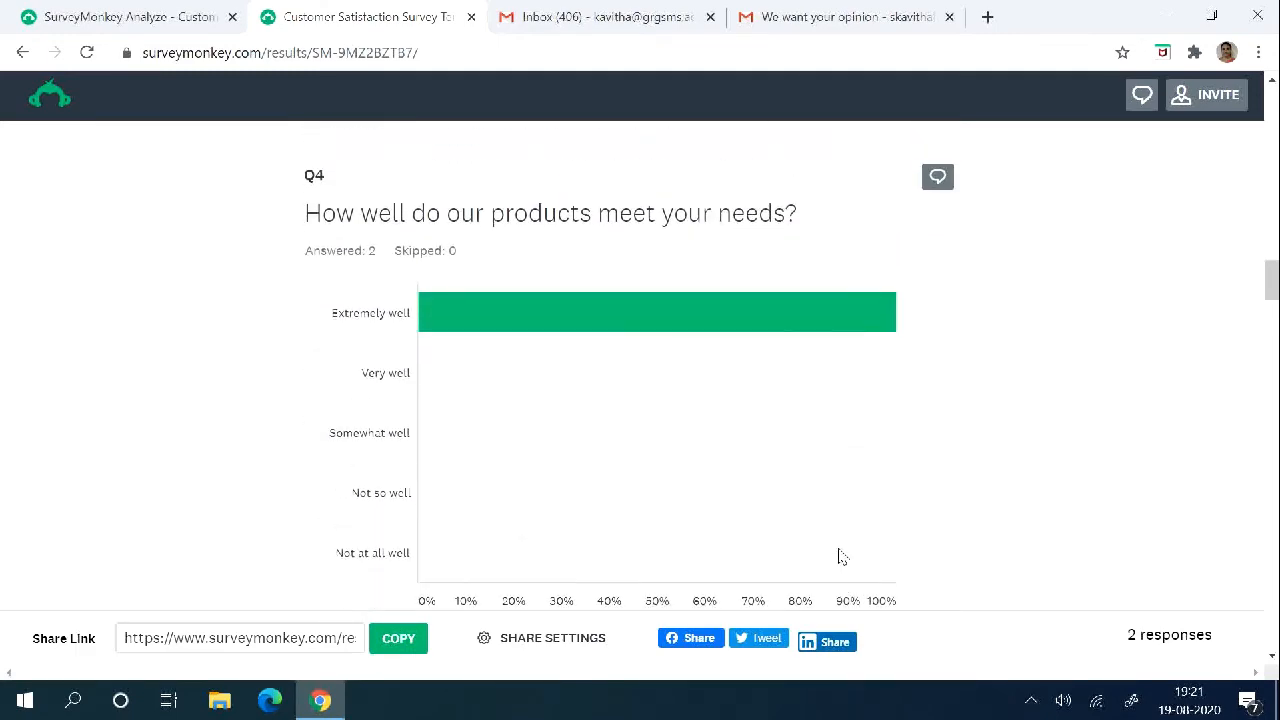
{"action": "scroll", "coordinate": [841, 557], "scroll_direction": "up", "scroll_amount": 7}
{"action": "scroll", "coordinate": [841, 557], "scroll_direction": "up", "scroll_amount": 10}
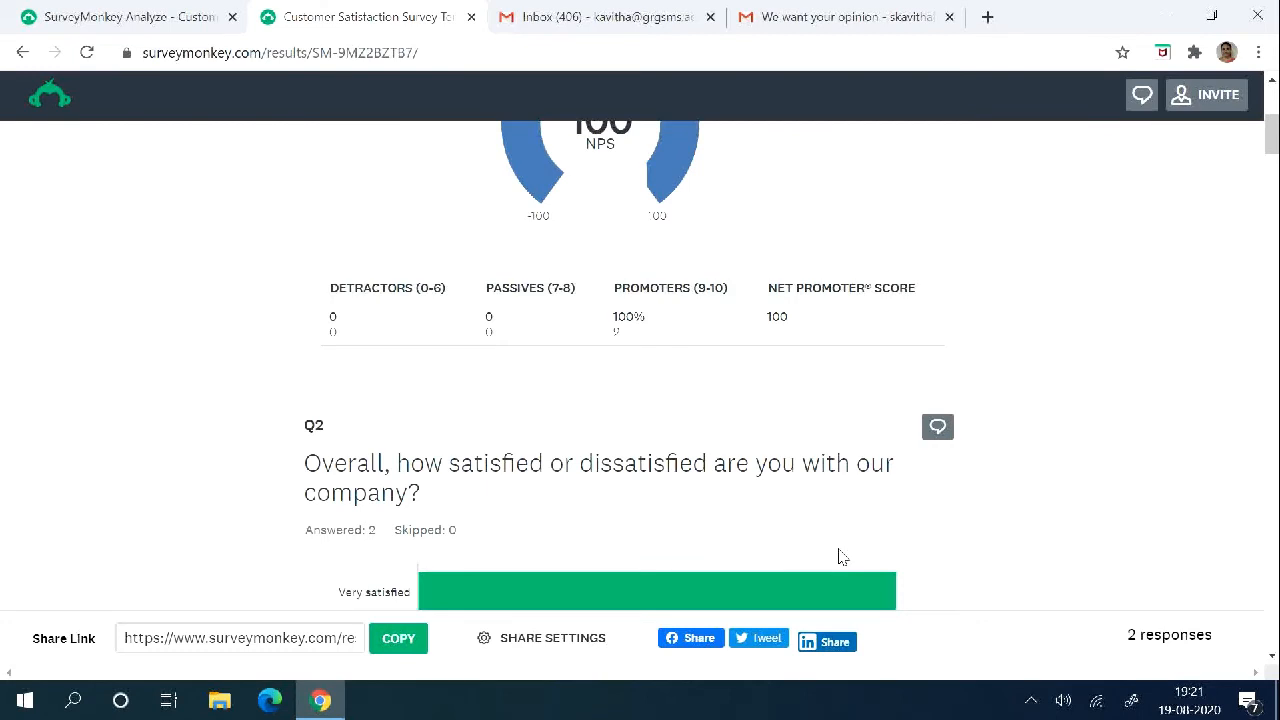
{"action": "scroll", "coordinate": [843, 557], "scroll_direction": "up", "scroll_amount": 4}
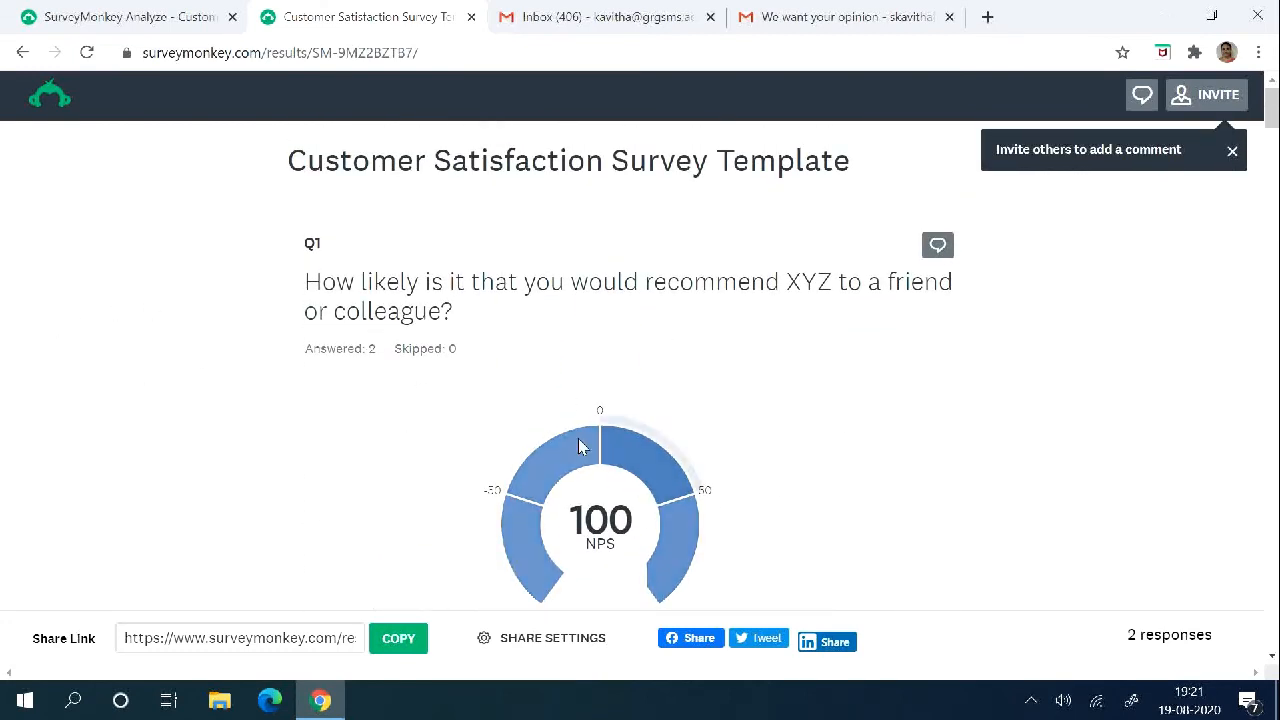
{"action": "scroll", "coordinate": [563, 434], "scroll_direction": "down", "scroll_amount": 3}
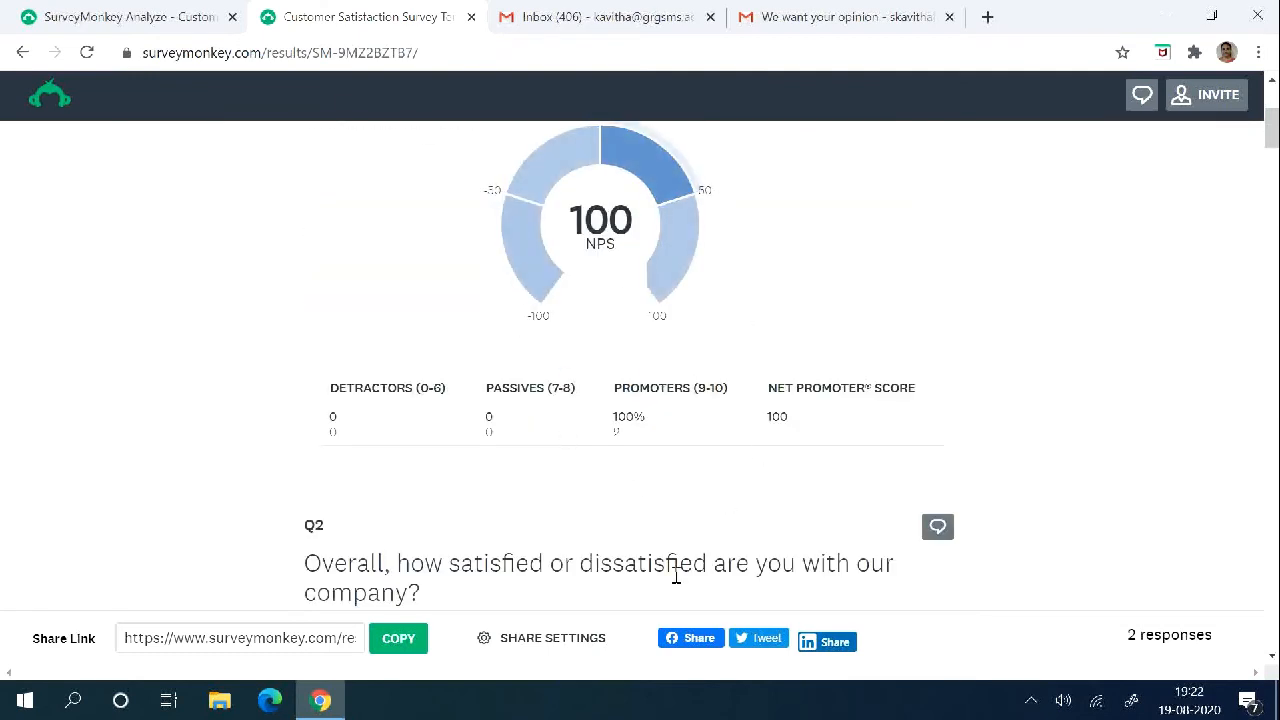
{"action": "scroll", "coordinate": [640, 530], "scroll_direction": "down", "scroll_amount": 3}
{"action": "scroll", "coordinate": [797, 549], "scroll_direction": "down", "scroll_amount": 4}
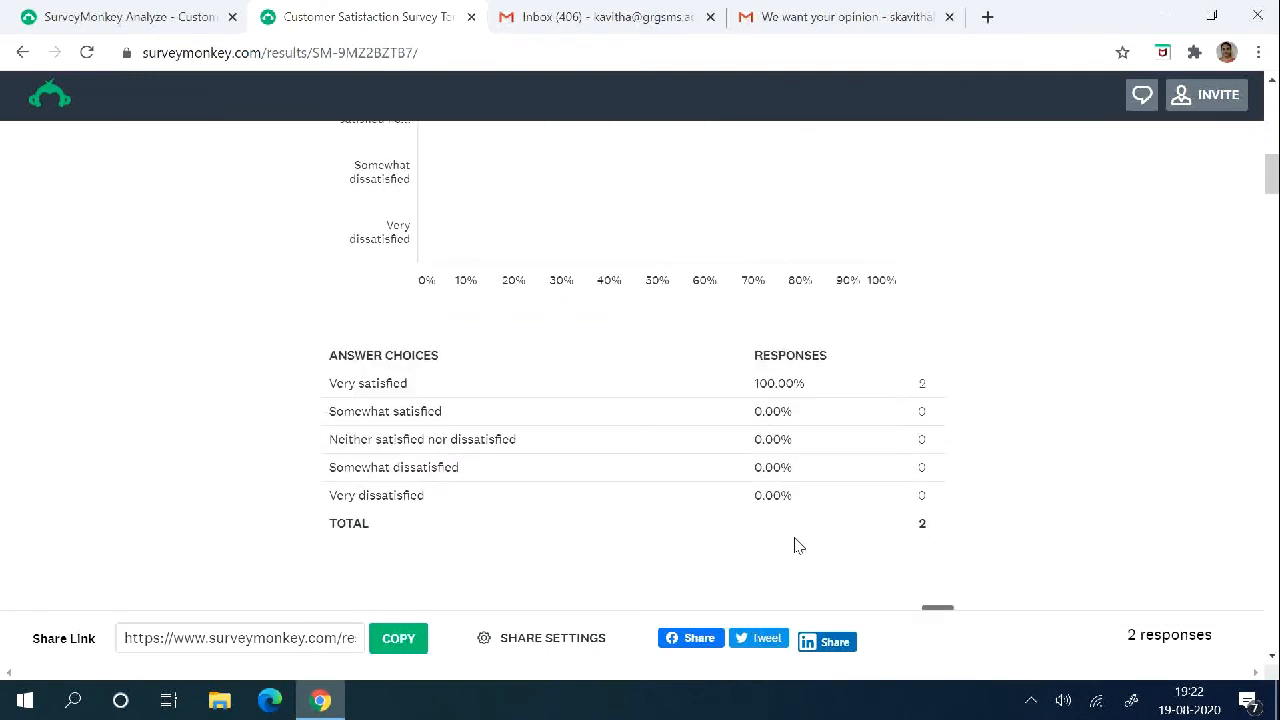
{"action": "scroll", "coordinate": [777, 560], "scroll_direction": "down", "scroll_amount": 3}
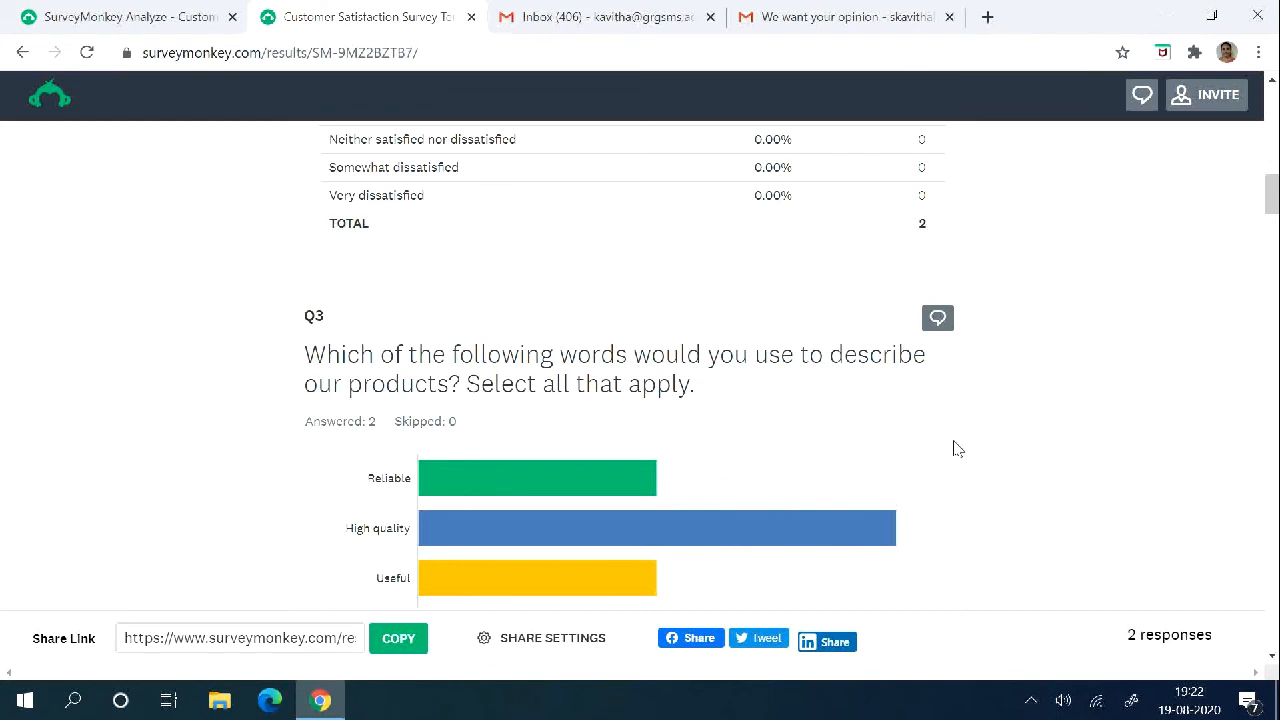
{"action": "scroll", "coordinate": [1012, 485], "scroll_direction": "up", "scroll_amount": 5}
{"action": "scroll", "coordinate": [1014, 485], "scroll_direction": "up", "scroll_amount": 3}
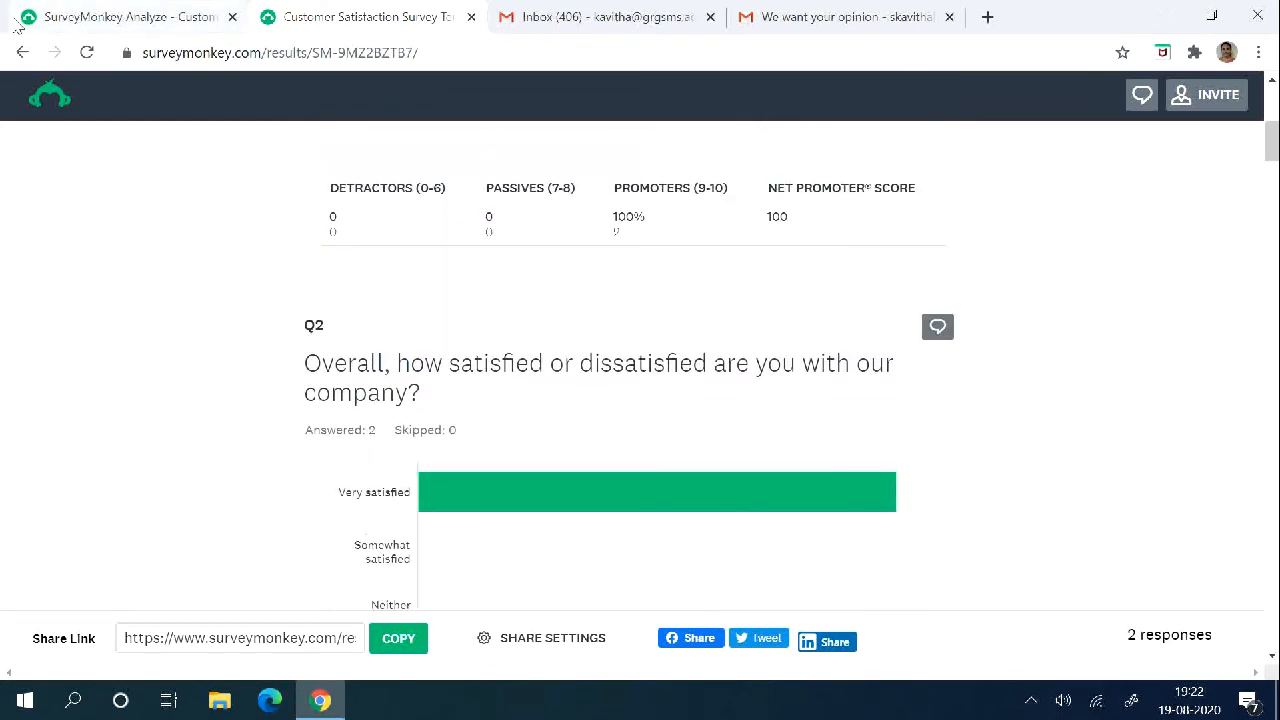
Return to the survey's results analysis page and start creating another survey.
{"action": "left_click", "coordinate": [94, 22]}
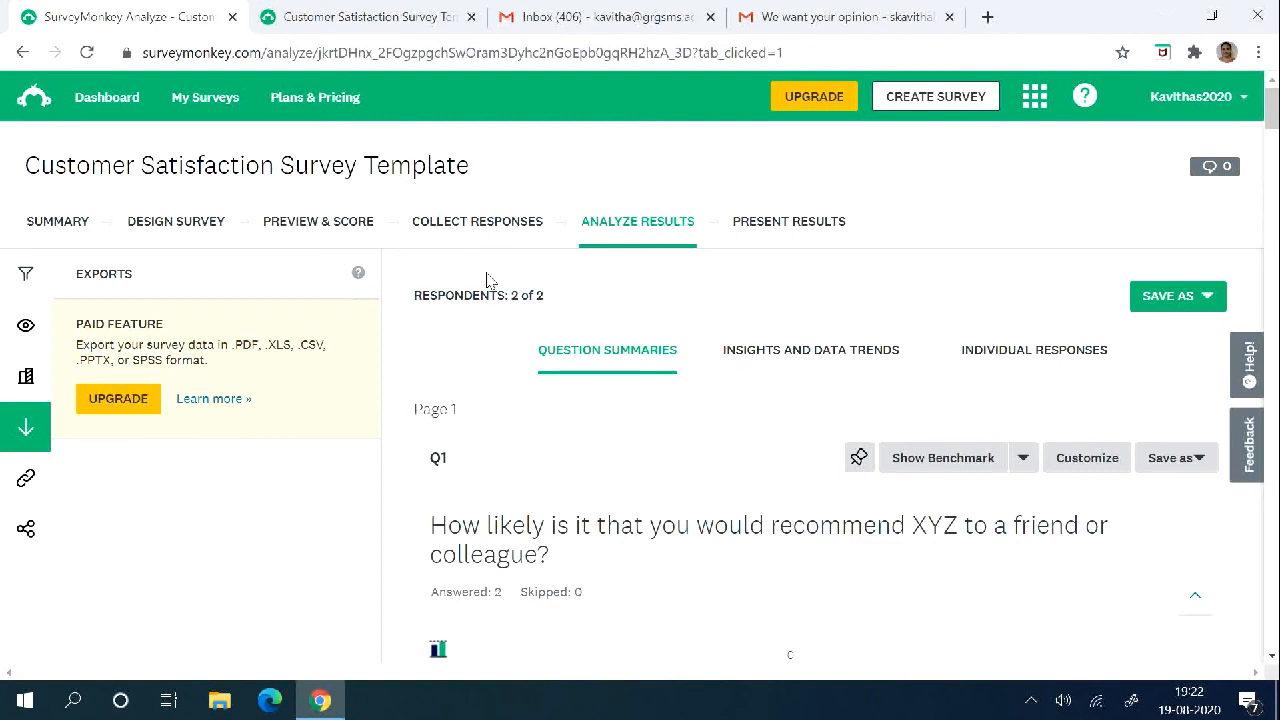
{"action": "left_click", "coordinate": [942, 100]}
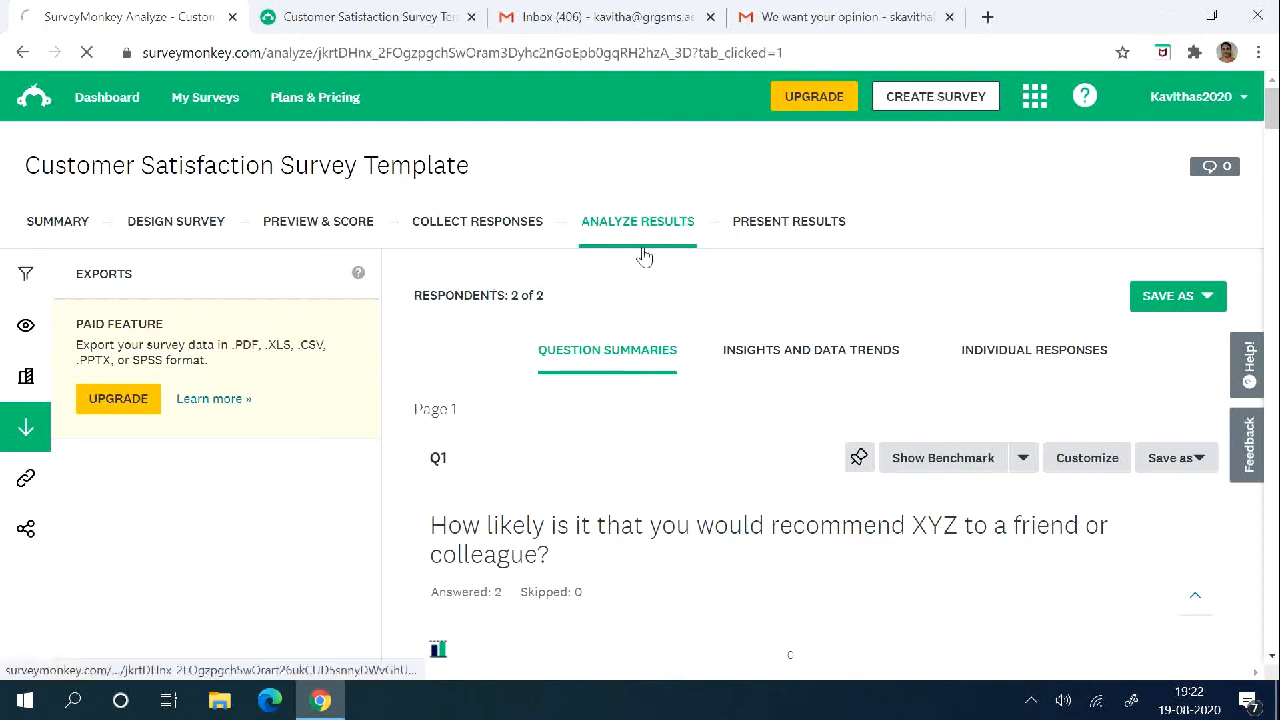